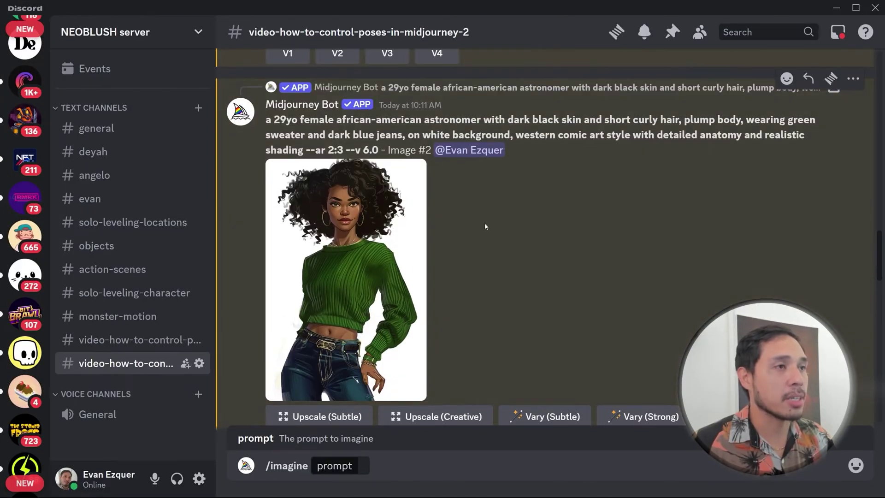
# Examine the generated astronomer and dwarf warrior character images and their prompts in the channel.
pyautogui.scroll(-13, 353, 216)
pyautogui.scroll(-5, 352, 215)
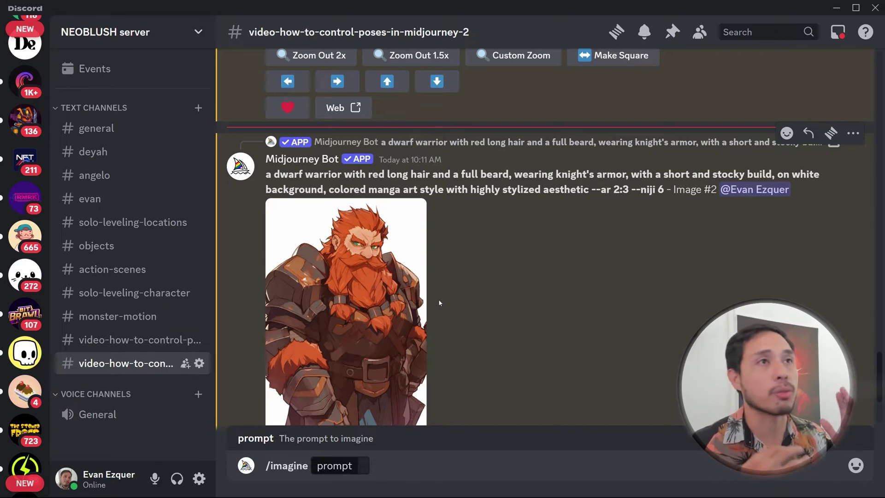
pyautogui.press('Return')
pyautogui.scroll(4, 390, 261)
pyautogui.scroll(-3, 387, 327)
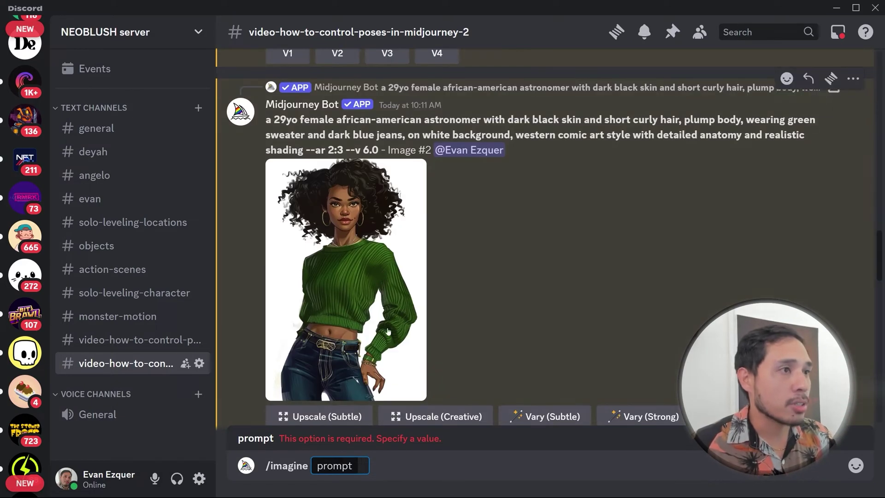
pyautogui.click(413, 267)
pyautogui.click(605, 250)
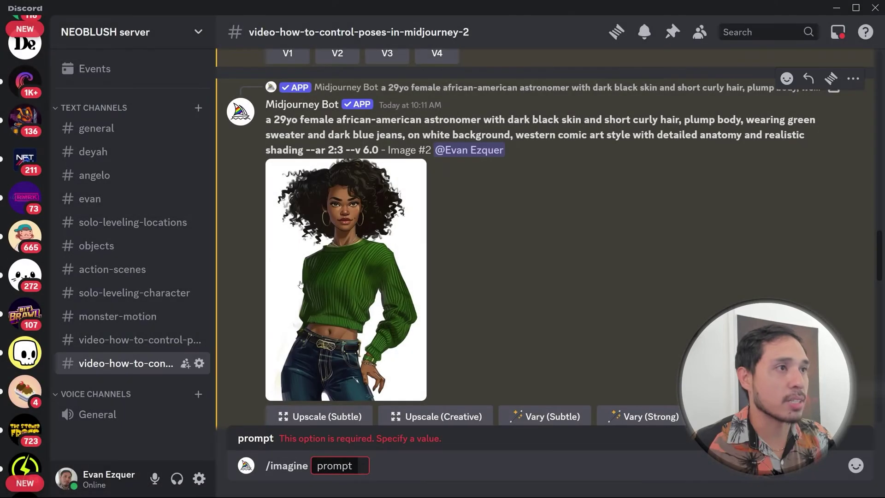
pyautogui.click(329, 462)
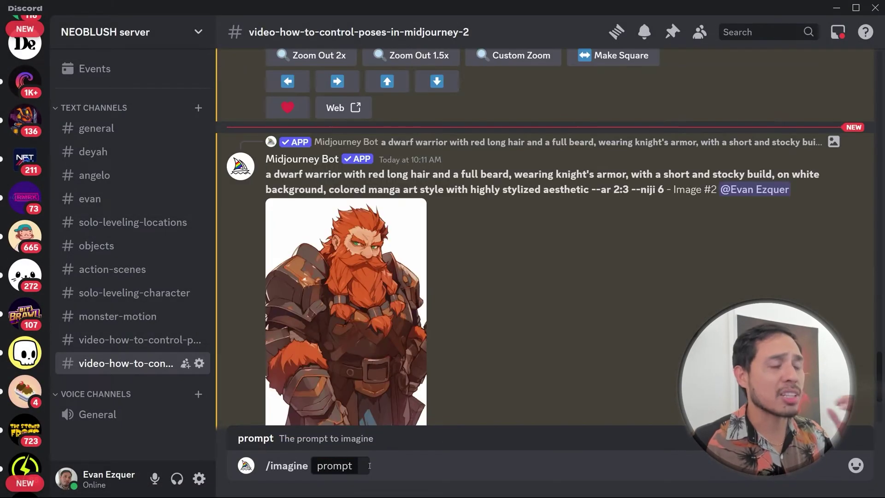
pyautogui.scroll(-3, 461, 299)
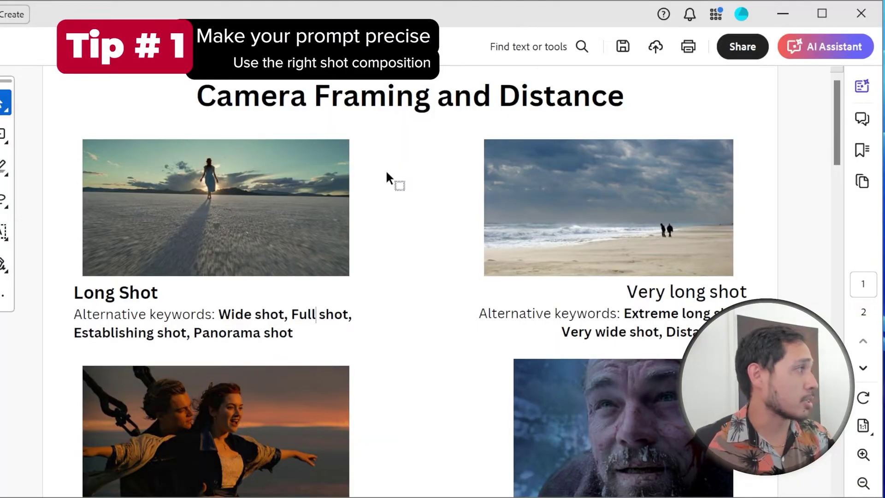
# Switch to the PDF shot guide and examine its Camera Framing and Distance section.
pyautogui.scroll(-10, 426, 184)
pyautogui.moveTo(114, 295); pyautogui.dragTo(570, 96)
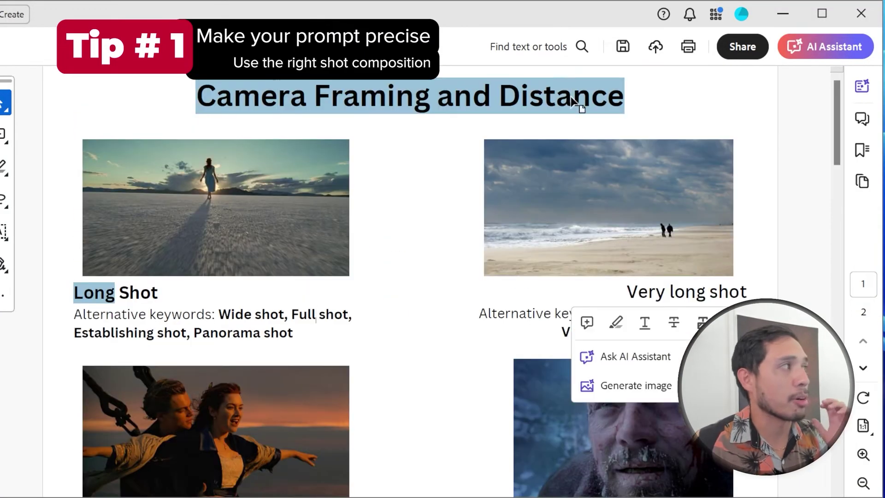
pyautogui.scroll(-15, 484, 281)
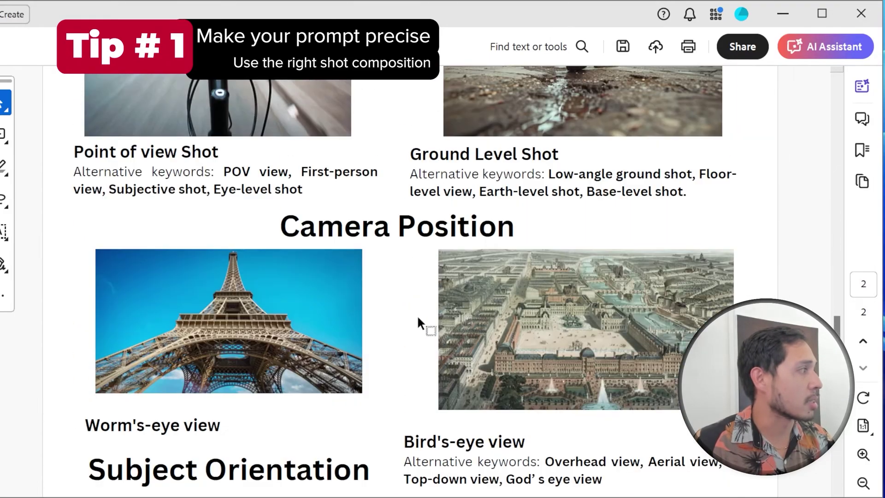
# Examine the Camera Position and Subject Orientation sections of the PDF, including the worm's-eye, bird's-eye, frontal, back and angled views.
pyautogui.moveTo(418, 323); pyautogui.dragTo(134, 425)
pyautogui.scroll(-3, 130, 277)
pyautogui.click(130, 271)
pyautogui.scroll(-5, 398, 310)
pyautogui.scroll(6, 415, 302)
pyautogui.scroll(-1, 417, 299)
pyautogui.scroll(6, 407, 308)
pyautogui.scroll(-9, 408, 309)
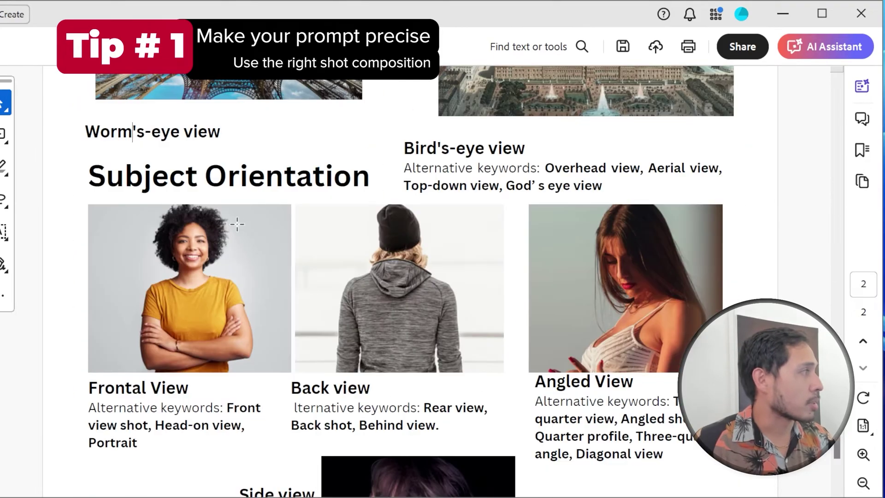
pyautogui.tripleClick(215, 174)
pyautogui.click(168, 179)
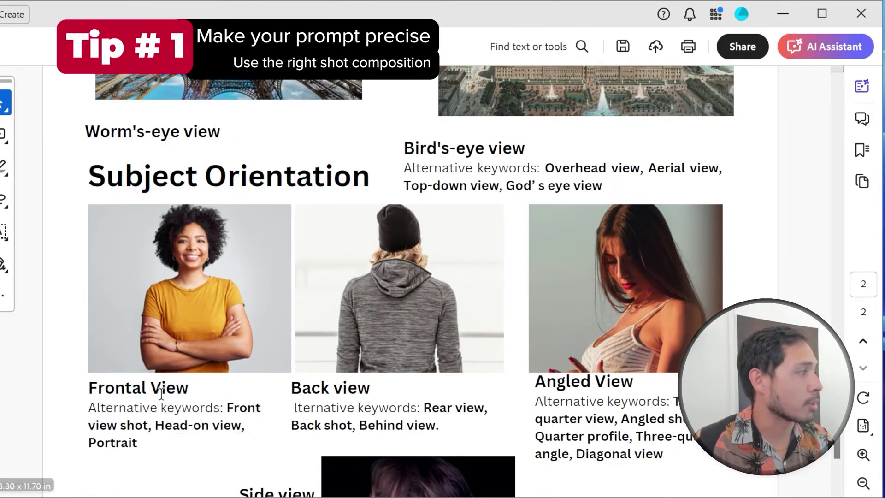
pyautogui.scroll(-3, 592, 381)
pyautogui.scroll(1, 460, 389)
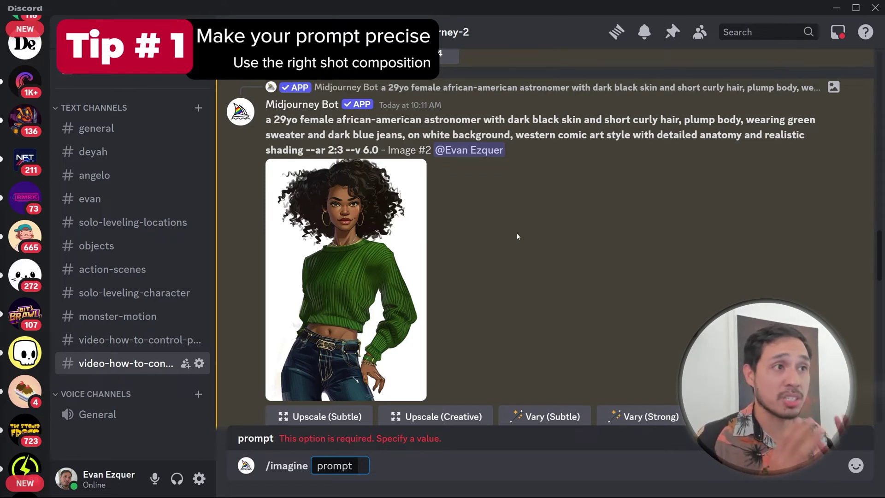
# In Discord, copy the astronomer image's prompt text without its parameters into the /imagine prompt.
pyautogui.click(364, 466)
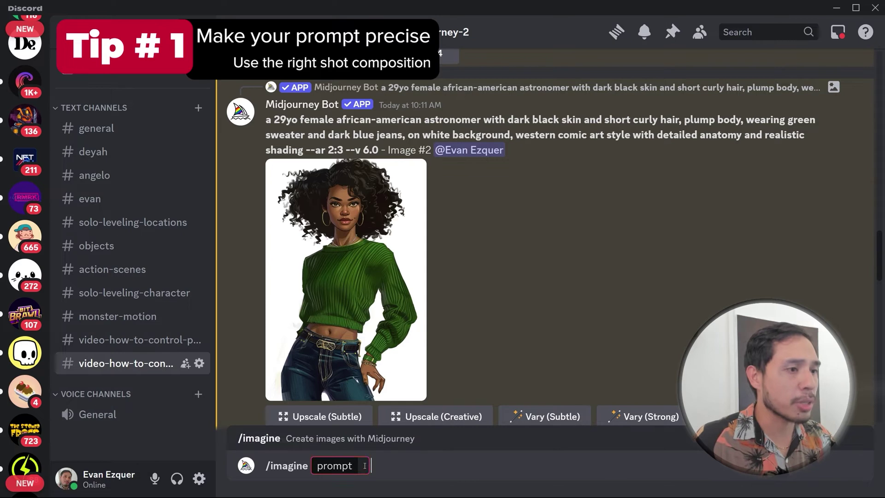
pyautogui.write('/imagin')
pyautogui.press('BackSpace')
pyautogui.press('BackSpace')
pyautogui.press('BackSpace')
pyautogui.press('BackSpace')
pyautogui.press('BackSpace')
pyautogui.press('BackSpace')
pyautogui.press('BackSpace')
pyautogui.moveTo(266, 121)
pyautogui.mouseDown()
pyautogui.moveTo(691, 134)
pyautogui.moveTo(298, 151)
pyautogui.mouseUp()
pyautogui.hotkey('ctrl', 'c')
pyautogui.hotkey('ctrl', 'v')
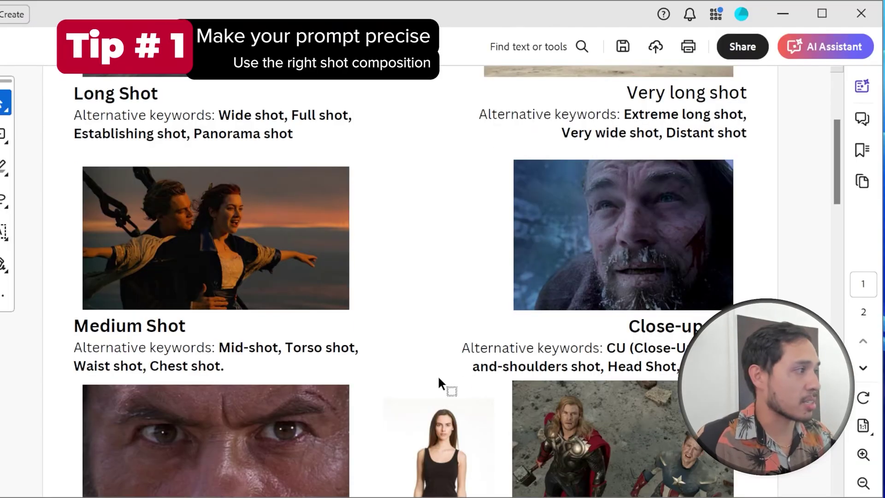
# Check the shot types in the PDF and insert "high angle shot illustration" after the opening "a" of the Discord prompt.
pyautogui.scroll(-10, 439, 385)
pyautogui.scroll(8, 529, 356)
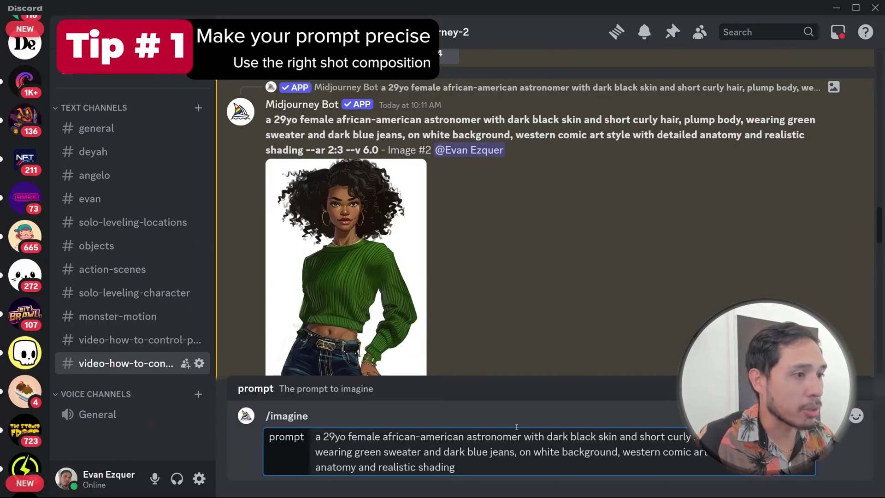
pyautogui.click(326, 435)
pyautogui.write('high angle')
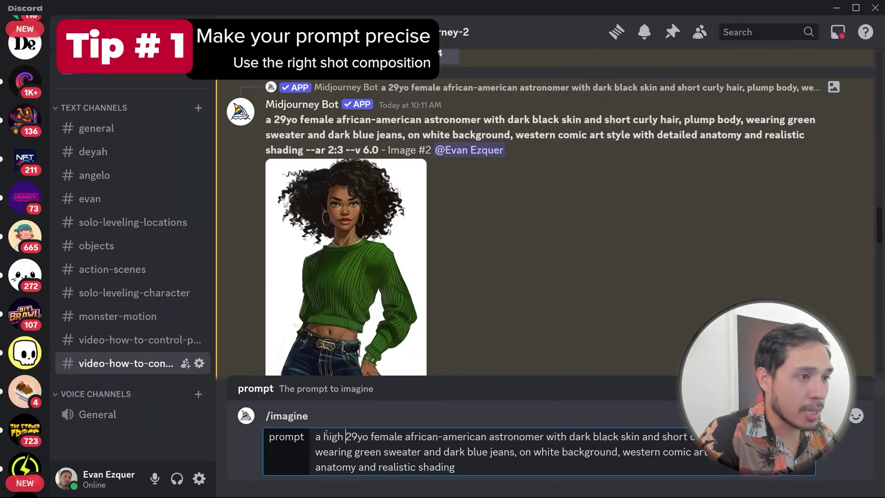
pyautogui.write(' shot ')
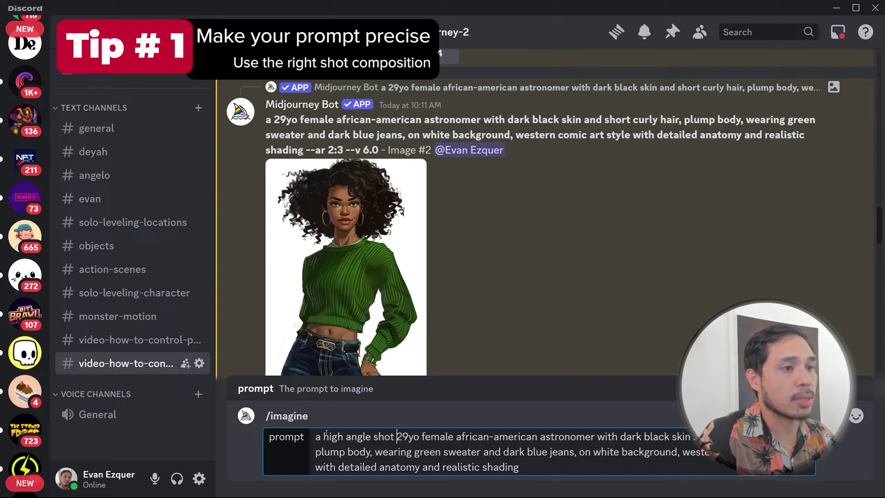
pyautogui.write('illustration')
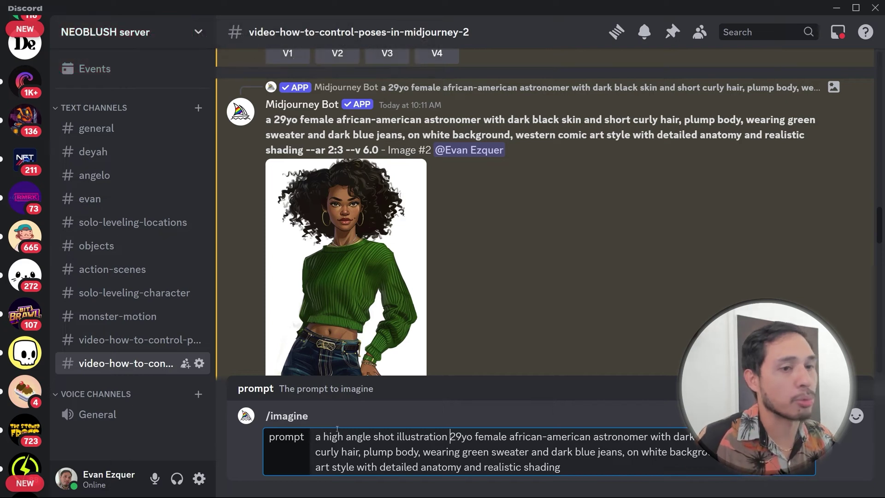
# Remove "plump body, wearing green sweater and dark blue jeans" from the prompt and compare it with the astronomer image.
pyautogui.moveTo(363, 452); pyautogui.dragTo(622, 445)
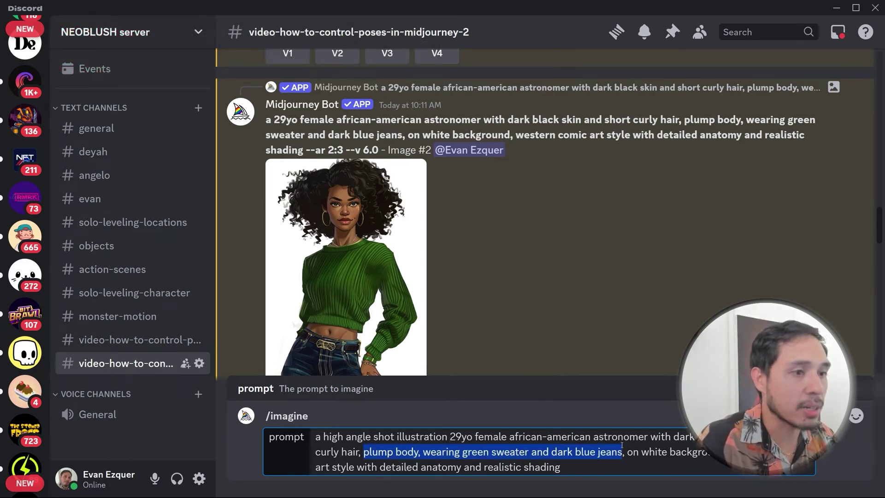
pyautogui.press('BackSpace')
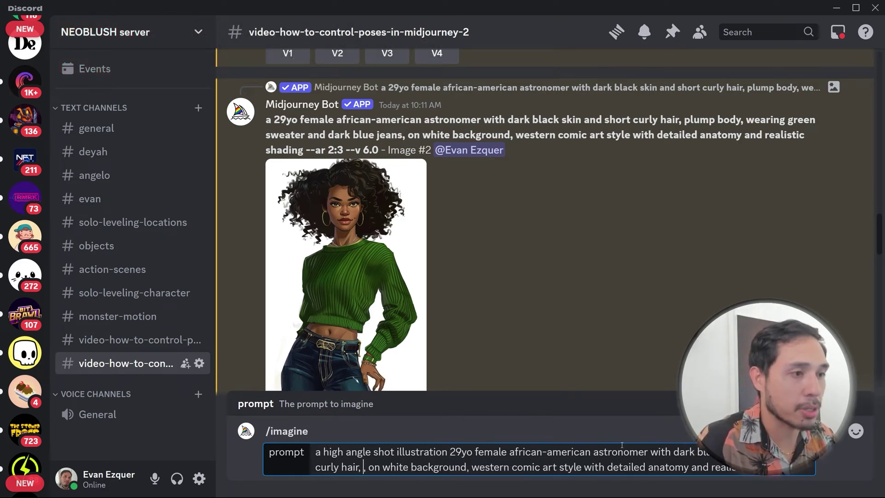
pyautogui.scroll(-2, 422, 215)
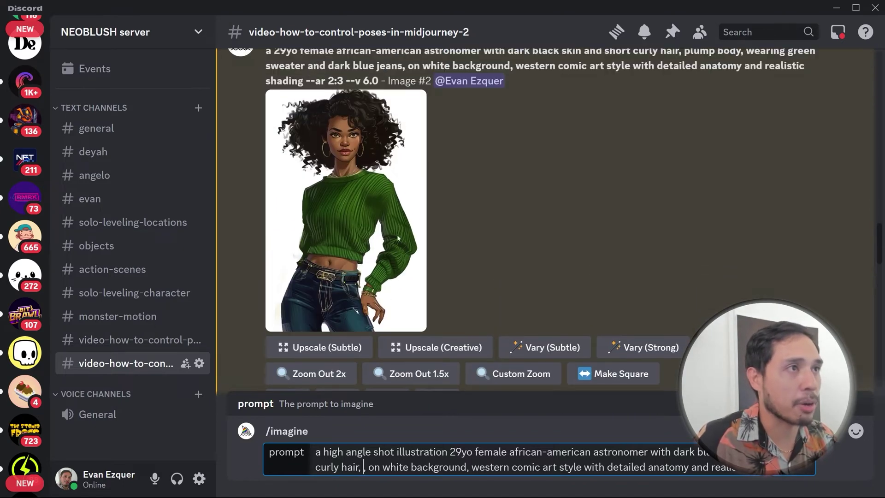
pyautogui.scroll(-8, 415, 237)
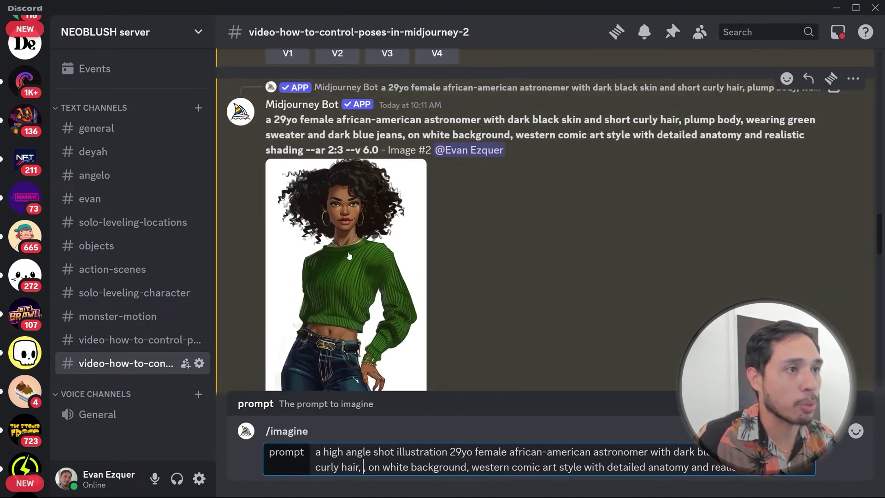
pyautogui.scroll(-2, 421, 249)
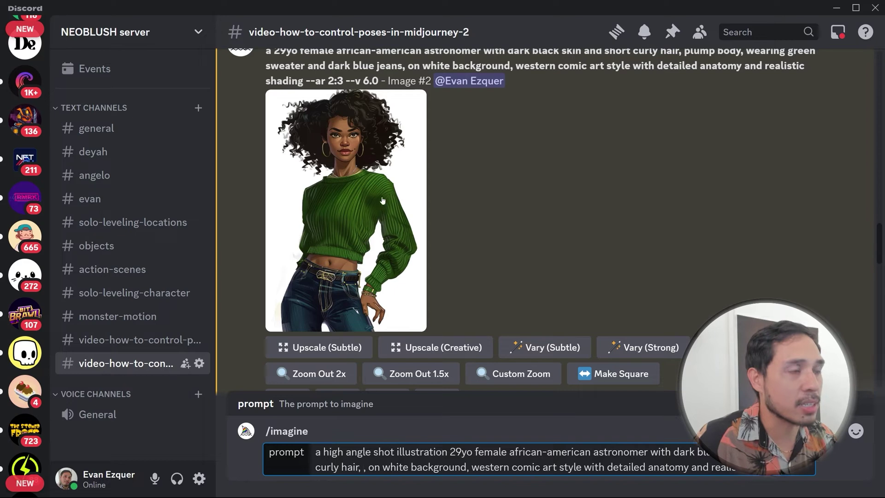
pyautogui.scroll(2, 483, 344)
pyautogui.scroll(-2, 483, 344)
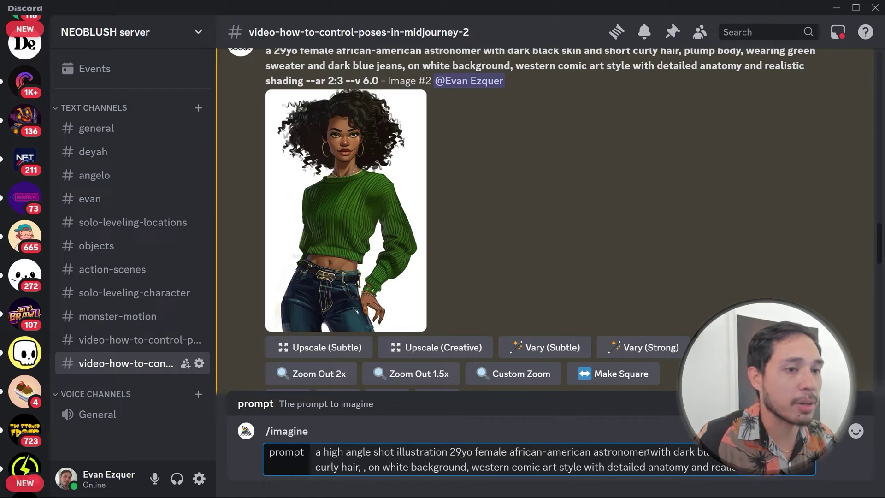
# Shorten the character description to "with curly hair" and add the pose "sitting down on a chair" before "on white background".
pyautogui.hotkey('ctrl', 'BackSpace')
pyautogui.hotkey('ctrl', 'BackSpace')
pyautogui.hotkey('ctrl', 'BackSpace')
pyautogui.hotkey('ctrl', 'BackSpace')
pyautogui.hotkey('ctrl', 'BackSpace')
pyautogui.hotkey('ctrl', 'BackSpace')
pyautogui.hotkey('ctrl', 'BackSpace')
pyautogui.write('curly hair')
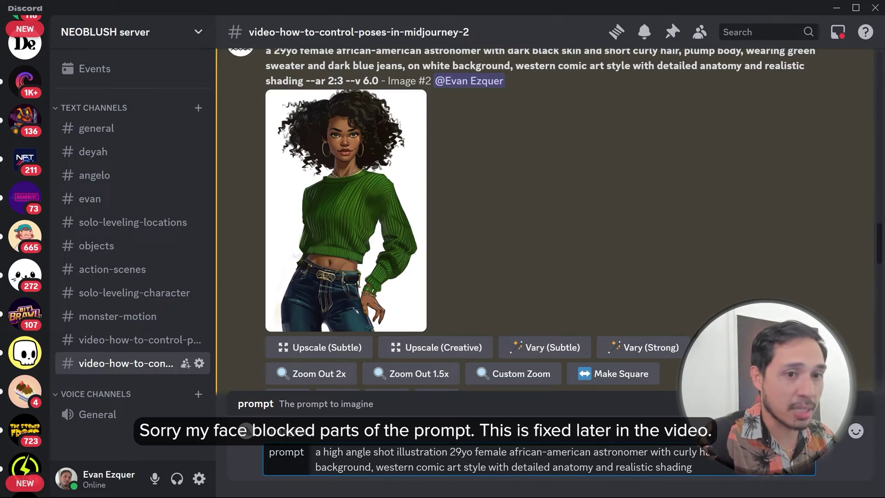
pyautogui.write('chair, on white')
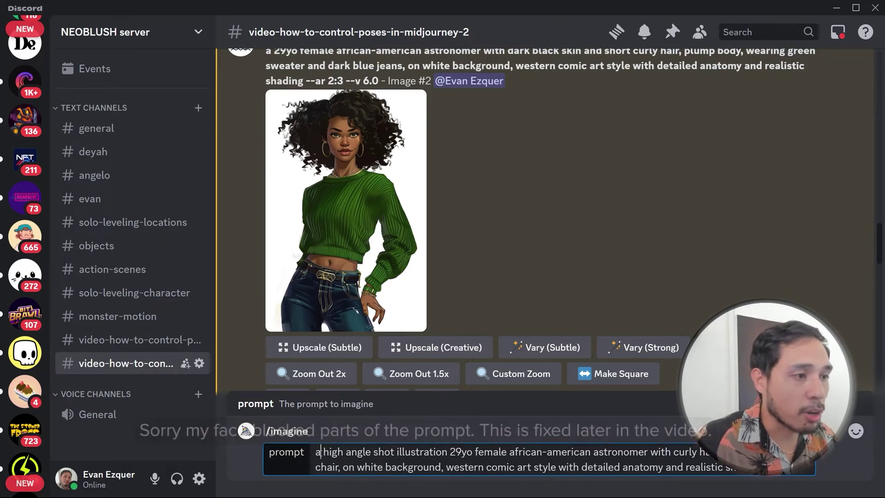
# Copy the astronomer image's link, add it to the prompt's end as the --cref character reference, and submit the prompt.
pyautogui.moveTo(323, 452); pyautogui.dragTo(458, 450)
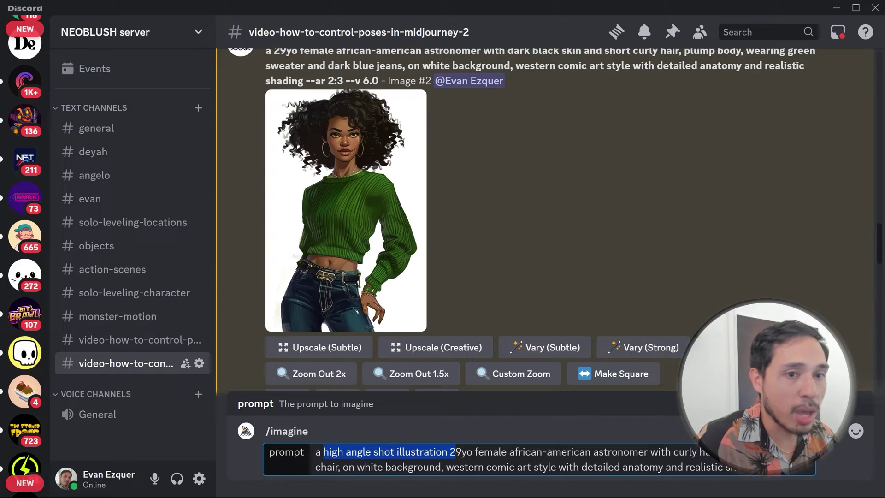
pyautogui.click(456, 452)
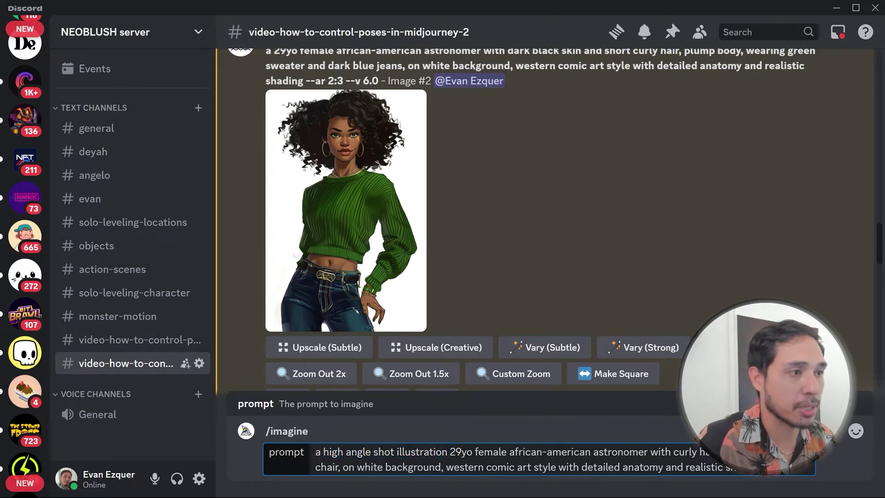
pyautogui.press('Return')
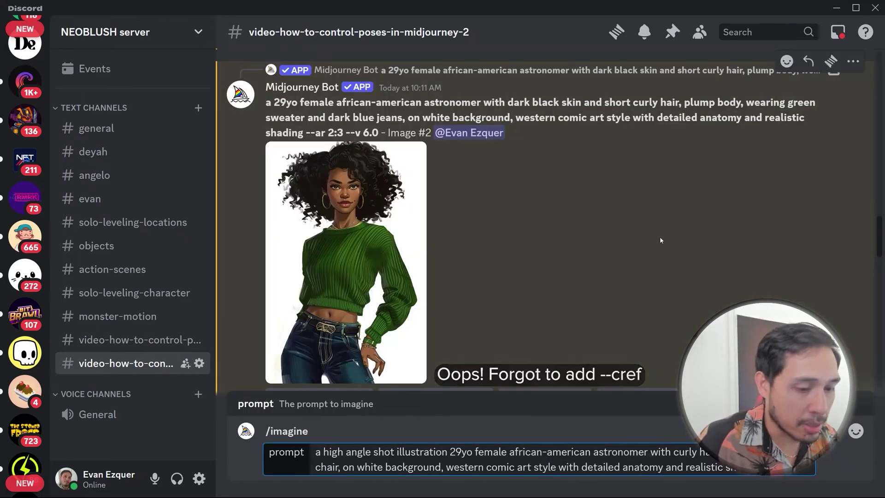
pyautogui.click(406, 245)
pyautogui.rightClick(466, 223)
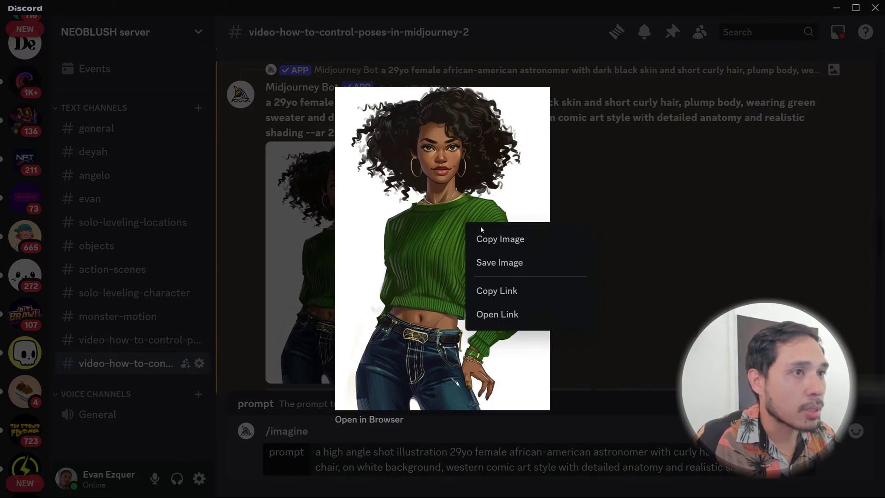
pyautogui.click(511, 296)
pyautogui.click(802, 470)
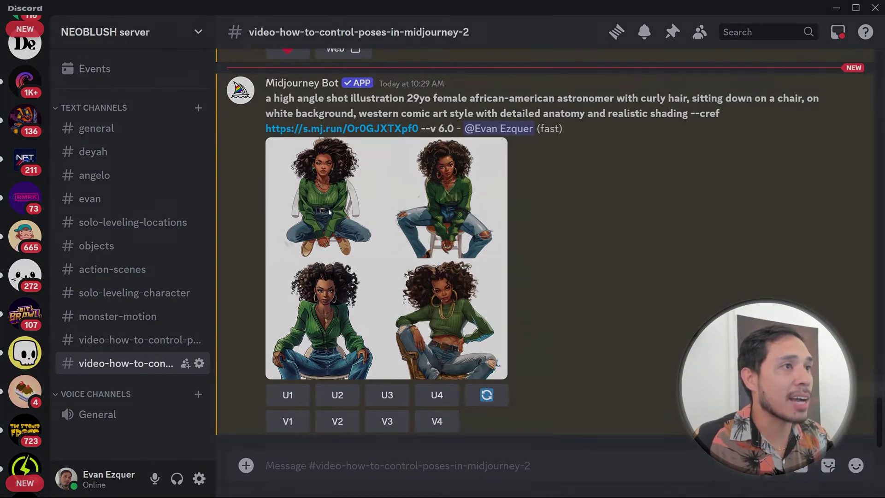
# Enlarge the generated grid of the seated astronomer and examine how its four poses match the high angle shot.
pyautogui.click(330, 211)
pyautogui.click(726, 238)
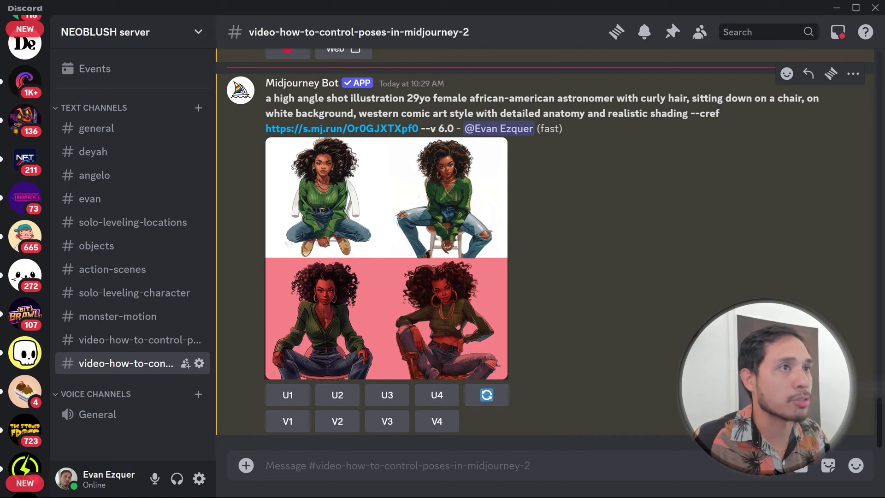
pyautogui.click(437, 185)
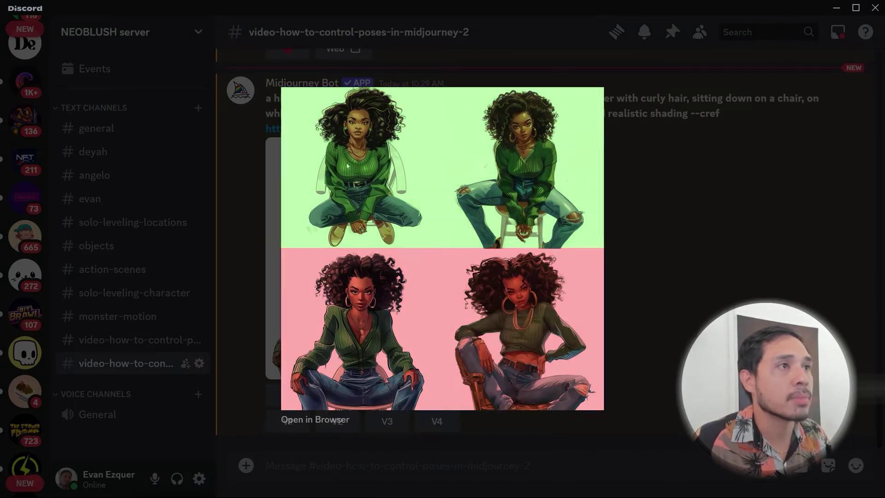
pyautogui.click(717, 206)
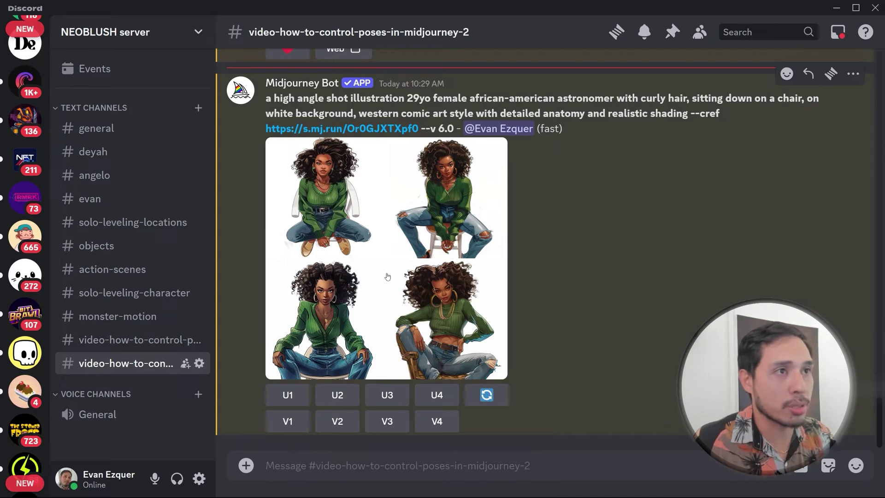
# Enlarge the low-angle shot grid of the crouching man and examine its four poses.
pyautogui.scroll(-5, 514, 271)
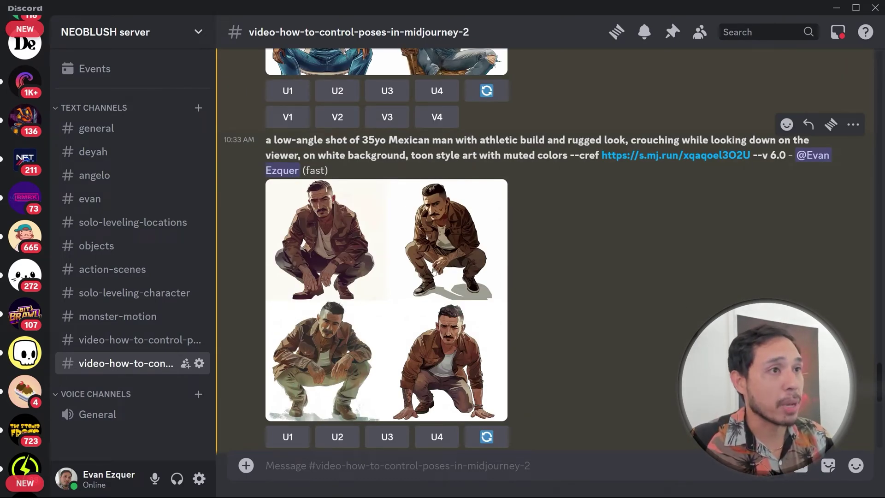
pyautogui.click(445, 272)
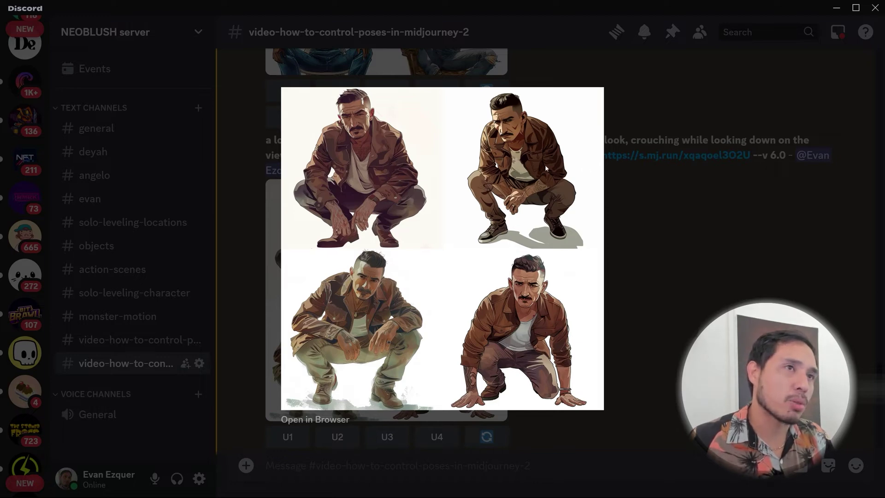
pyautogui.click(644, 184)
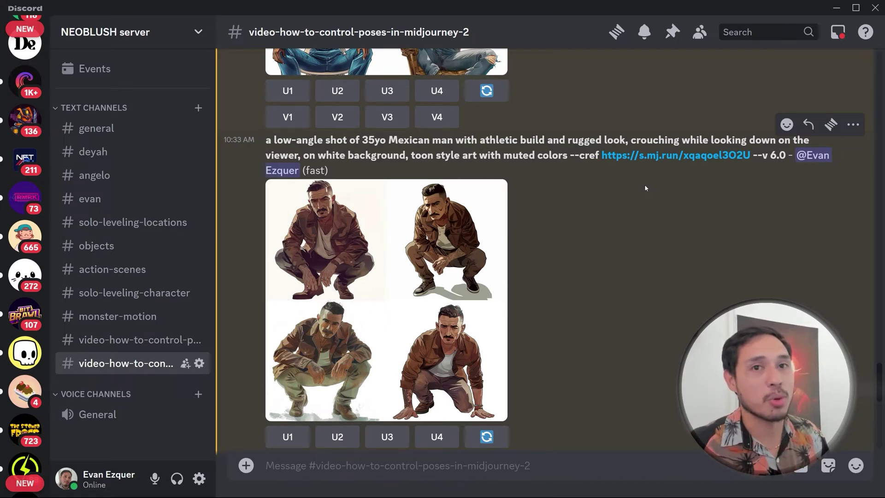
# Switch to the Camera Framing PDF and look up the alternative keywords for the Low-angle Shot.
pyautogui.scroll(2, 381, 226)
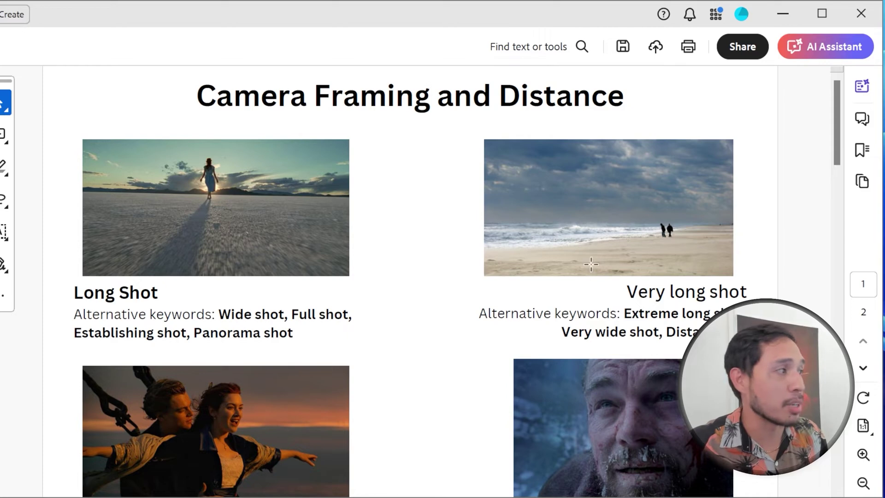
pyautogui.click(591, 266)
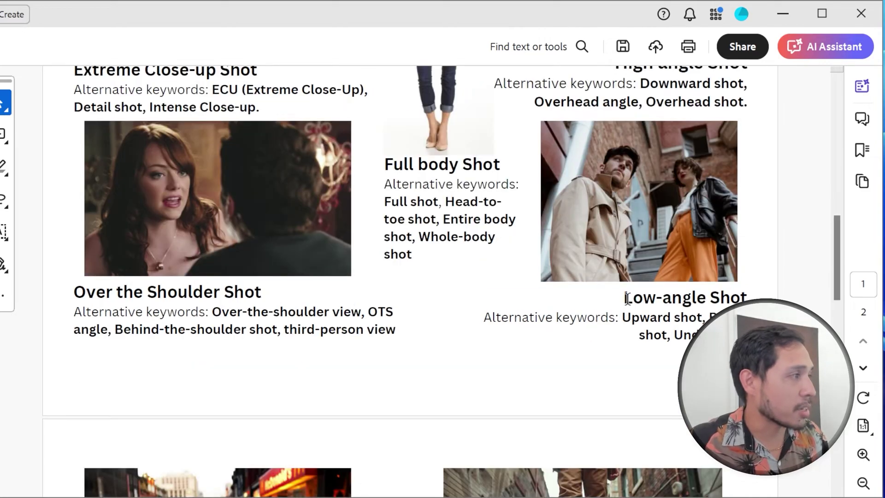
pyautogui.moveTo(631, 298); pyautogui.dragTo(667, 335)
pyautogui.moveTo(622, 317); pyautogui.dragTo(672, 339)
pyautogui.click(672, 339)
# Switch back to Discord and highlight the added keywords "upward shot" and "under shot" in the crouching man's prompt.
pyautogui.hotkey('alt', 'Tab')
pyautogui.moveTo(631, 167); pyautogui.dragTo(692, 167)
pyautogui.moveTo(410, 182); pyautogui.dragTo(455, 181)
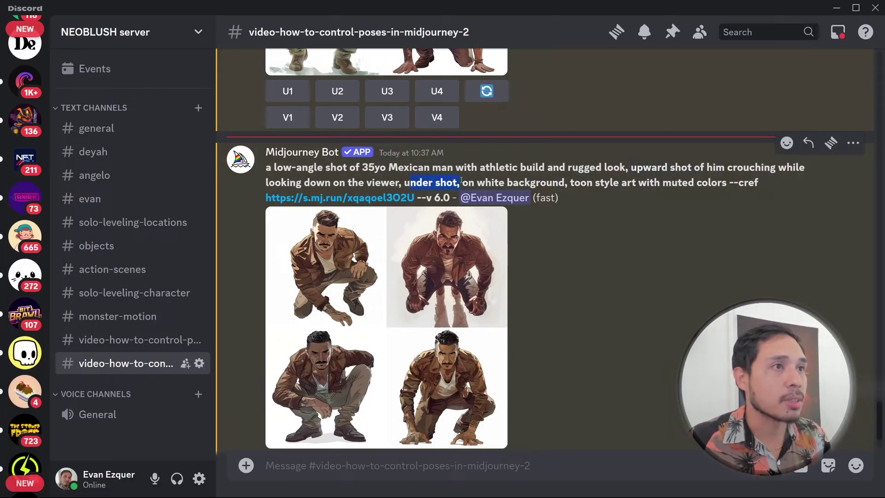
# Enlarge the crouching man's grid made with the extra low-angle keywords and examine its four poses.
pyautogui.click(400, 291)
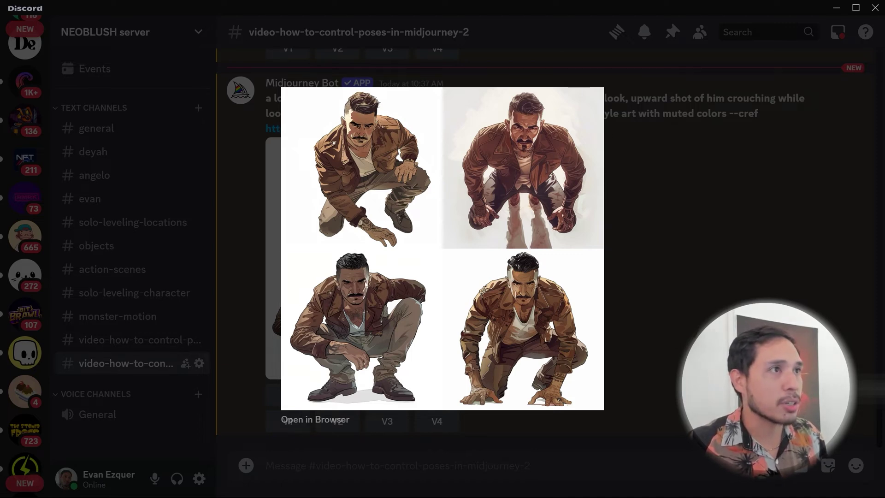
pyautogui.click(798, 302)
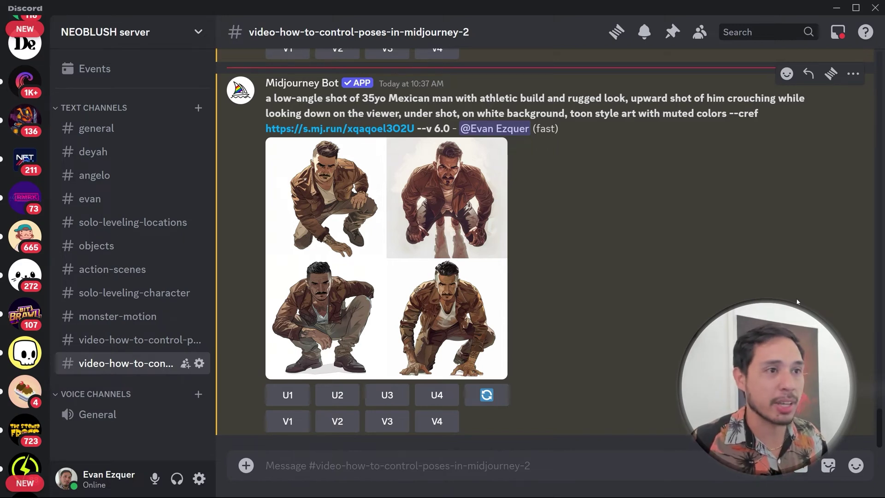
pyautogui.scroll(2, 544, 292)
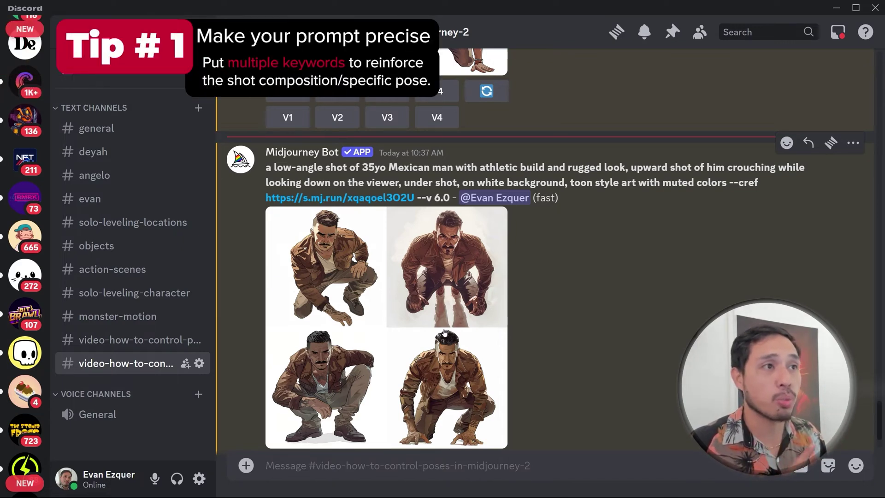
pyautogui.scroll(-2, 492, 229)
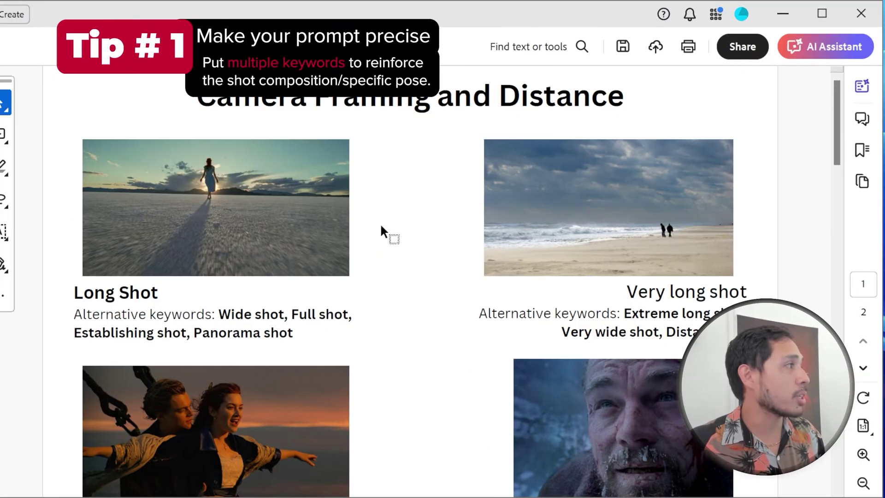
# Read through the PDF's shot keywords from Camera Framing and Distance to Subject Orientation, highlighting the Side view alternatives.
pyautogui.scroll(-15, 521, 249)
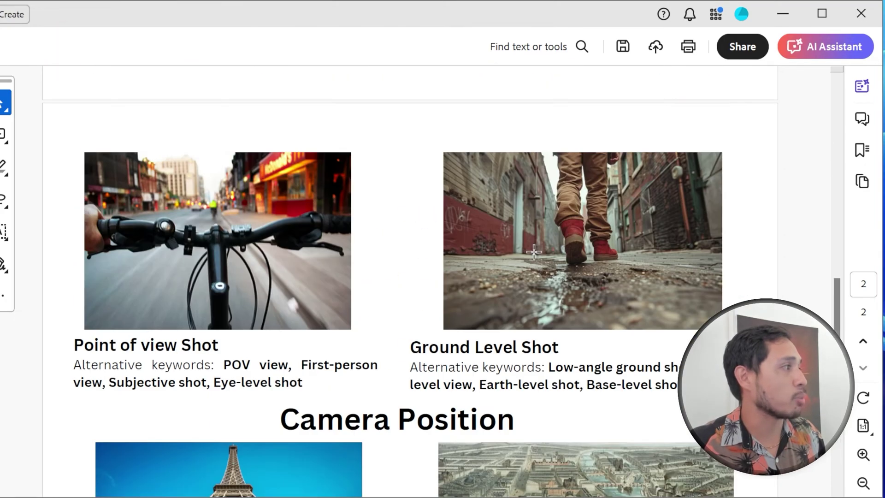
pyautogui.scroll(15, 521, 249)
pyautogui.scroll(-17, 484, 241)
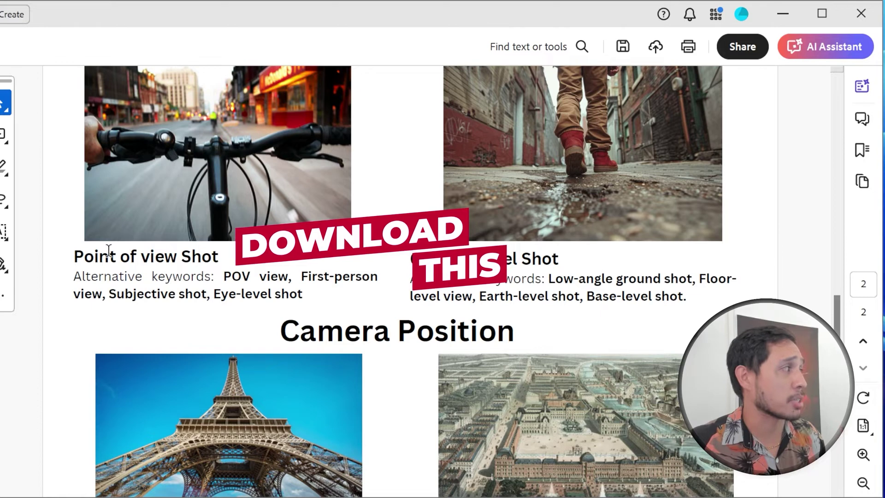
pyautogui.scroll(-5, 585, 351)
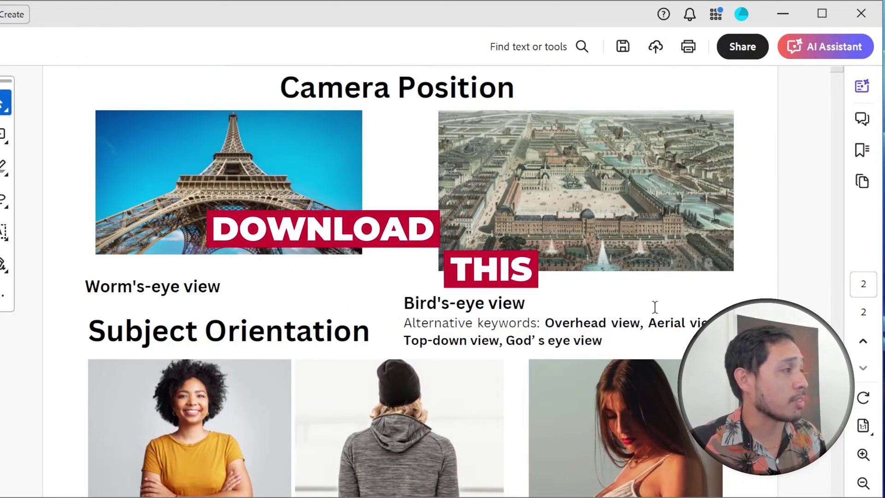
pyautogui.scroll(-1, 652, 330)
pyautogui.scroll(-5, 480, 286)
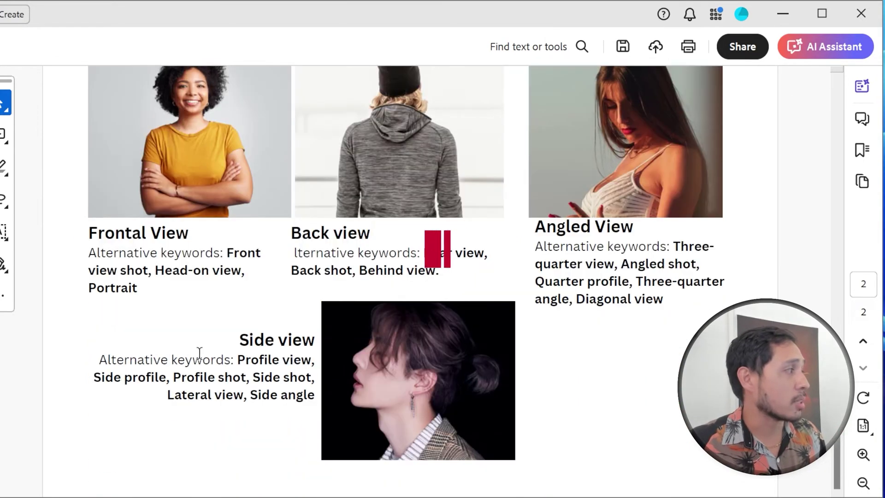
pyautogui.moveTo(252, 360); pyautogui.dragTo(308, 399)
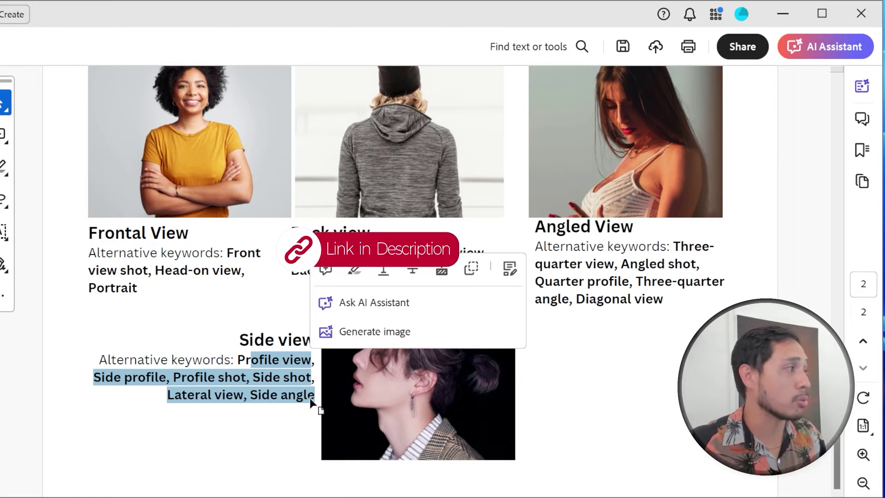
pyautogui.click(227, 283)
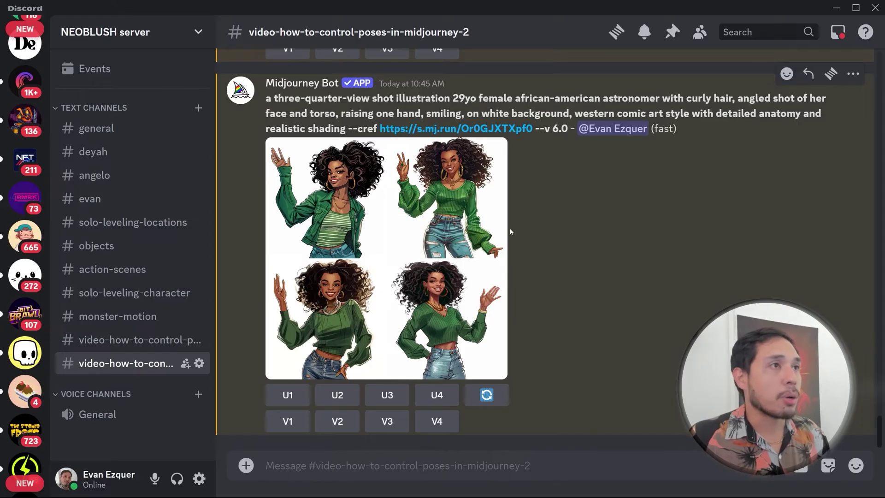
# Compare "three-quarter-view shot" and "angled shot" in the astronomer's prompt with the PDF's Angled View keywords.
pyautogui.moveTo(284, 98); pyautogui.dragTo(395, 99)
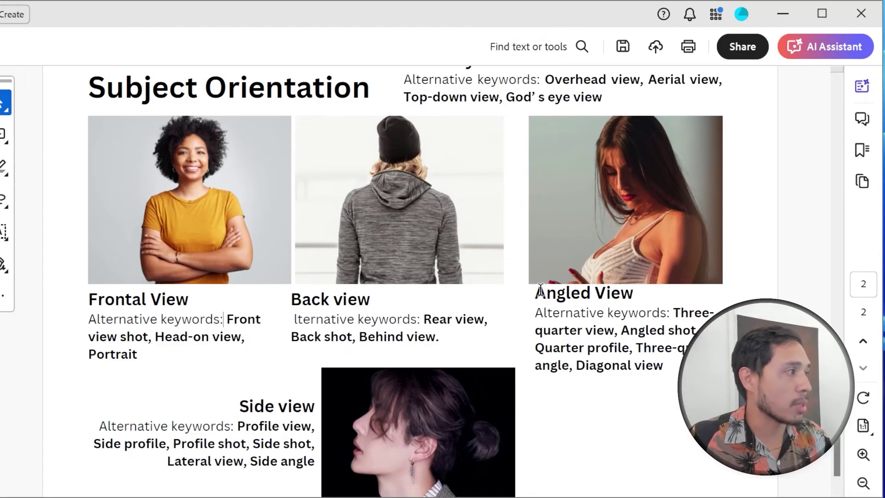
pyautogui.moveTo(547, 292); pyautogui.dragTo(559, 297)
pyautogui.click(666, 279)
pyautogui.click(650, 318)
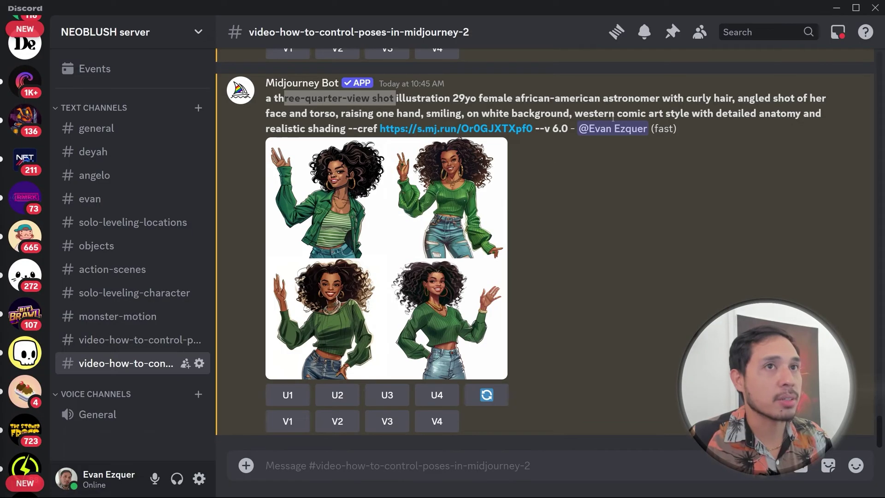
pyautogui.moveTo(738, 97); pyautogui.dragTo(796, 98)
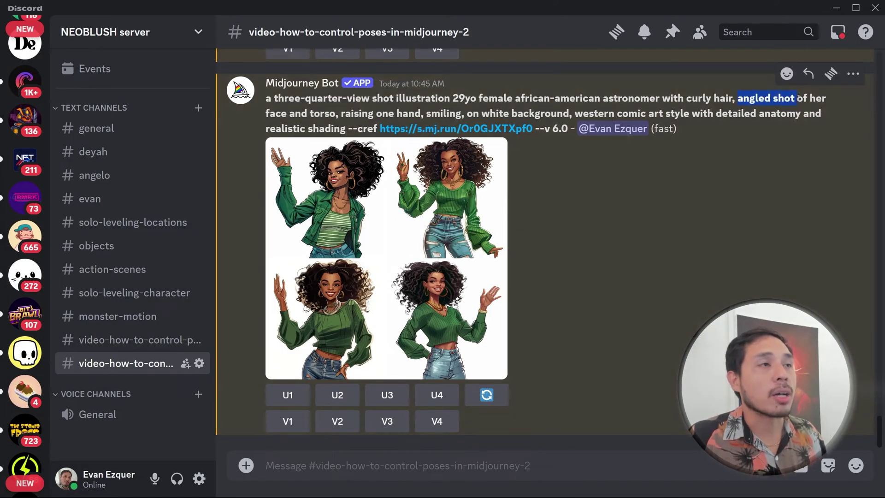
pyautogui.moveTo(273, 98); pyautogui.dragTo(395, 98)
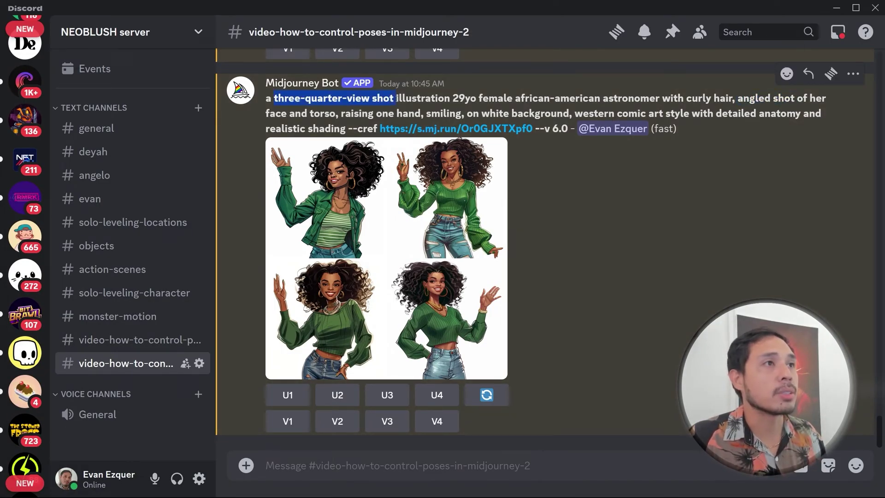
# Enlarge the three-quarter-view grid of the waving astronomer, examine its four poses, and close it.
pyautogui.click(439, 97)
pyautogui.click(481, 228)
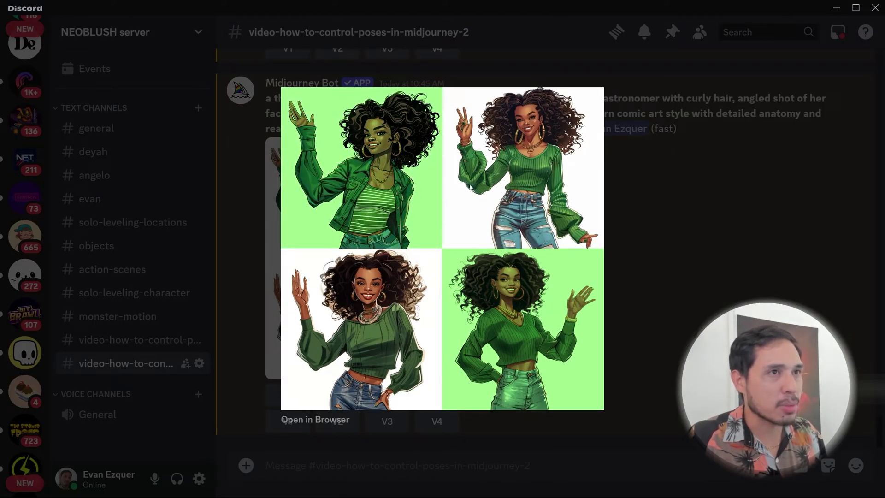
pyautogui.click(651, 247)
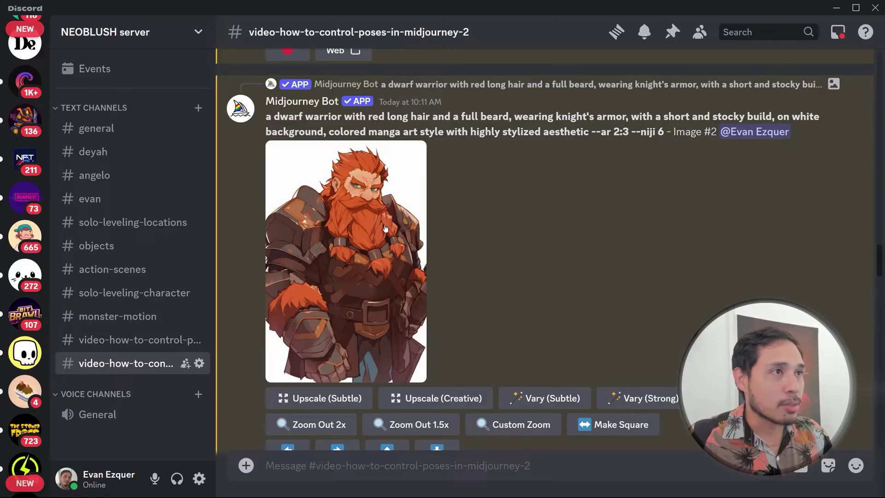
# Copy the dwarf warrior's full prompt, including --ar 2:3 --niji 6, into a new /imagine prompt.
pyautogui.scroll(1, 292, 158)
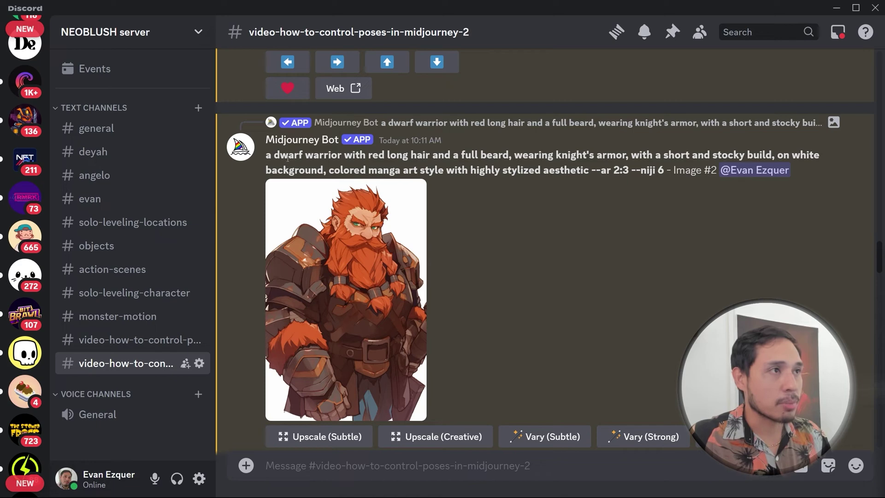
pyautogui.moveTo(268, 155); pyautogui.dragTo(624, 174)
pyautogui.hotkey('ctrl', 'c')
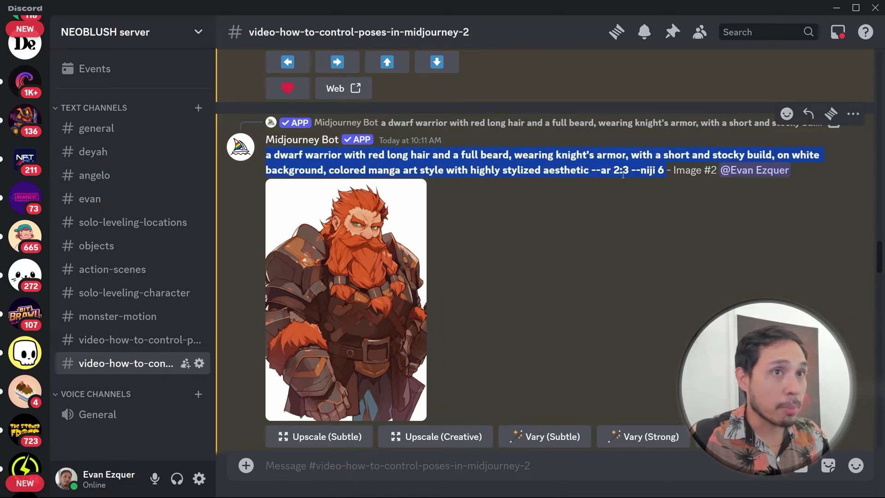
pyautogui.click(349, 466)
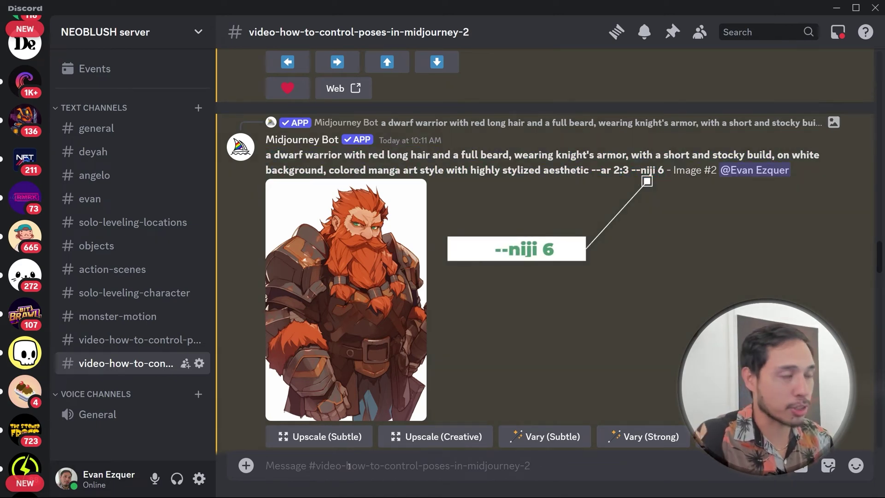
pyautogui.write('/im')
pyautogui.press('Return')
pyautogui.hotkey('ctrl', 'v')
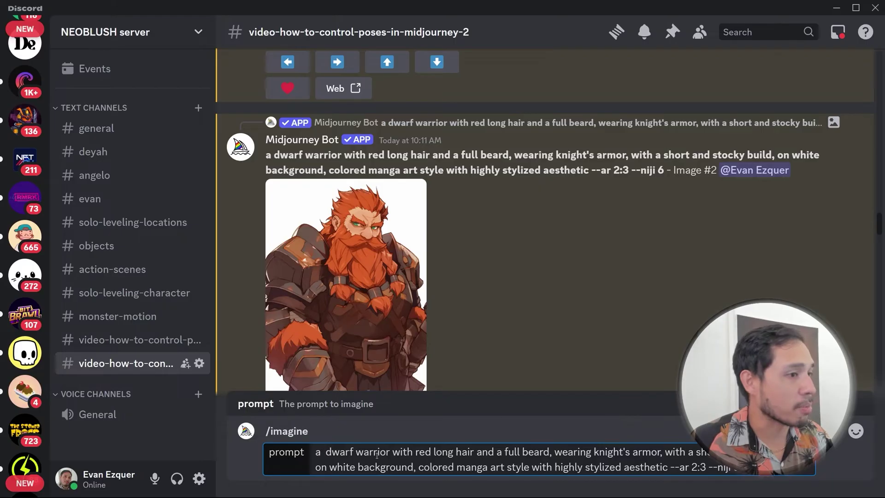
# Make the prompt begin with "a back view shot of a dwarf warrior" and insert "rear view," after "full beard,".
pyautogui.write('back view shot ')
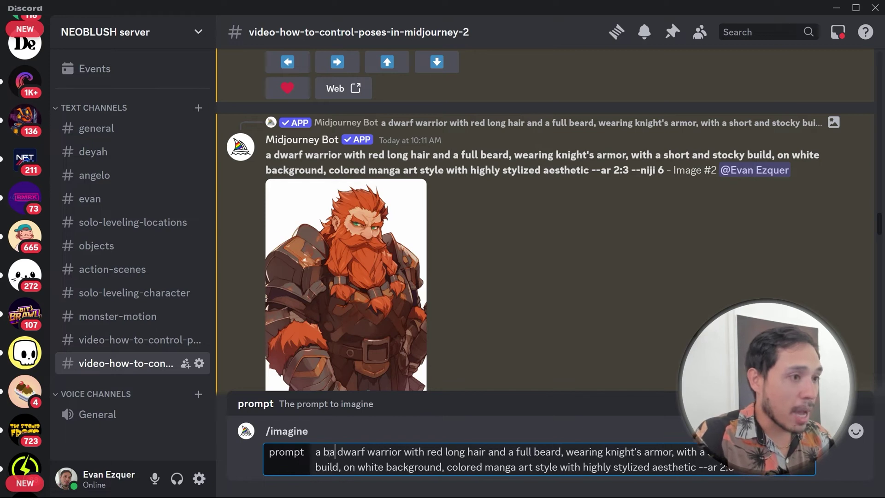
pyautogui.write('of ')
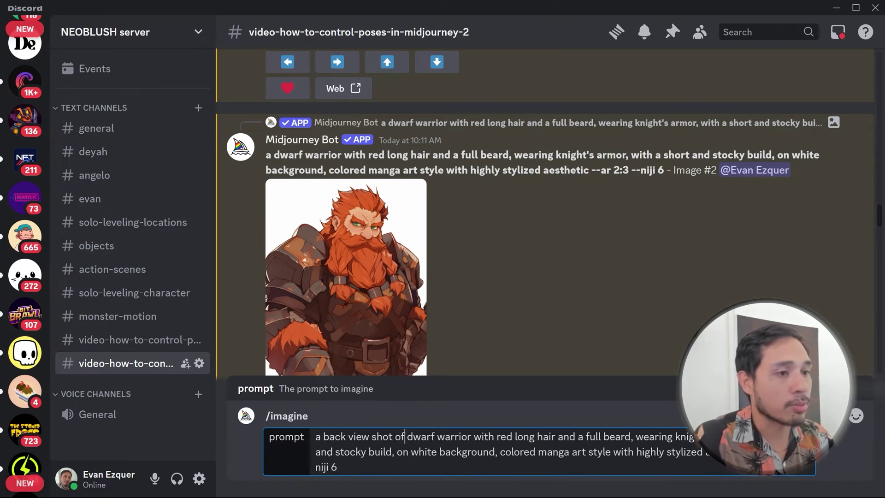
pyautogui.write('a ')
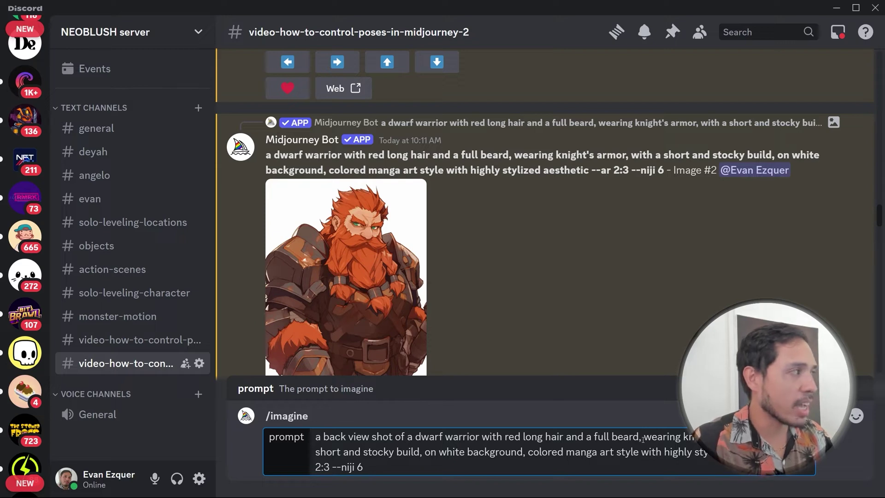
pyautogui.write(' rear view')
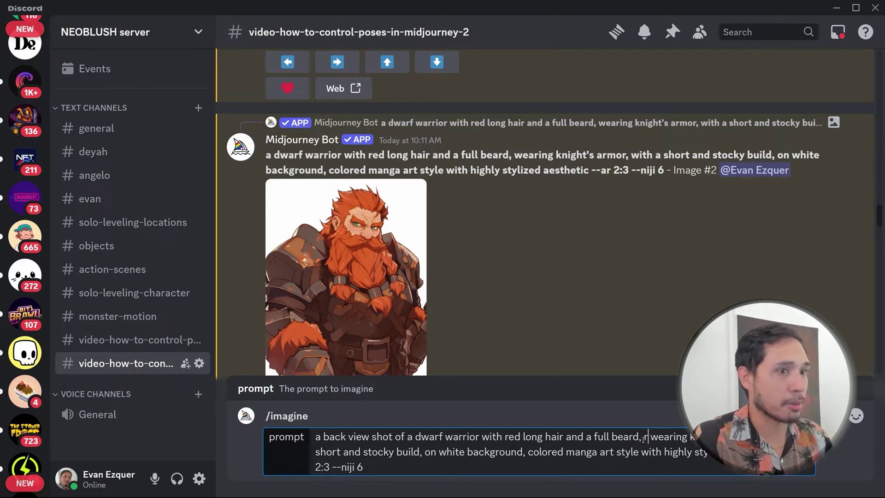
pyautogui.write(',')
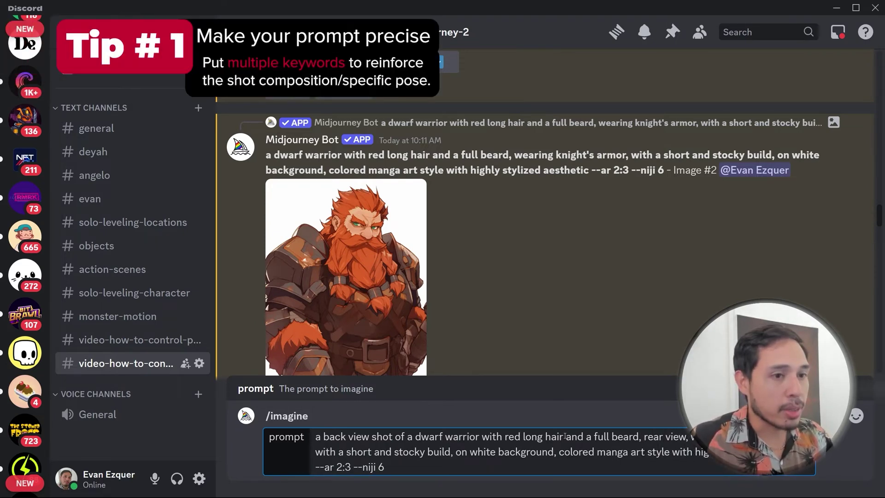
# Replace "and a full beard" in the prompt with "wearing knight's armor".
pyautogui.moveTo(566, 436); pyautogui.dragTo(638, 436)
pyautogui.press('BackSpace')
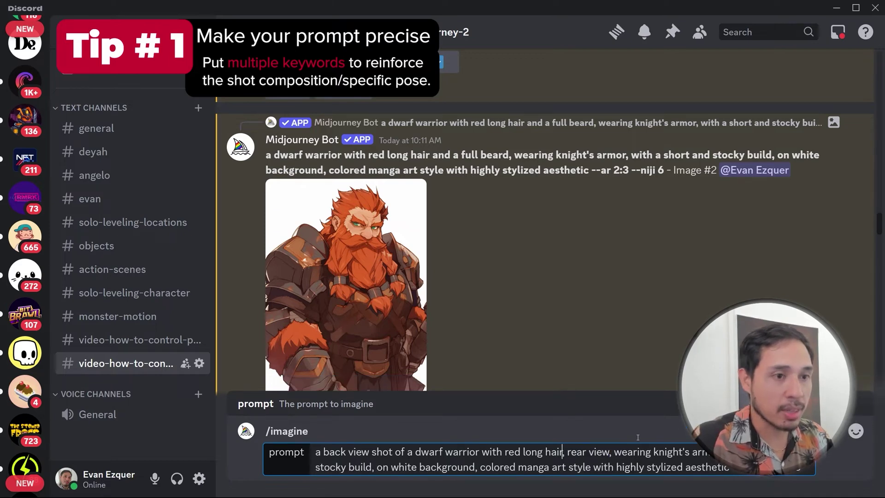
pyautogui.write("wearing knight's arm")
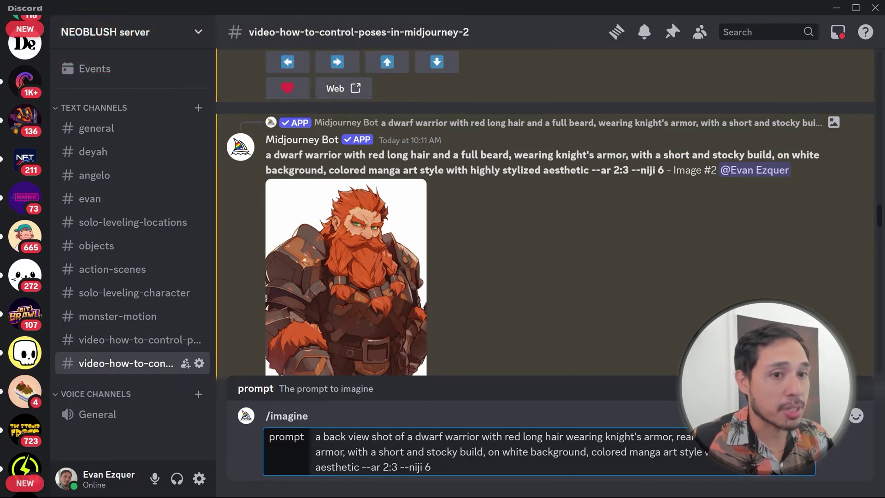
# Replace the repeated armor wording and "with a short and stocky build" with "facing away from the viewer".
pyautogui.moveTo(315, 451); pyautogui.dragTo(485, 453)
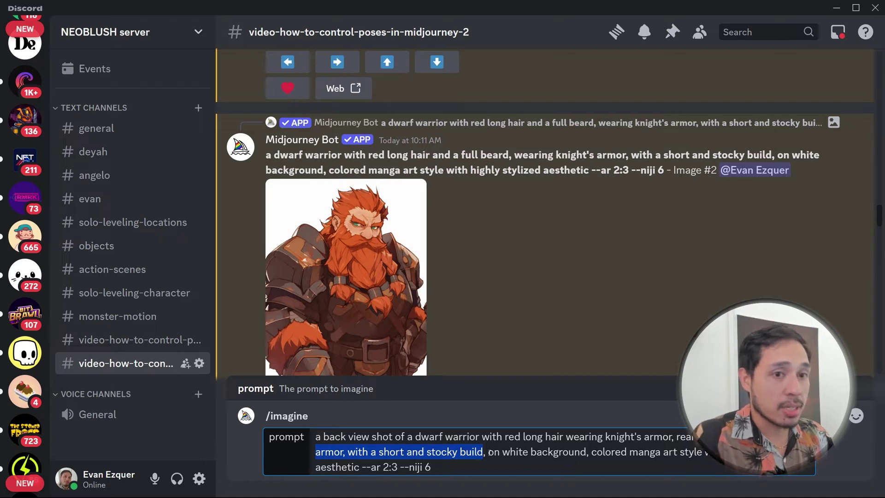
pyautogui.press('BackSpace')
pyautogui.write('facing away')
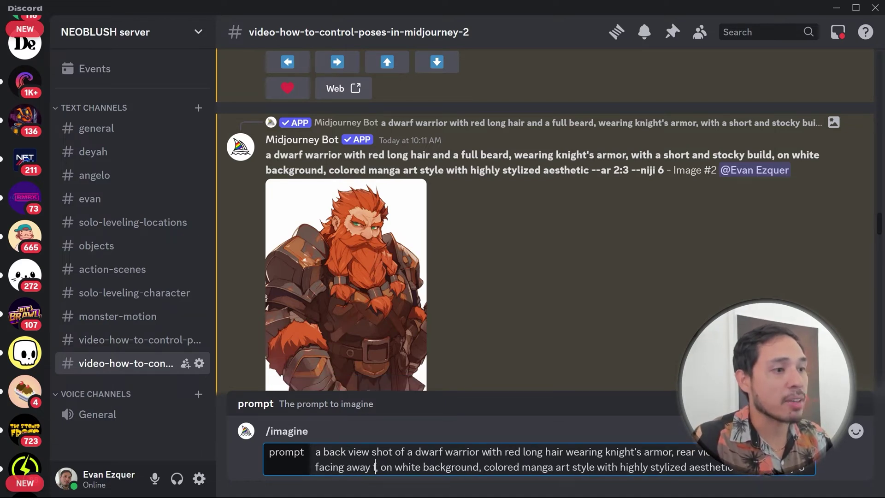
pyautogui.write(' from the viewer')
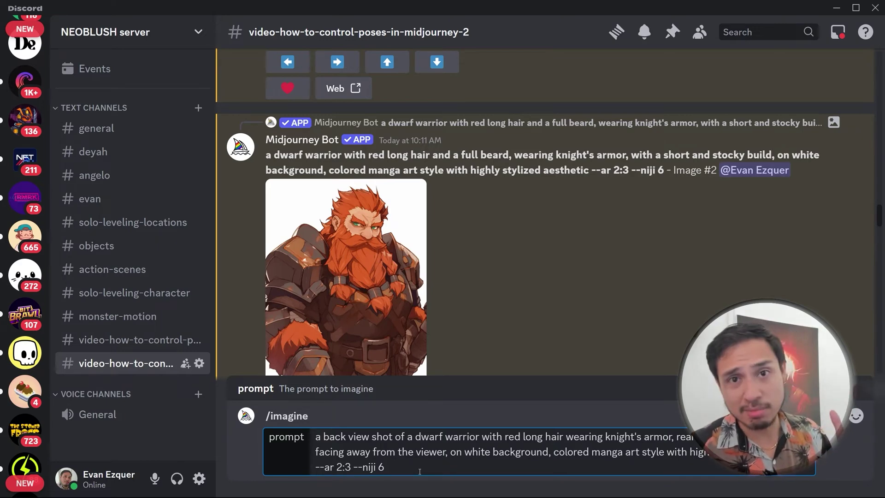
# Enlarge the original dwarf warrior Image #2 and copy its link for use as a character reference.
pyautogui.click(616, 220)
pyautogui.scroll(-3, 616, 220)
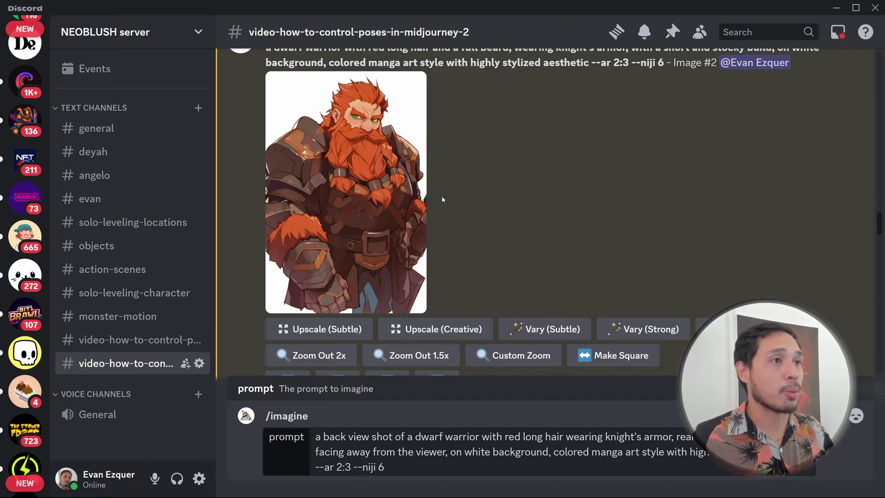
pyautogui.click(374, 164)
pyautogui.rightClick(375, 164)
pyautogui.click(414, 227)
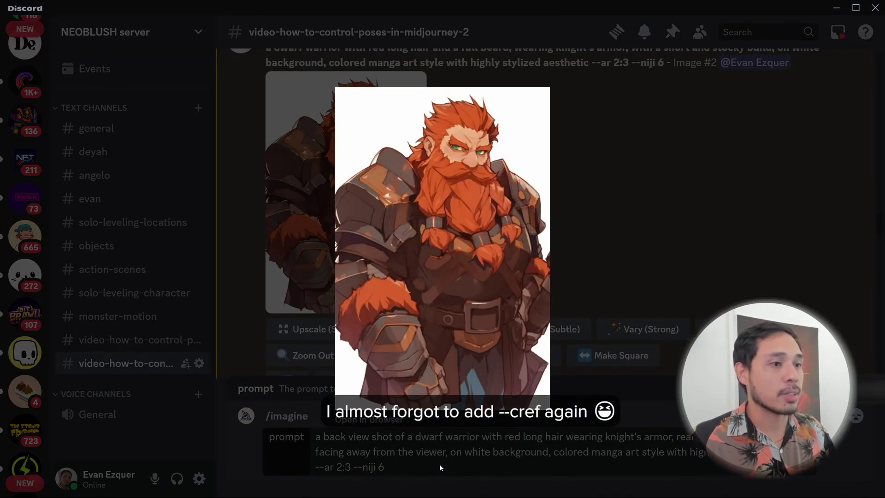
# Append --cref with the copied dwarf image link after --niji 6 and submit the back-view prompt.
pyautogui.click(444, 447)
pyautogui.click(404, 473)
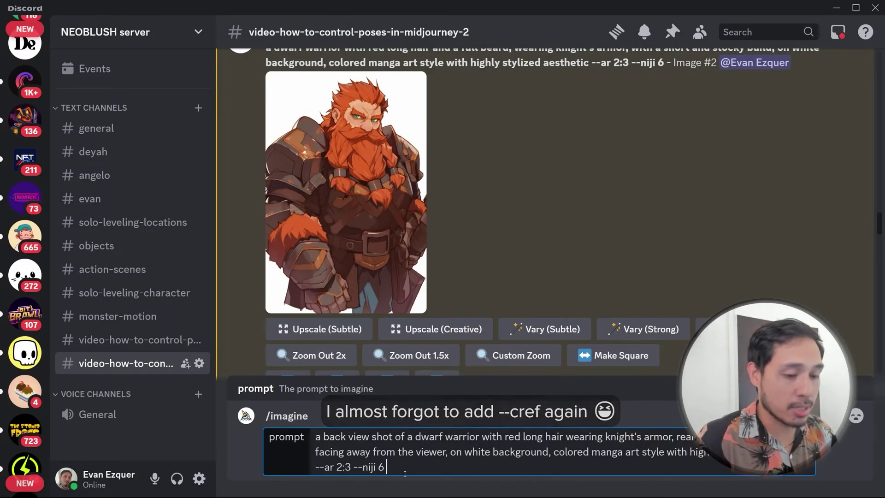
pyautogui.write('--cref')
pyautogui.hotkey('ctrl', 'v')
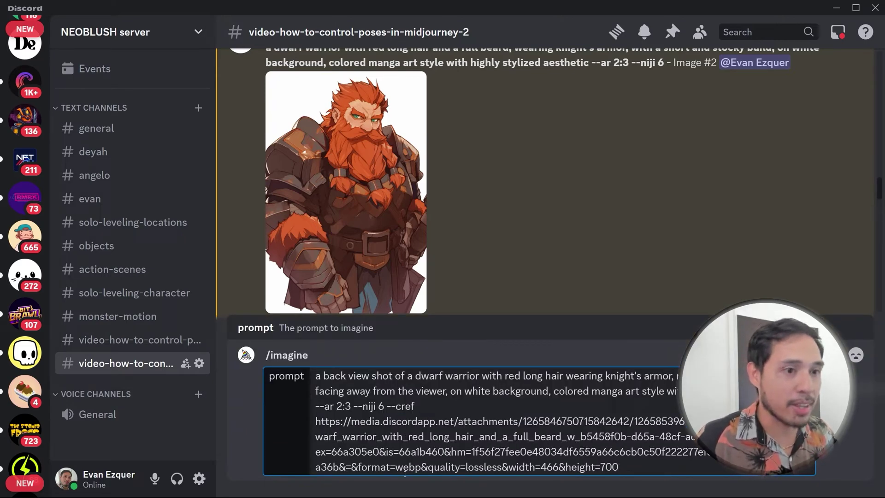
pyautogui.press('Return')
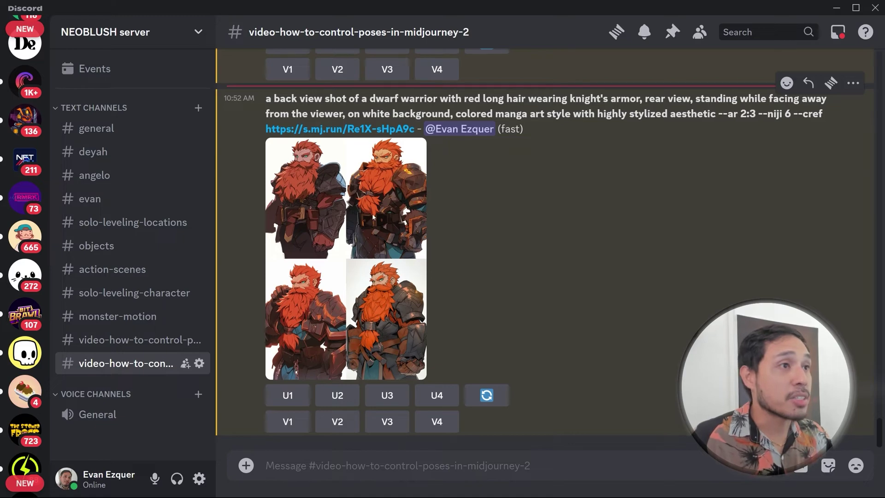
# Inspect the new back-view dwarf grid enlarged and compare it with the original dwarf warrior image.
pyautogui.click(398, 271)
pyautogui.click(643, 209)
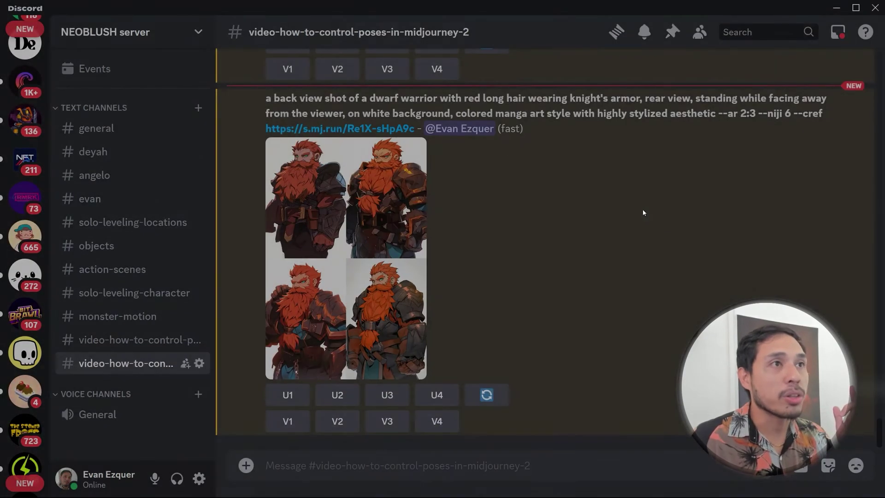
pyautogui.scroll(3, 567, 246)
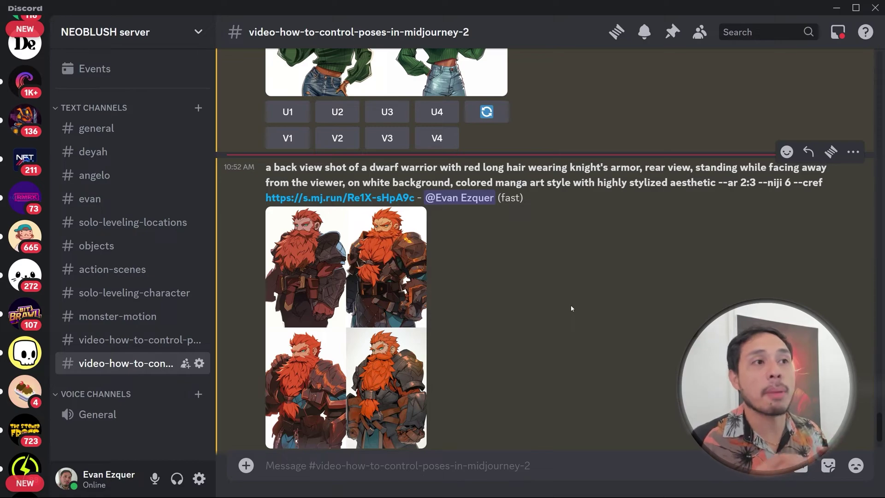
pyautogui.scroll(15, 537, 192)
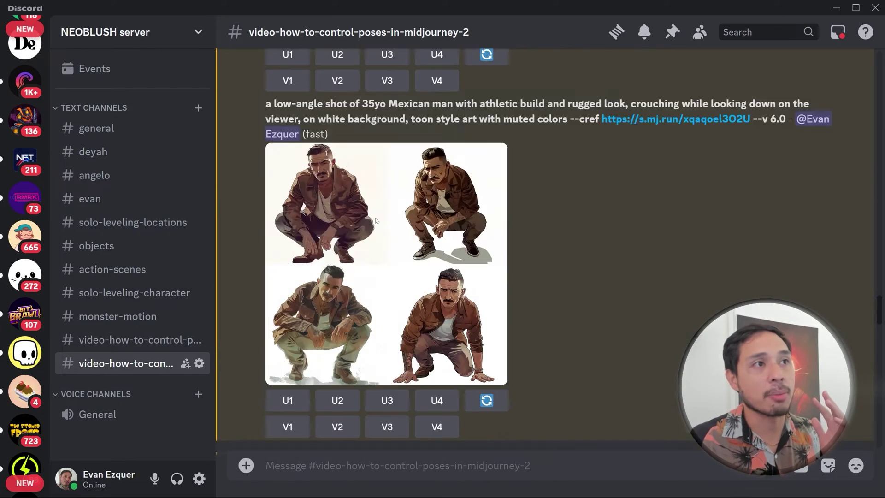
pyautogui.scroll(5, 381, 220)
pyautogui.scroll(-5, 312, 287)
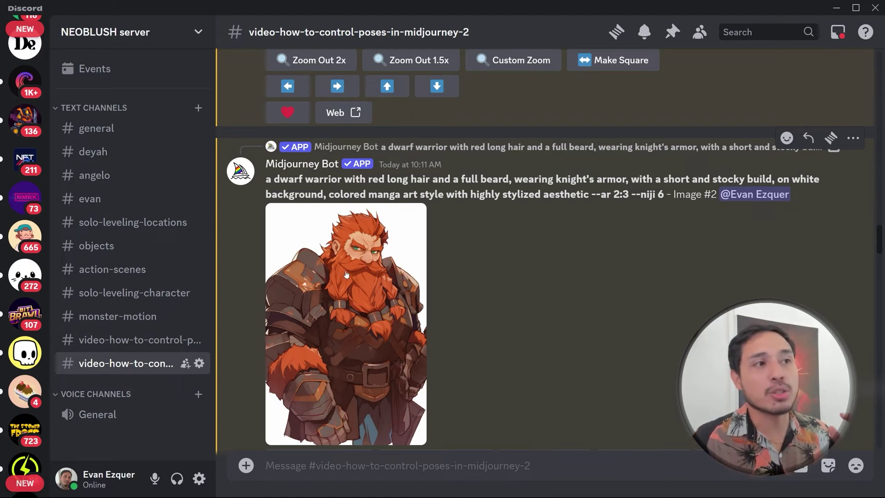
pyautogui.scroll(-2, 346, 275)
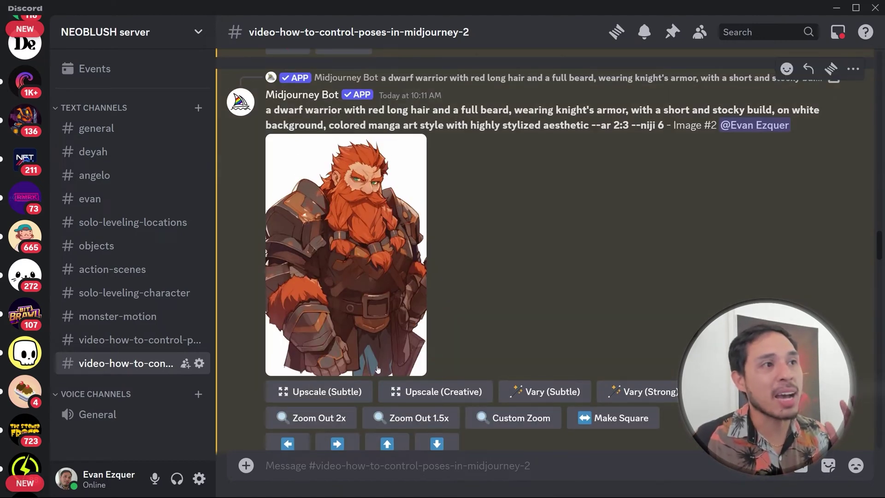
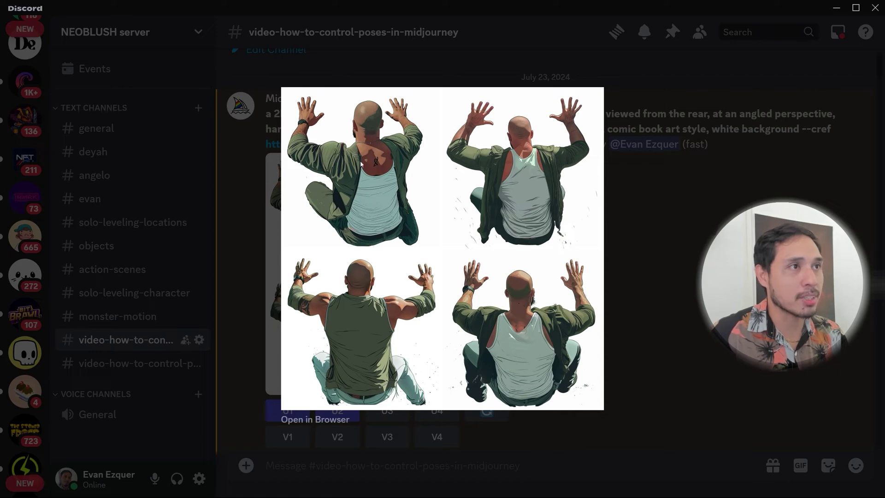
# Close the enlarged preview and review the bald man's rear-view grid and upscaled Image #1 with its Vary (Region) option.
pyautogui.click(697, 238)
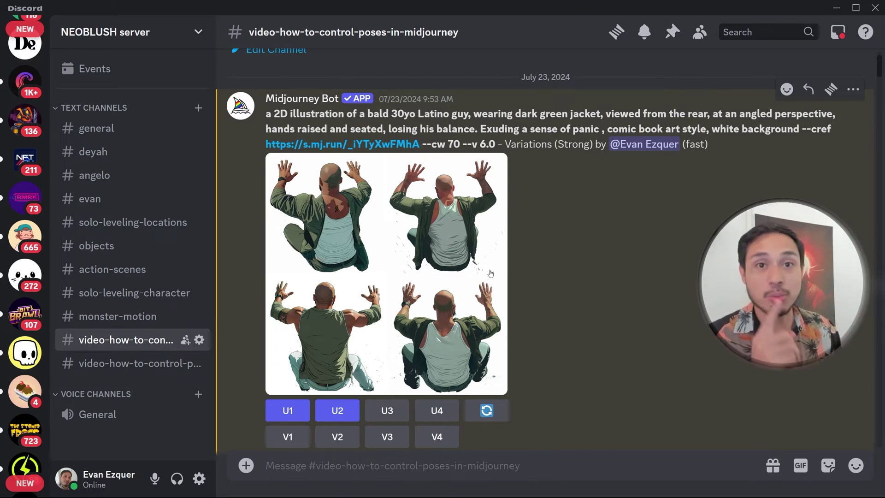
pyautogui.scroll(3, 542, 286)
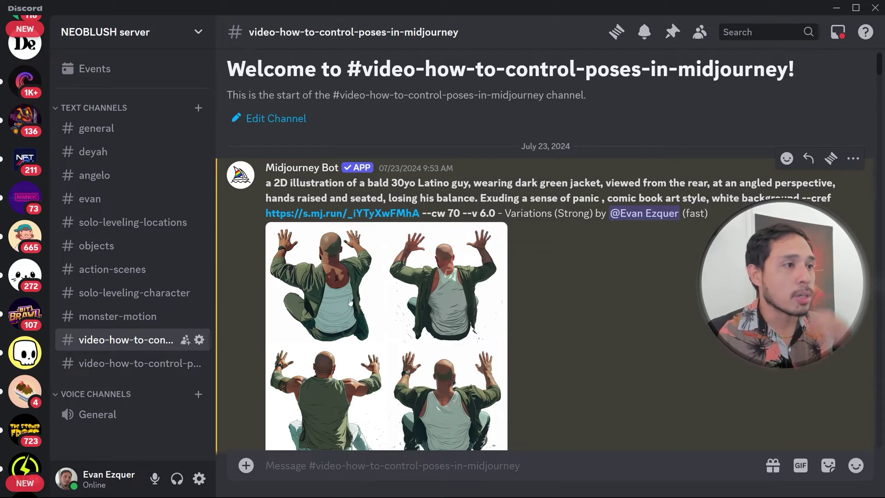
pyautogui.scroll(-5, 351, 302)
pyautogui.scroll(5, 326, 264)
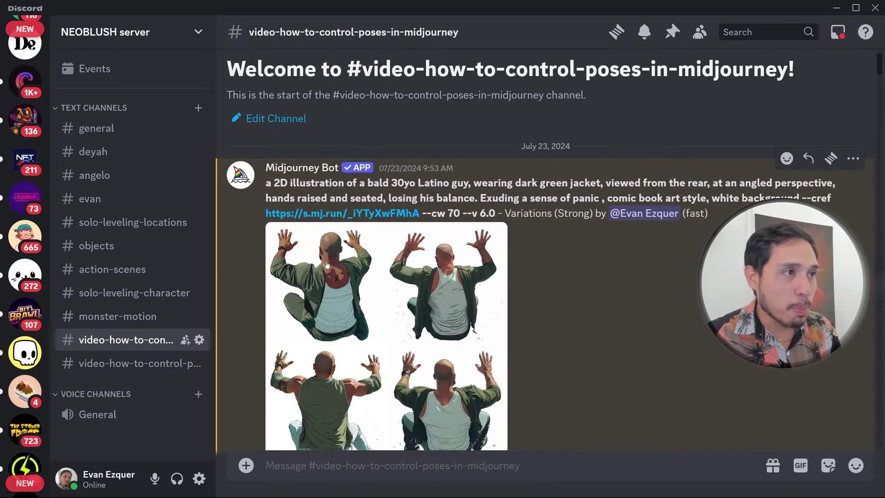
pyautogui.scroll(-10, 326, 264)
pyautogui.scroll(2, 386, 228)
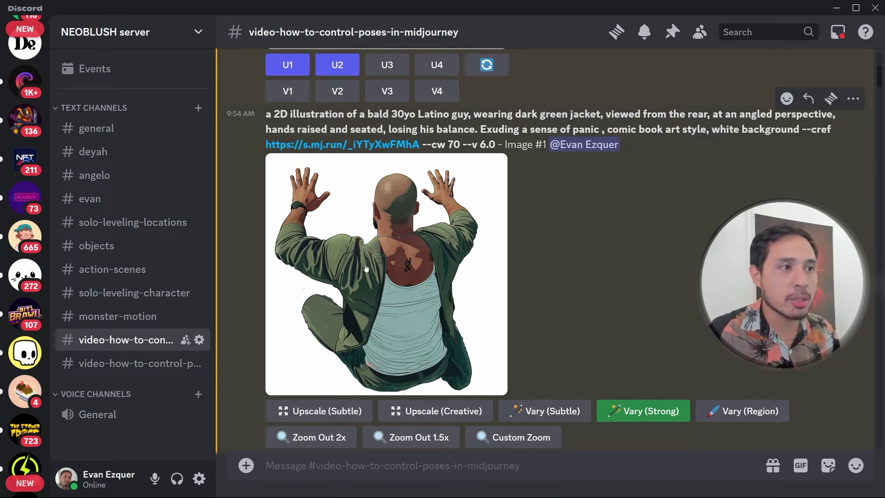
pyautogui.click(742, 411)
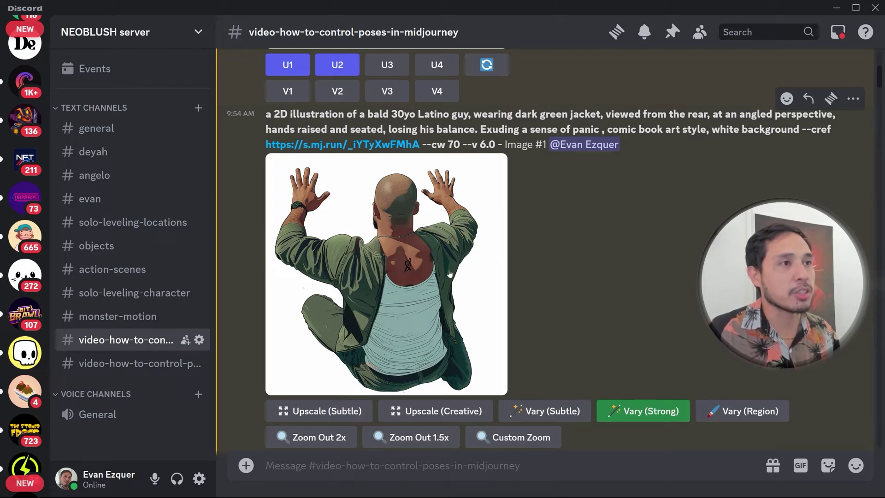
# Find the region variation below the upscaled bald man image and highlight its prompt "dark green hoodie, back view".
pyautogui.scroll(-3, 449, 273)
pyautogui.scroll(3, 291, 263)
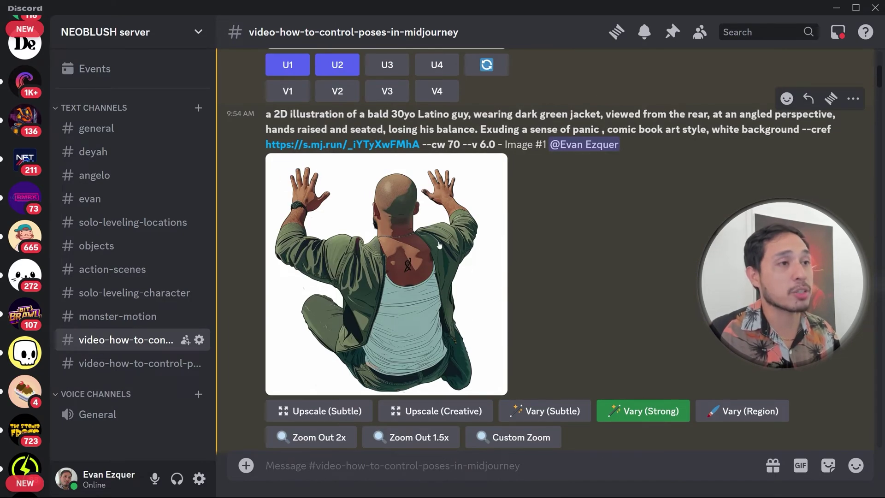
pyautogui.scroll(-6, 439, 245)
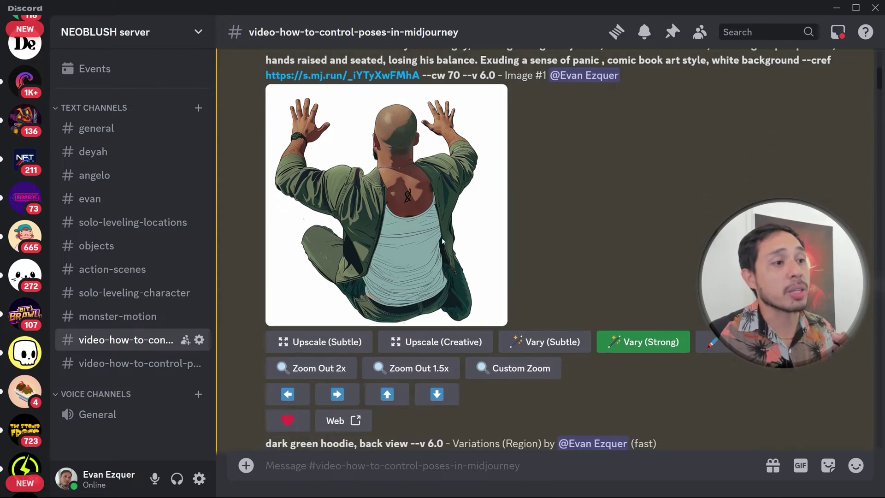
pyautogui.moveTo(271, 236); pyautogui.dragTo(386, 236)
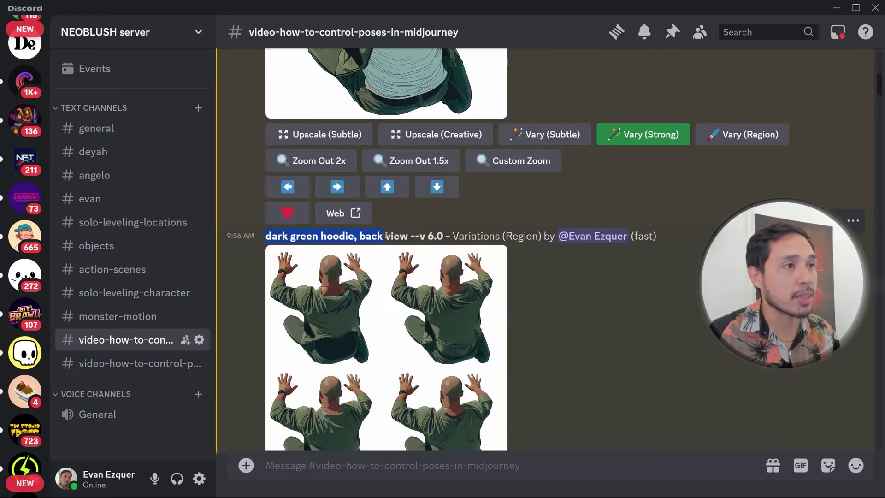
pyautogui.scroll(-4, 474, 249)
pyautogui.scroll(3, 455, 256)
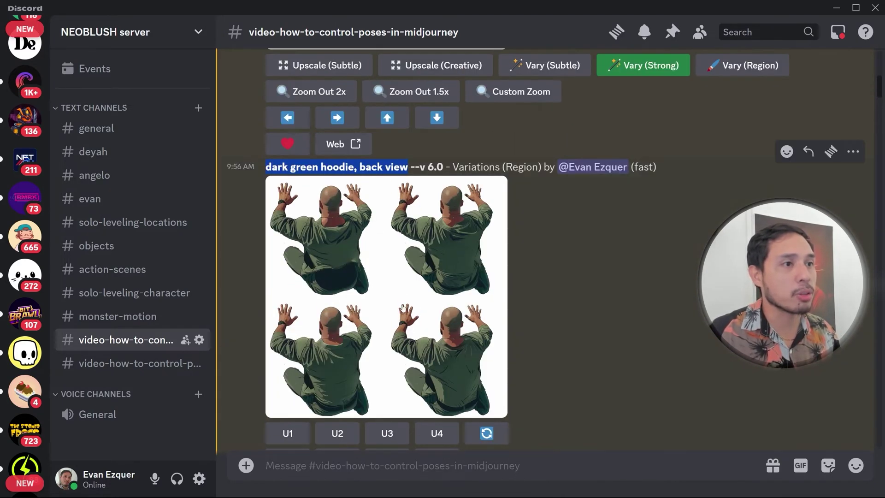
# Enlarge the dark green hoodie variation grid, inspect the four results, and close the preview.
pyautogui.click(418, 297)
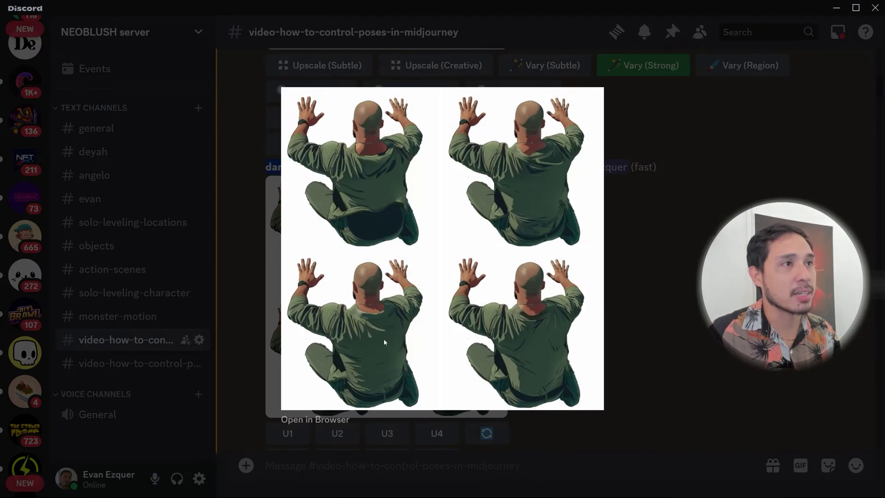
pyautogui.press('Escape')
pyautogui.scroll(2, 406, 309)
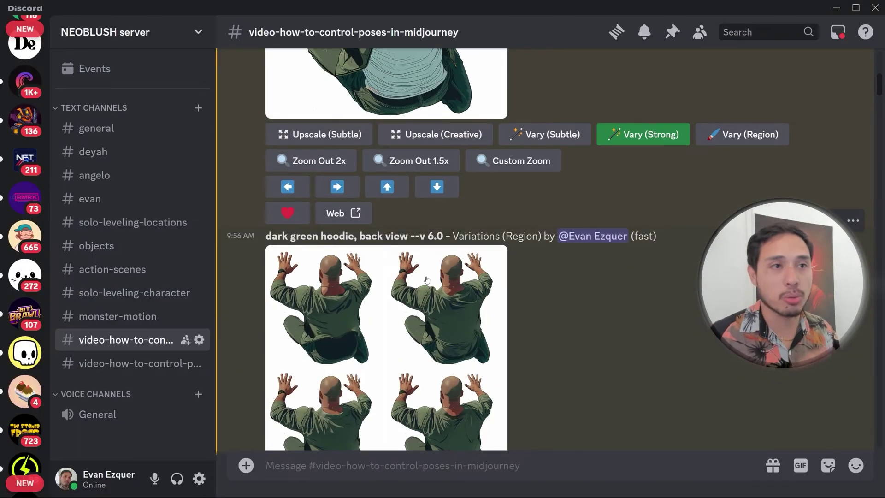
pyautogui.scroll(-2, 465, 255)
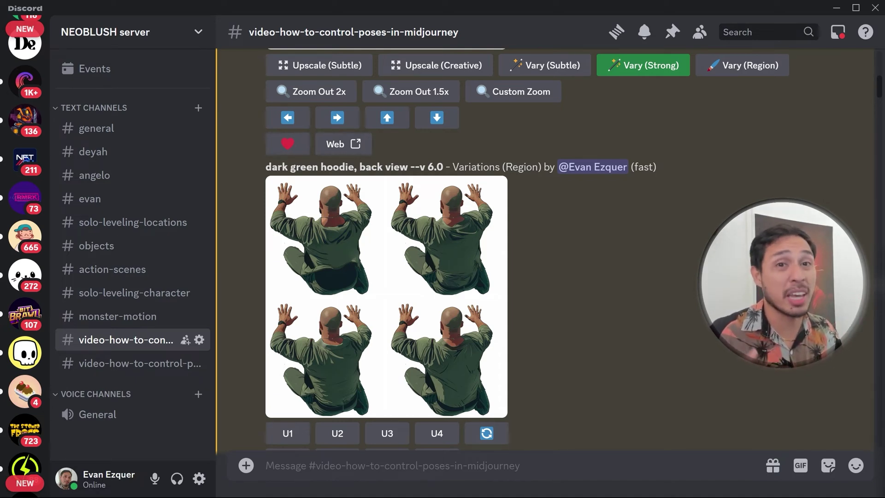
# Check the video-how-to-control-poses-in-midjourney-2 channel, return to the first one, and examine the blonde man's multi-angle character sheet.
pyautogui.click(106, 355)
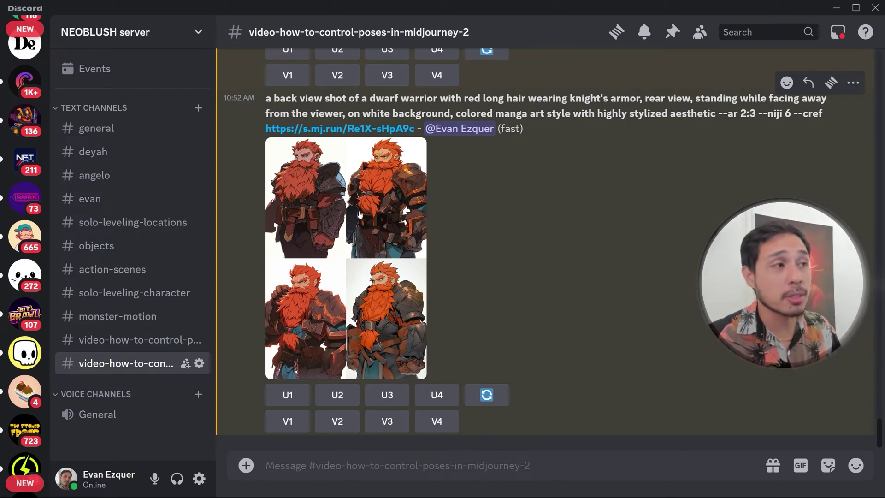
pyautogui.hotkey('alt', 'Up')
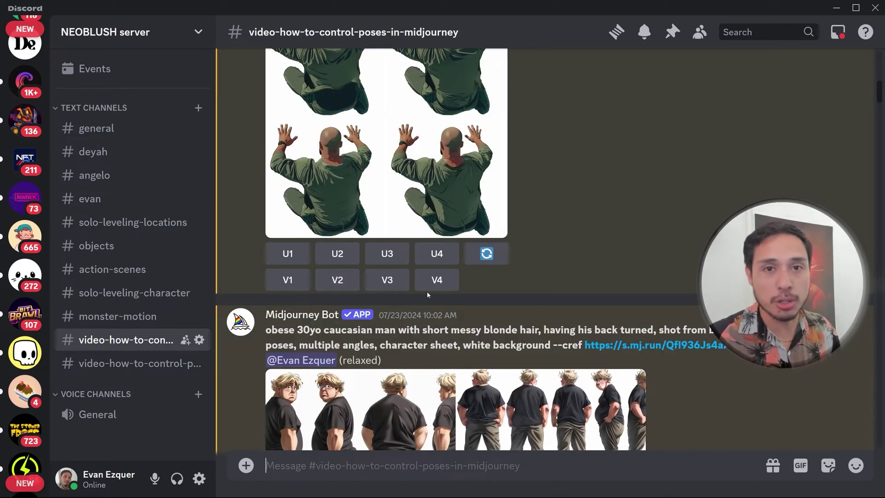
pyautogui.scroll(-3, 427, 292)
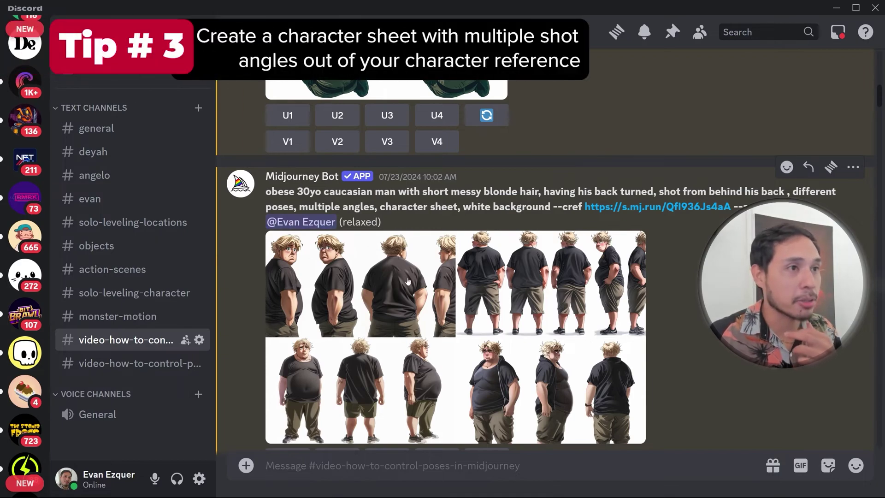
pyautogui.click(461, 298)
pyautogui.press('Escape')
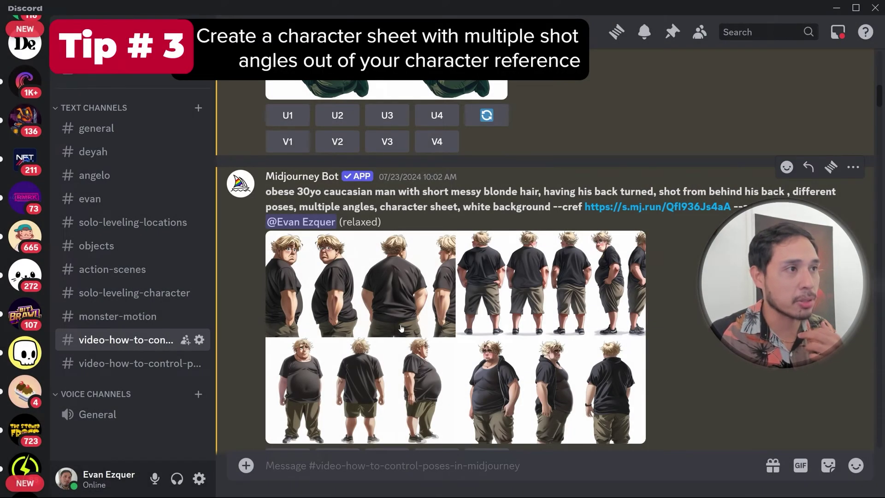
pyautogui.scroll(-2, 438, 323)
pyautogui.scroll(2, 477, 316)
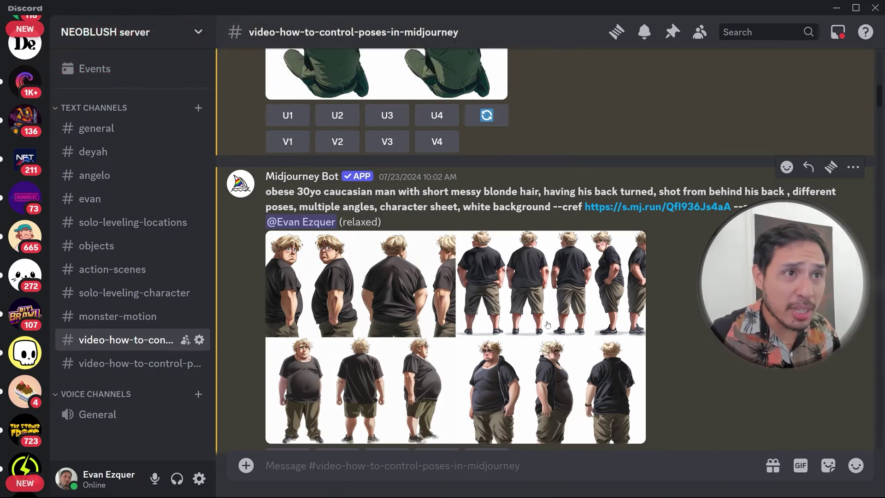
pyautogui.scroll(1, 547, 324)
pyautogui.scroll(-1, 553, 299)
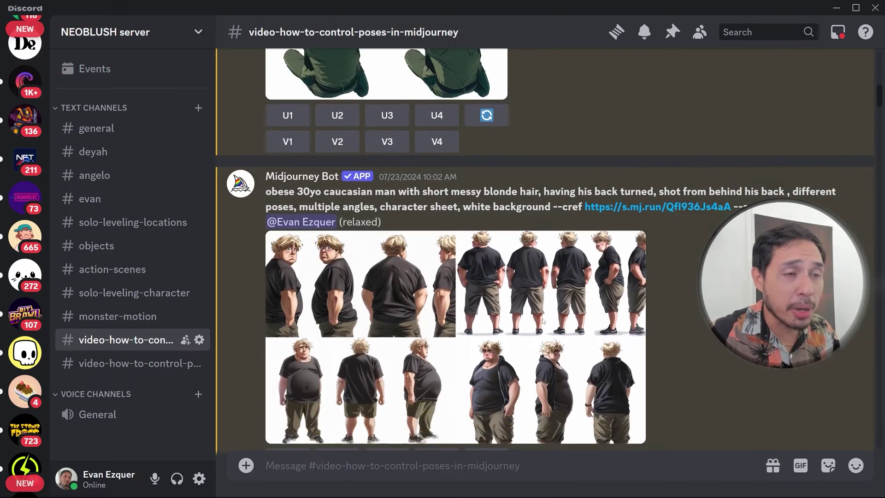
# Open the character sheet's --cref link in the browser and inspect the reference image at a closer zoom.
pyautogui.click(622, 205)
pyautogui.click(235, 16)
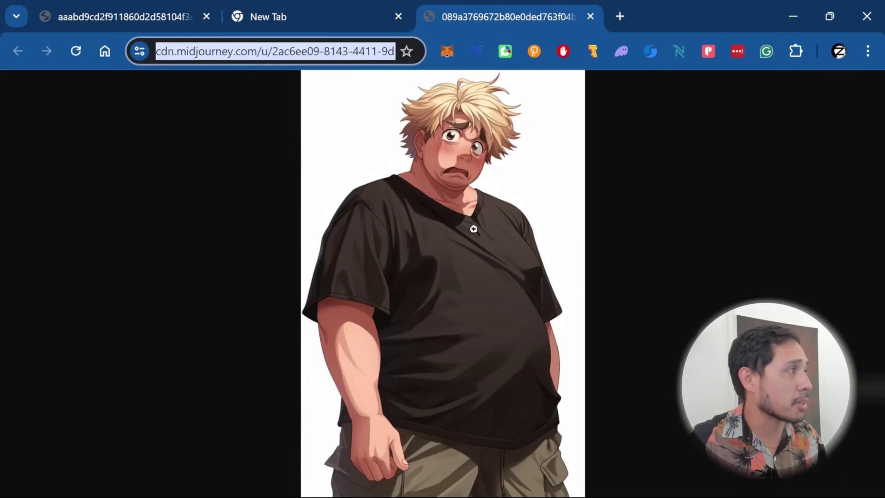
pyautogui.click(468, 218)
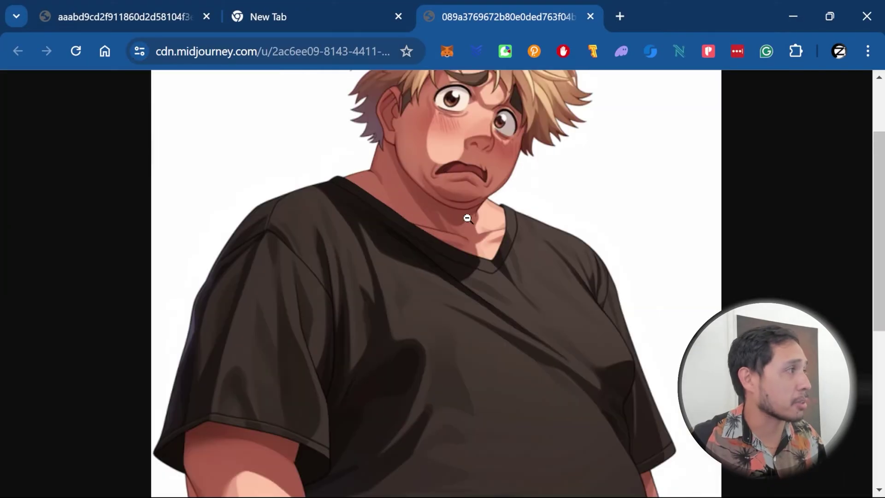
pyautogui.click(468, 218)
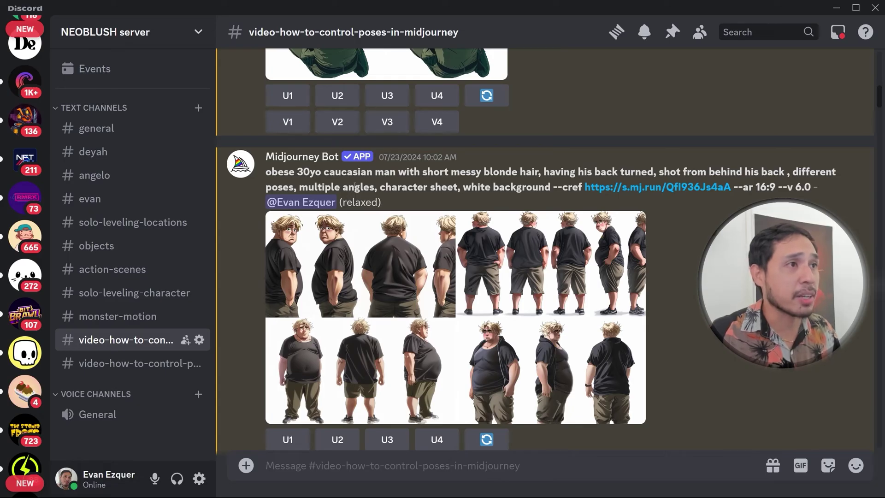
# Back in Discord, highlight the sheet prompt's character description and the keywords "different poses, multiple angles, character sheet, white background".
pyautogui.moveTo(777, 186); pyautogui.dragTo(661, 167)
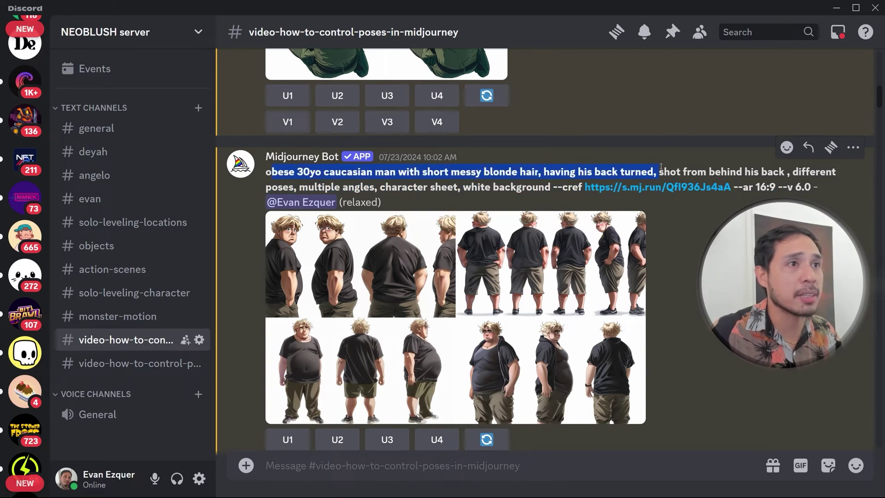
pyautogui.click(795, 169)
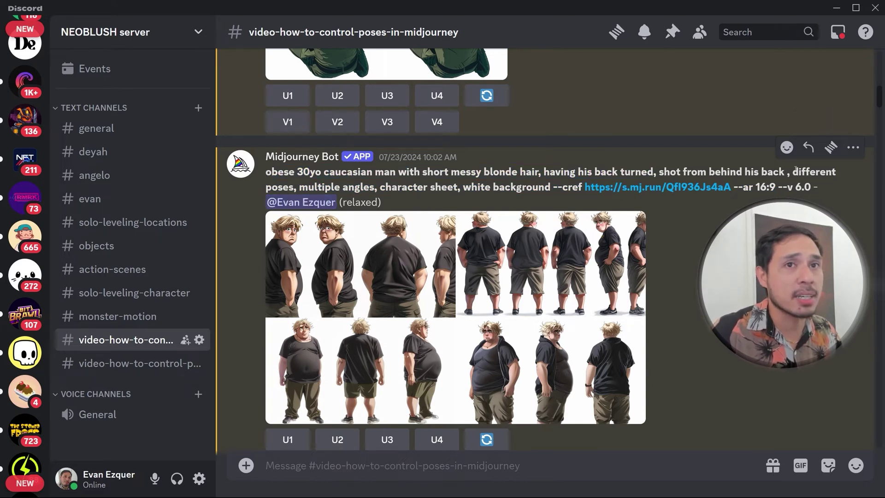
pyautogui.moveTo(785, 179); pyautogui.dragTo(552, 187)
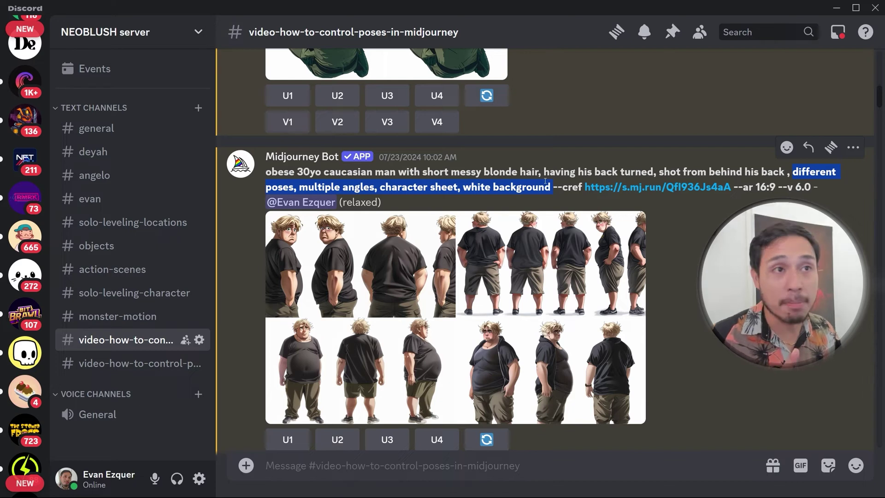
# Highlight "--ar 16:9" in the blonde man's character sheet prompt, then enlarge the sheet, inspect it, and close the preview.
pyautogui.click(740, 187)
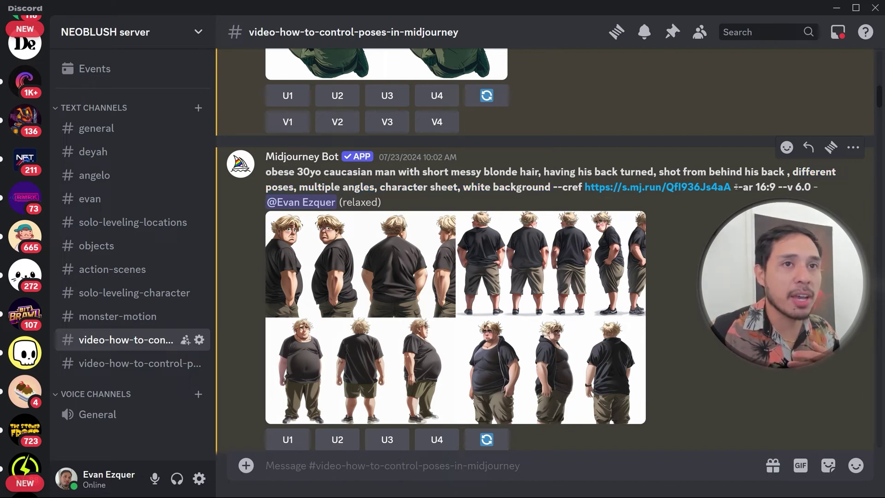
pyautogui.moveTo(734, 186); pyautogui.dragTo(551, 187)
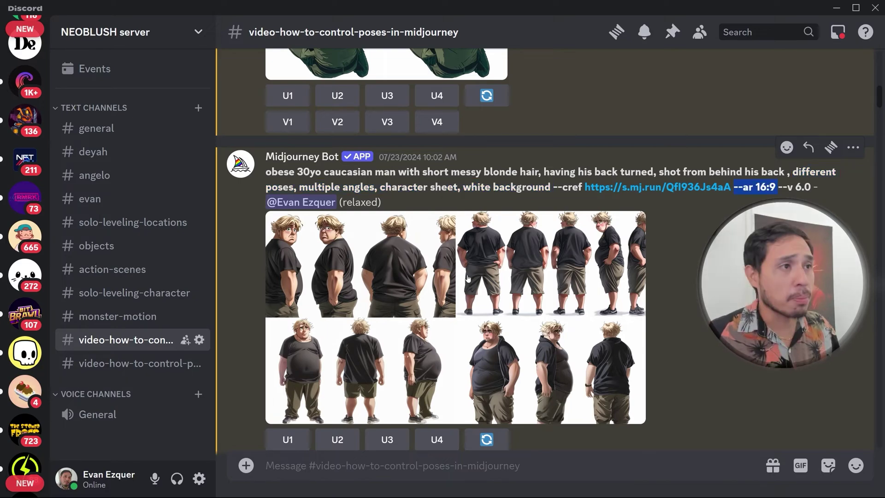
pyautogui.click(468, 279)
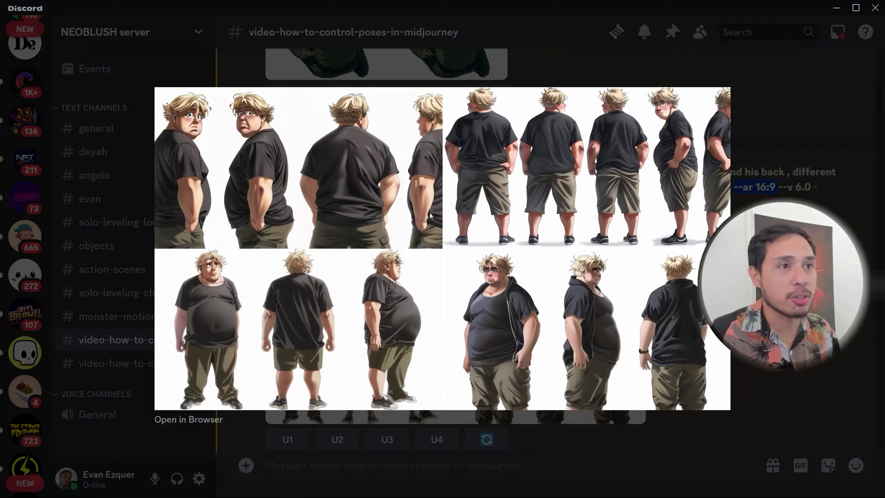
pyautogui.press('Escape')
# Find the oversized black tshirt and baggy cargo shorts sheet prompt and highlight its character-sheet keywords and its character description.
pyautogui.scroll(-3, 373, 201)
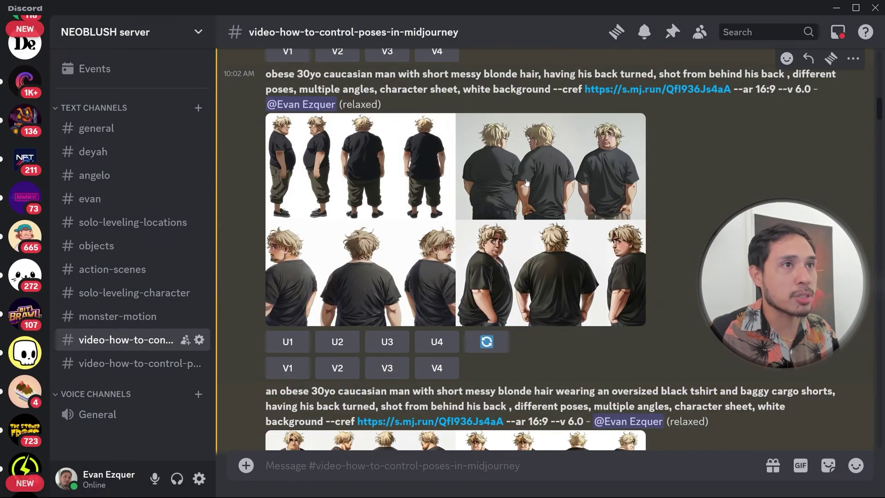
pyautogui.scroll(2, 527, 182)
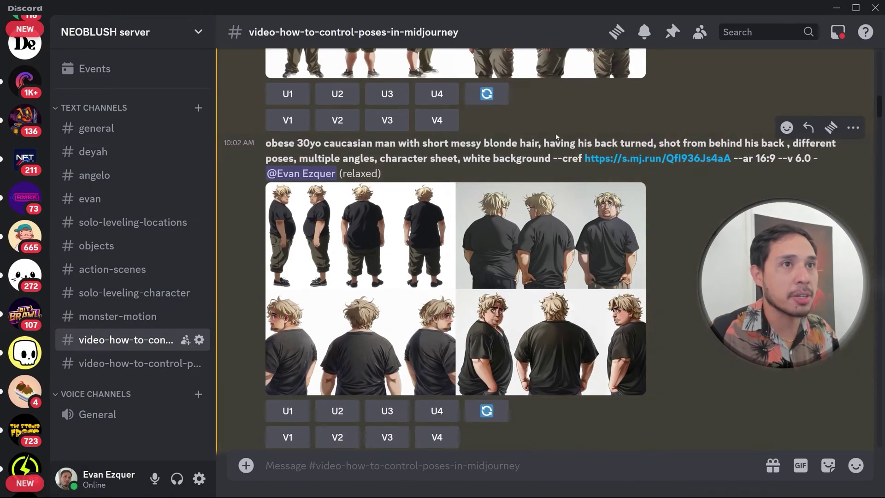
pyautogui.scroll(-5, 557, 137)
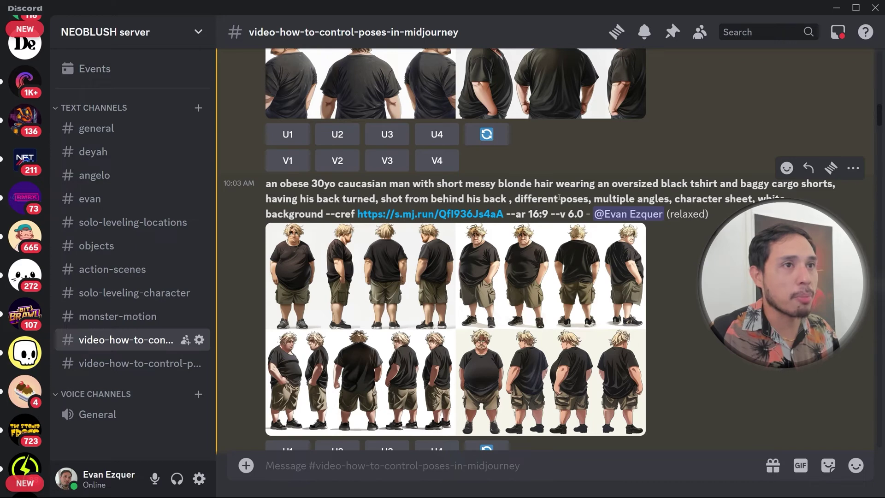
pyautogui.moveTo(520, 195); pyautogui.dragTo(324, 211)
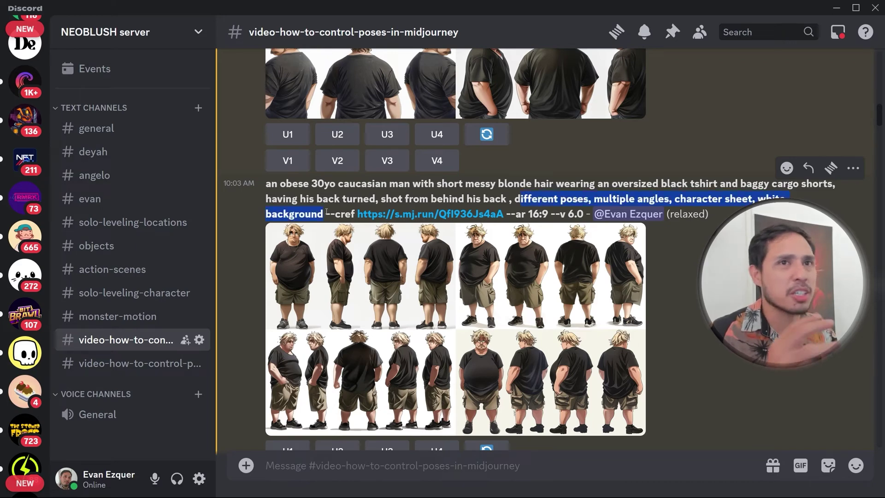
pyautogui.moveTo(280, 184); pyautogui.dragTo(366, 183)
pyautogui.tripleClick(366, 184)
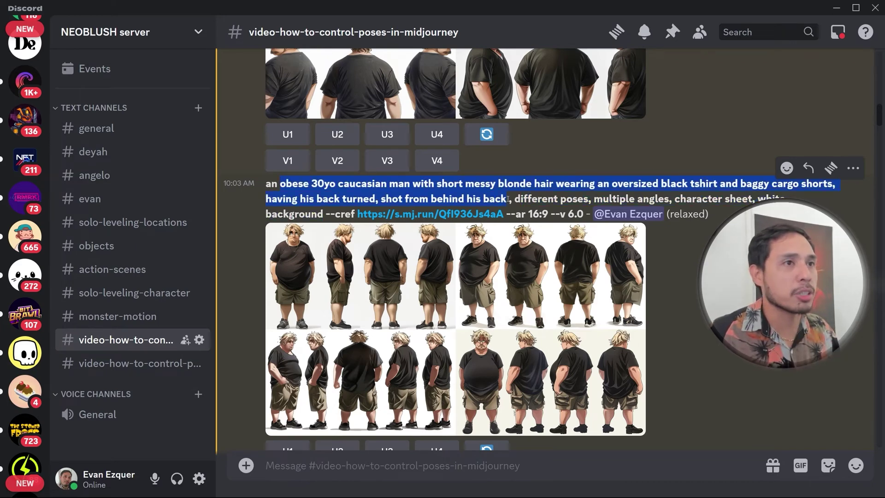
# Review the remaining cargo-shorts character sheets and the back-view results generated after them.
pyautogui.scroll(-8, 529, 235)
pyautogui.scroll(-5, 529, 234)
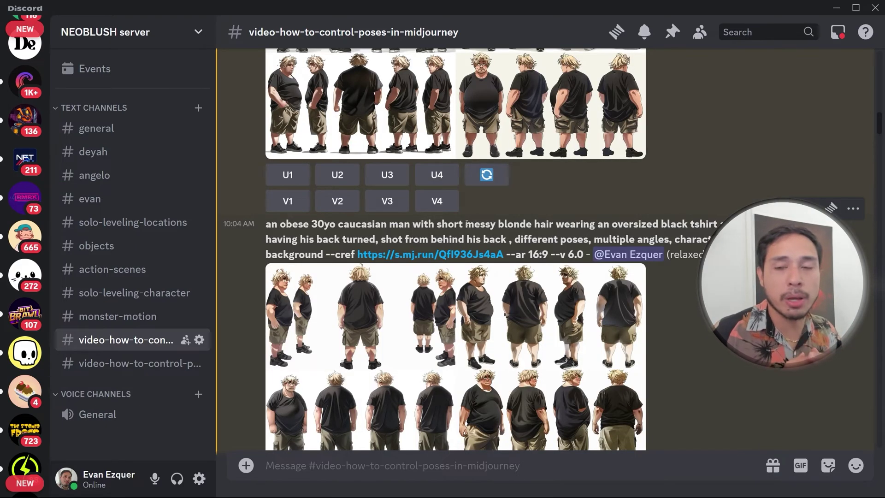
pyautogui.scroll(-8, 452, 240)
pyautogui.scroll(-6, 452, 242)
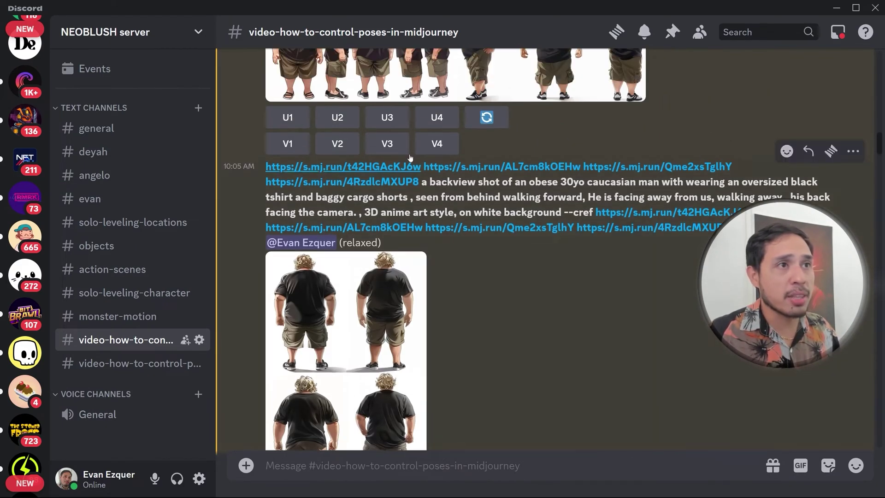
pyautogui.scroll(11, 415, 268)
pyautogui.scroll(-5, 392, 281)
pyautogui.click(370, 294)
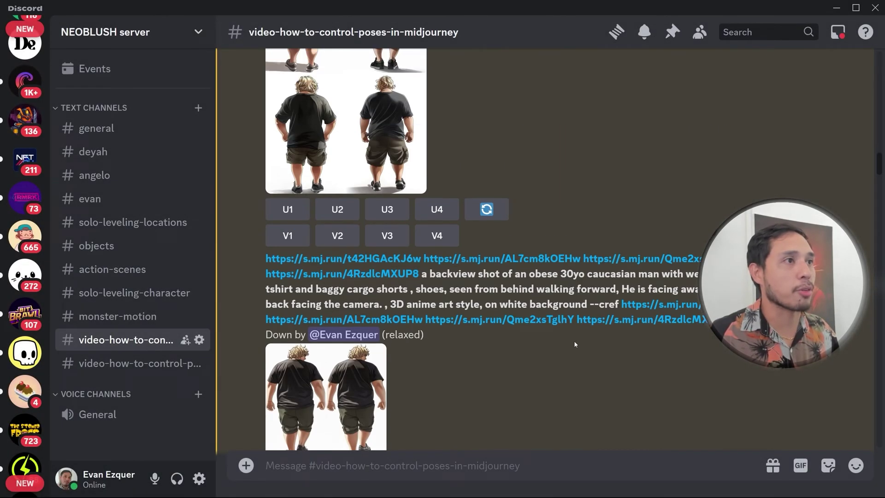
# Compare the back-view walking image grids with the prompts that use several image links and --cref references.
pyautogui.scroll(3, 571, 344)
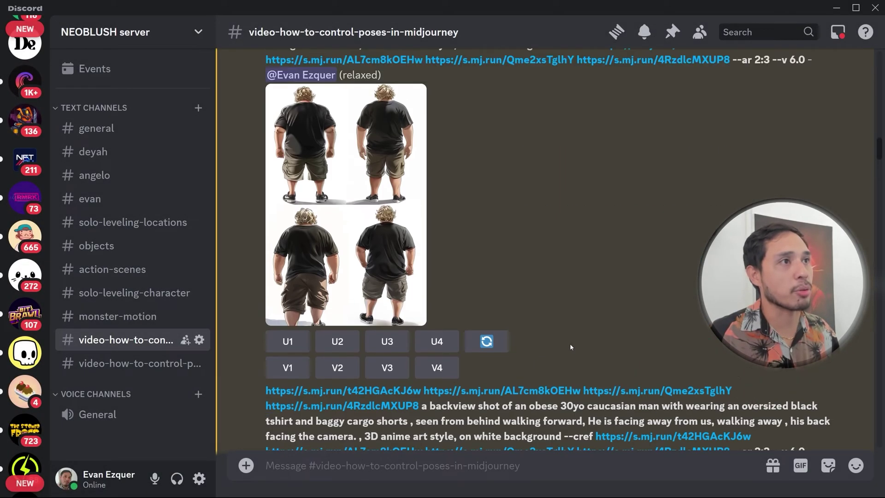
pyautogui.scroll(-5, 569, 344)
pyautogui.scroll(15, 434, 258)
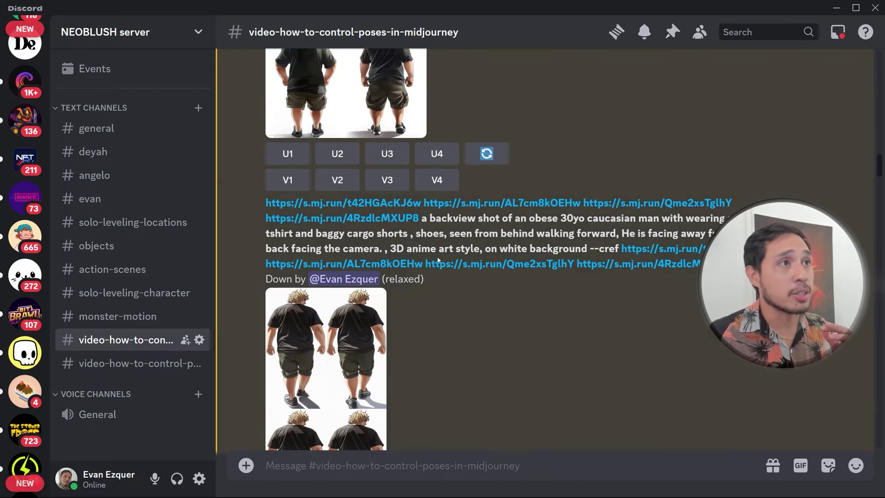
pyautogui.scroll(-10, 476, 233)
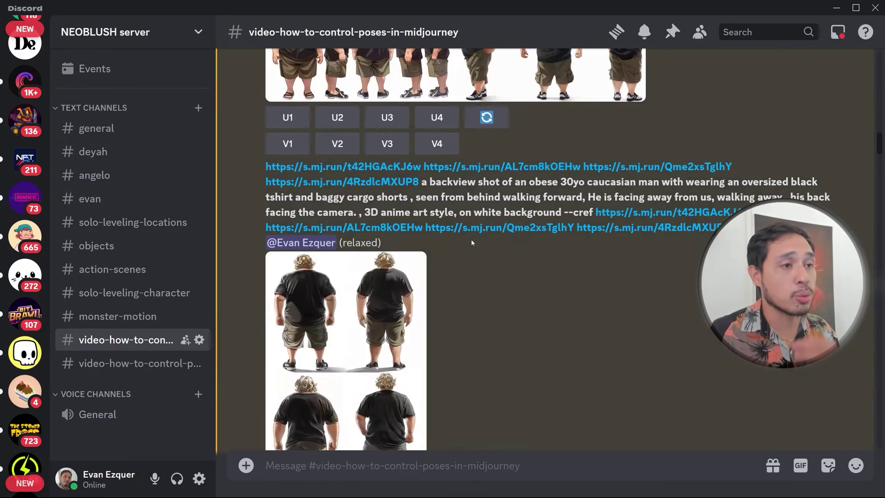
pyautogui.scroll(5, 334, 230)
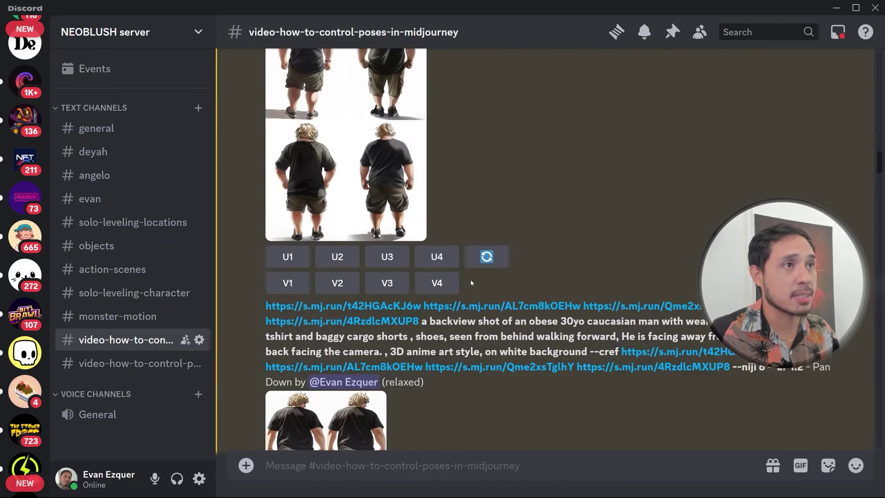
pyautogui.scroll(-2, 470, 279)
pyautogui.scroll(1, 363, 272)
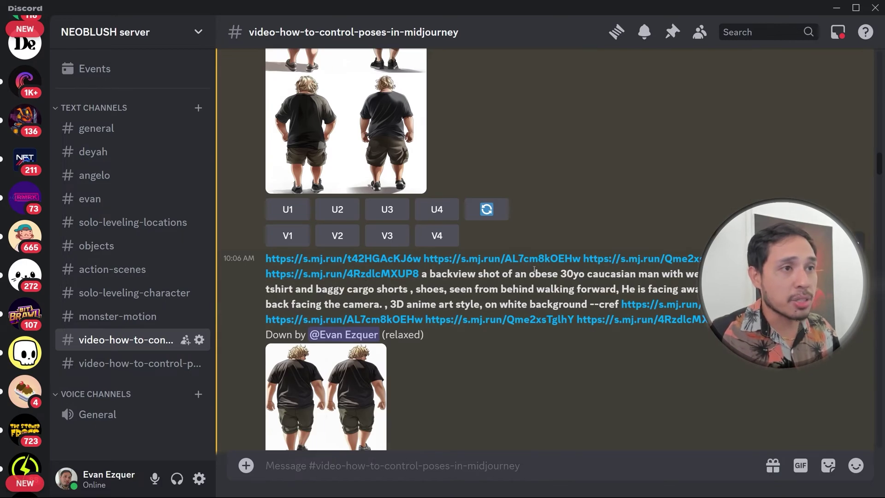
# Open the four image-prompt links of the Pan Down back-view prompt in the browser, view the reference images, and return to Discord.
pyautogui.click(358, 261)
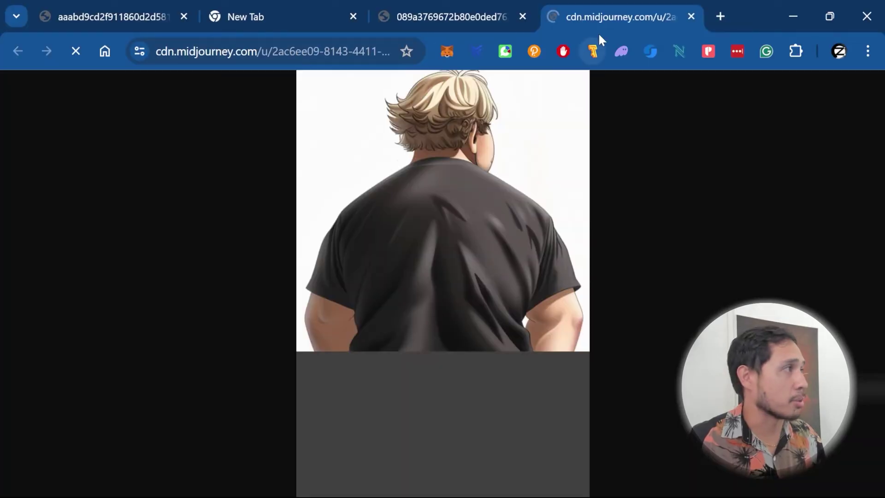
pyautogui.hotkey('alt', 'Tab')
pyautogui.click(482, 269)
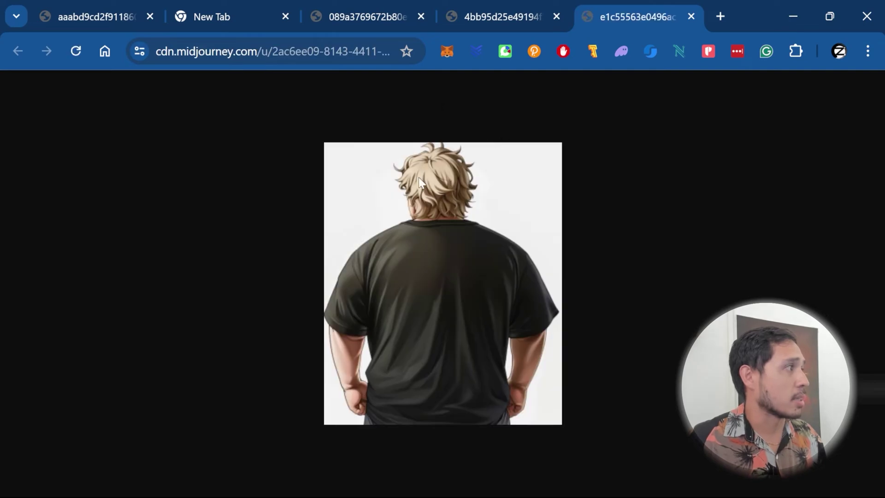
pyautogui.hotkey('alt', 'Tab')
pyautogui.click(493, 249)
pyautogui.hotkey('alt', 'Tab')
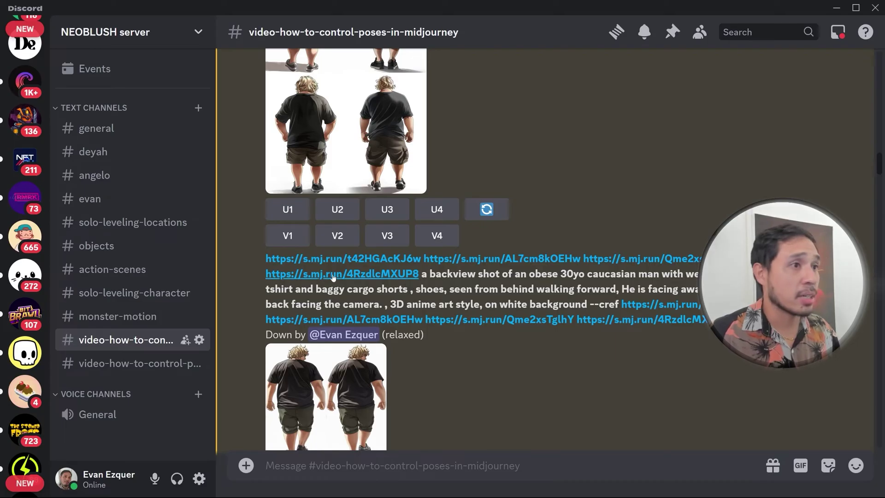
pyautogui.click(528, 276)
pyautogui.hotkey('alt', 'Tab')
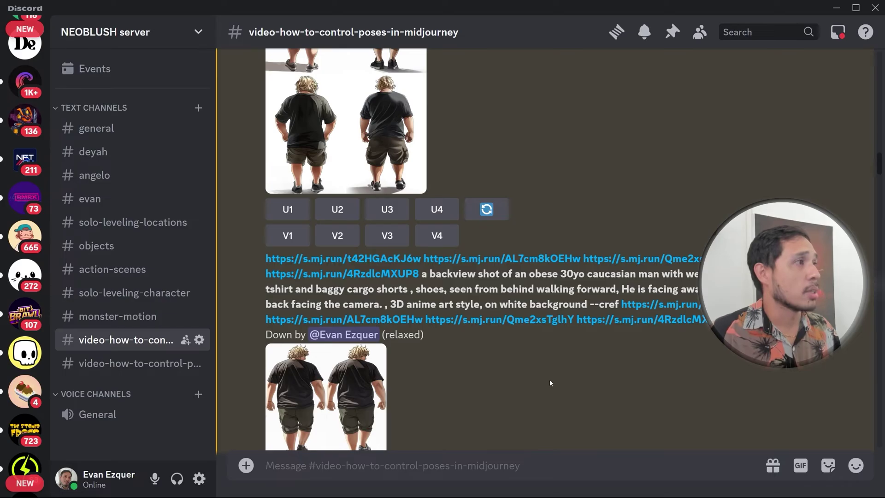
pyautogui.hotkey('alt', 'Tab')
pyautogui.hotkey('alt', 'Tab')
# Start an /imagine prompt and highlight the image links at the beginning of the back-view prompt.
pyautogui.scroll(-3, 413, 274)
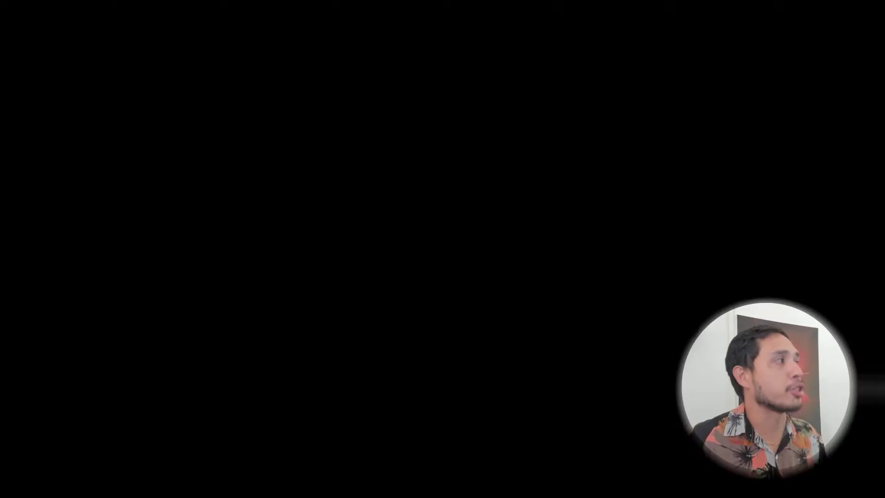
pyautogui.write('/imagine')
pyautogui.press('Tab')
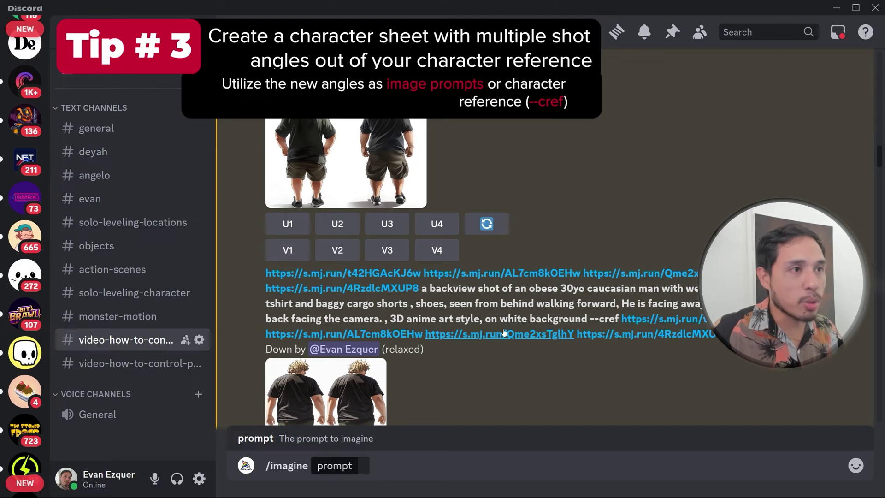
pyautogui.moveTo(266, 272); pyautogui.dragTo(419, 290)
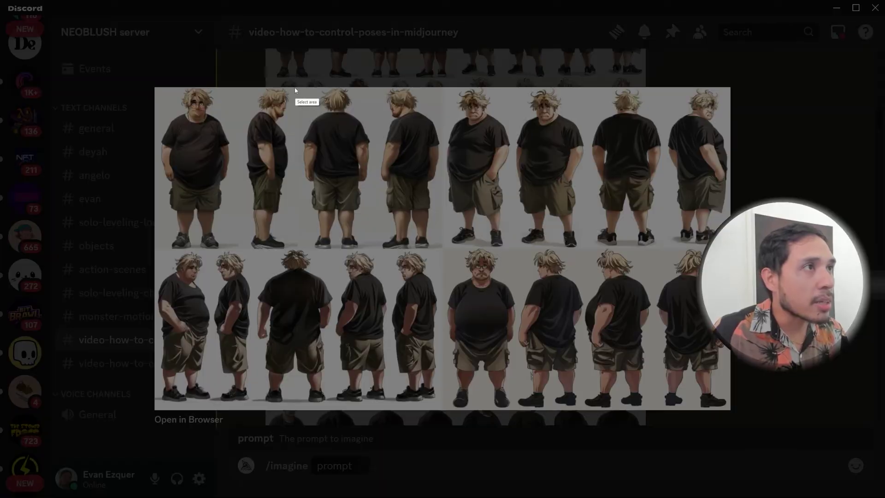
# Capture the full-body back-view figure from the first sheet in the enlarged grid and post the screenshot to the channel.
pyautogui.moveTo(294, 88); pyautogui.dragTo(381, 255)
pyautogui.hotkey('ctrl', 'c')
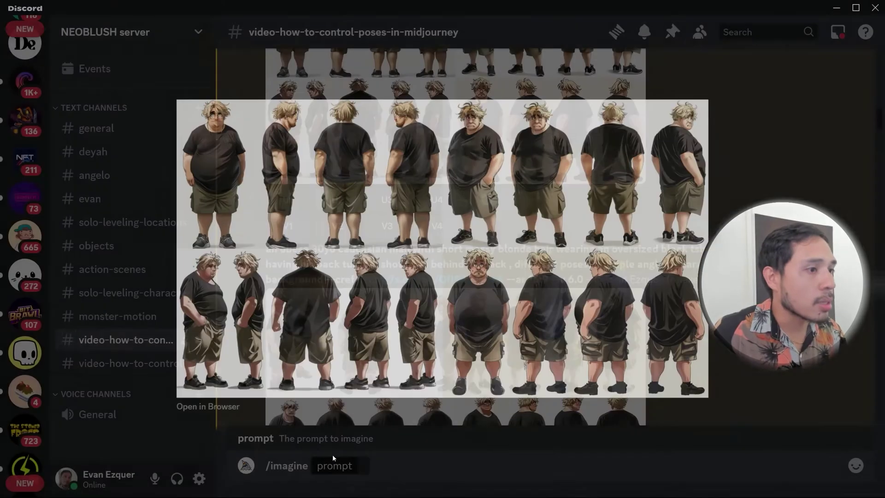
pyautogui.click(333, 454)
pyautogui.hotkey('ctrl', 'v')
pyautogui.press('Return')
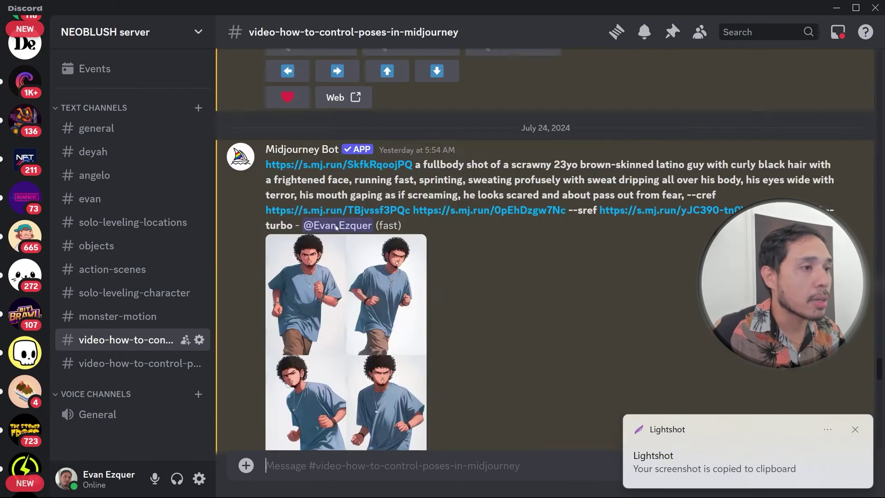
# Copy the posted back-view image's link and paste it as the image prompt of a new /imagine command.
pyautogui.click(317, 304)
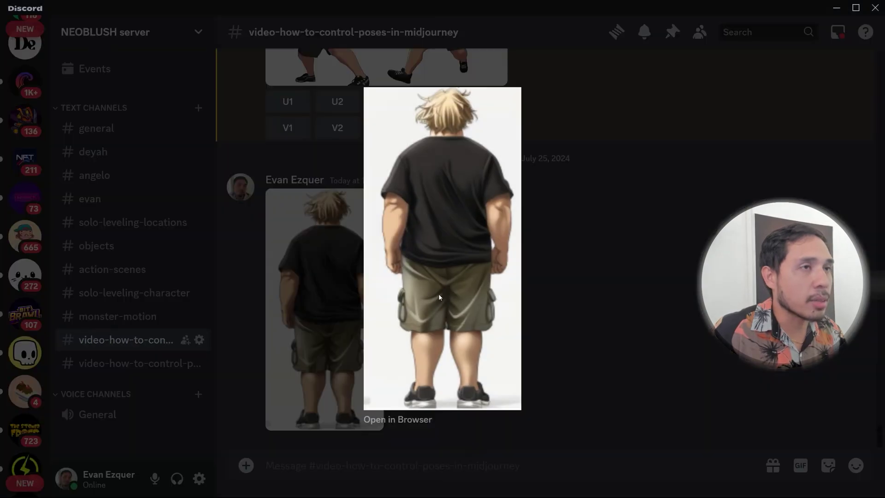
pyautogui.rightClick(449, 240)
pyautogui.click(487, 309)
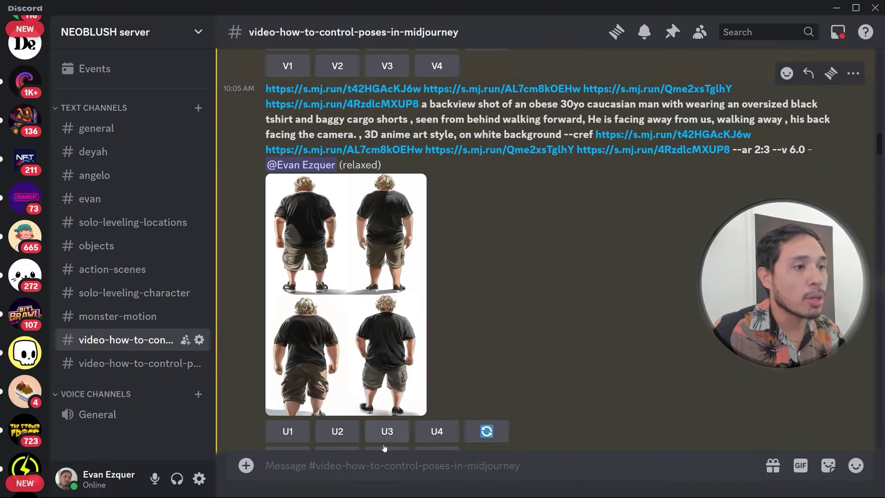
pyautogui.write('/im')
pyautogui.press('Tab')
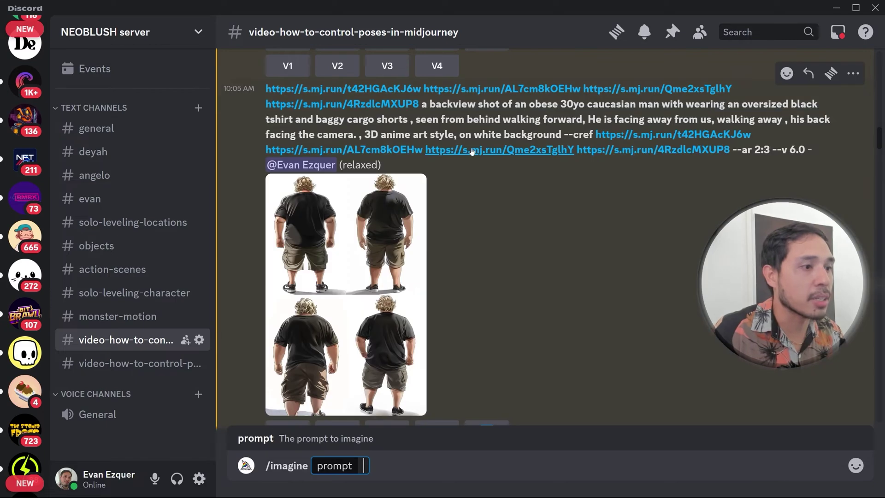
pyautogui.hotkey('ctrl', 'v')
pyautogui.tripleClick(425, 441)
pyautogui.click(603, 463)
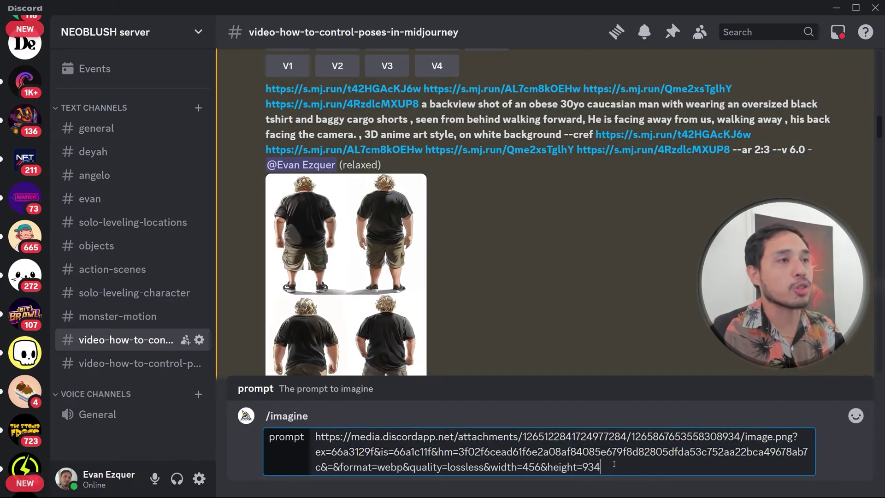
# Copy the earlier prompt text from "a backview shot of an obese 30yo caucasian man" through "--cref" and append it after the image link.
pyautogui.scroll(3, 446, 246)
pyautogui.moveTo(421, 241); pyautogui.dragTo(567, 273)
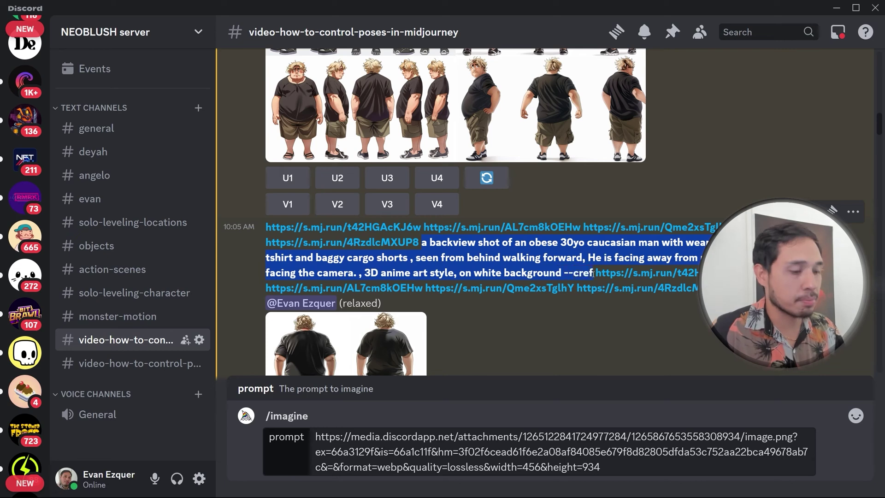
pyautogui.hotkey('ctrl', 'c')
pyautogui.click(600, 465)
pyautogui.hotkey('ctrl', 'v')
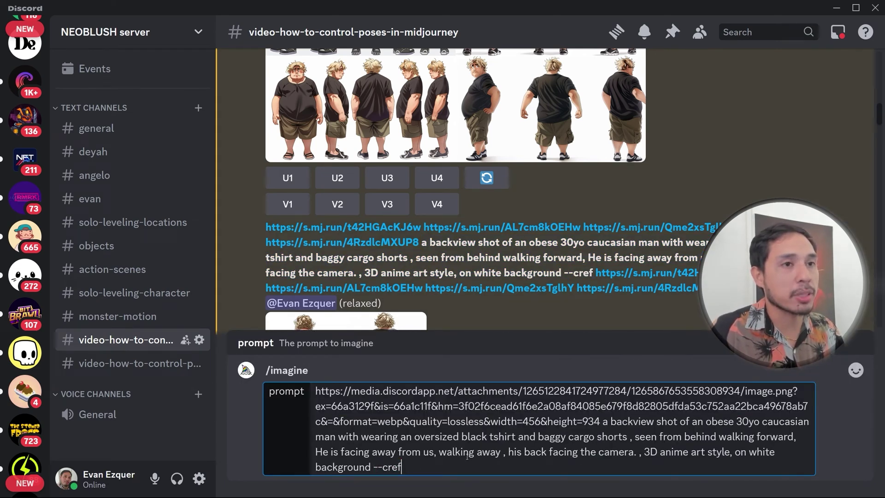
# Highlight the image link in the draft prompt, then switch to the browser and look through the opened back-view reference images.
pyautogui.scroll(-5, 376, 418)
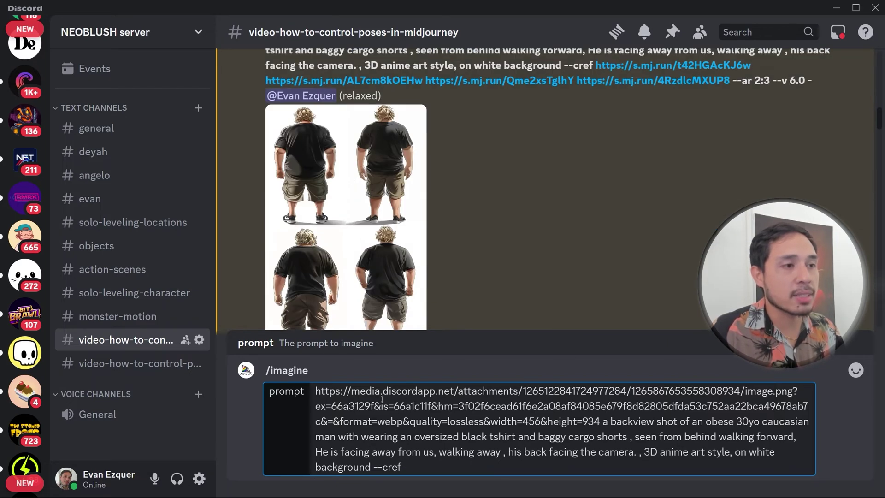
pyautogui.moveTo(601, 421); pyautogui.dragTo(316, 391)
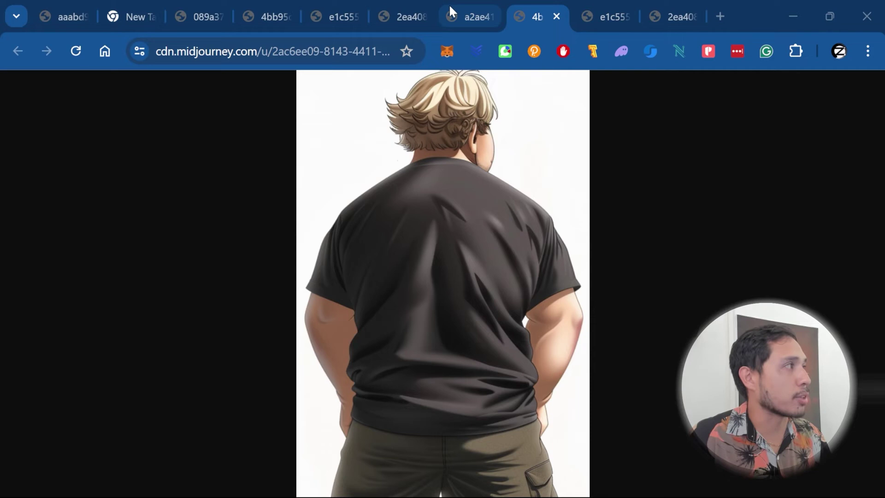
pyautogui.click(548, 14)
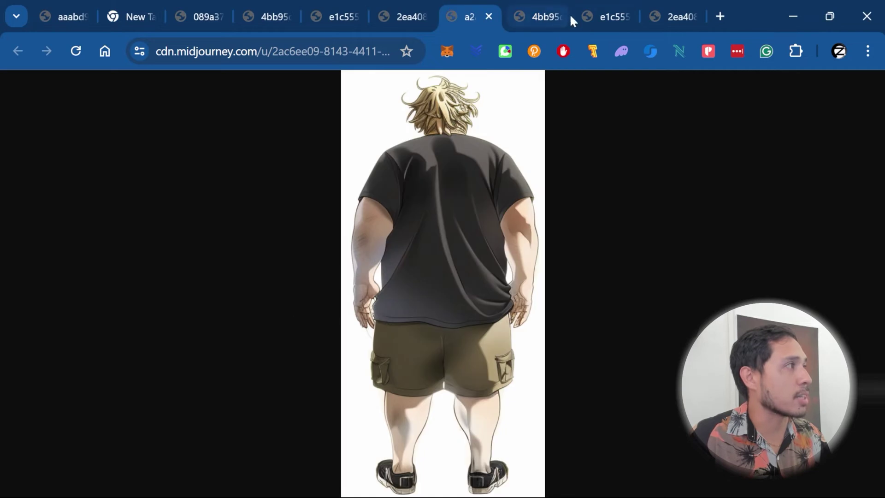
pyautogui.click(609, 16)
pyautogui.click(668, 18)
pyautogui.click(405, 18)
pyautogui.click(305, 18)
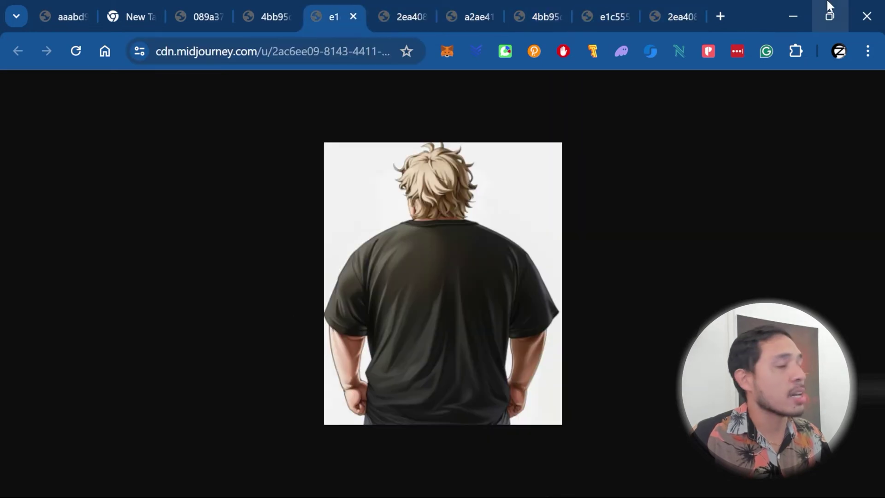
# Return to Discord and view the side-view grid of the levitating 45yo man at enlarged size.
pyautogui.moveTo(829, 3)
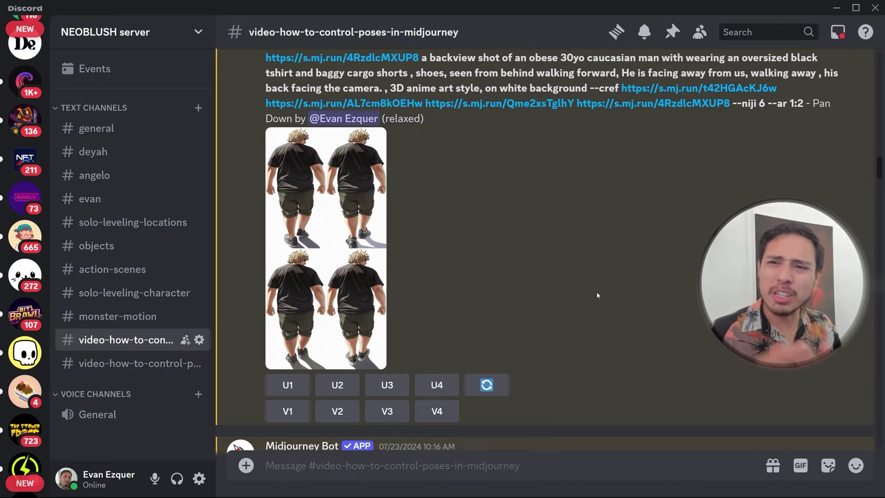
pyautogui.scroll(-6, 464, 259)
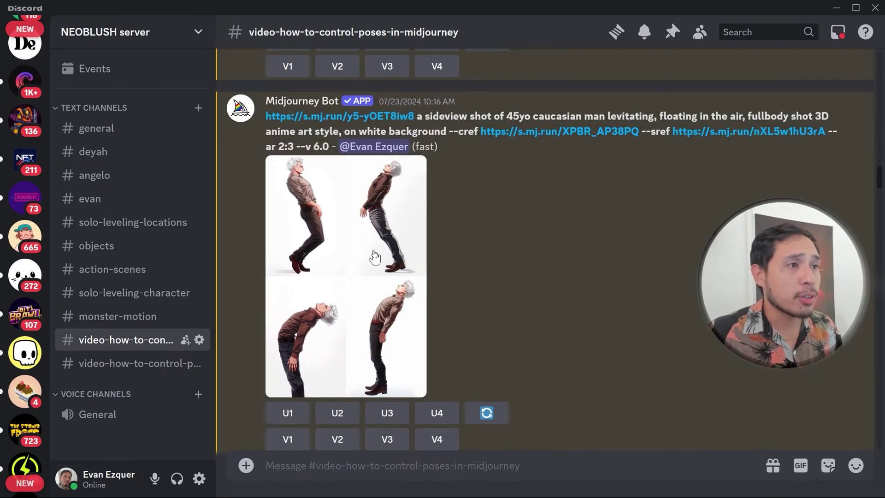
pyautogui.click(404, 231)
pyautogui.click(579, 289)
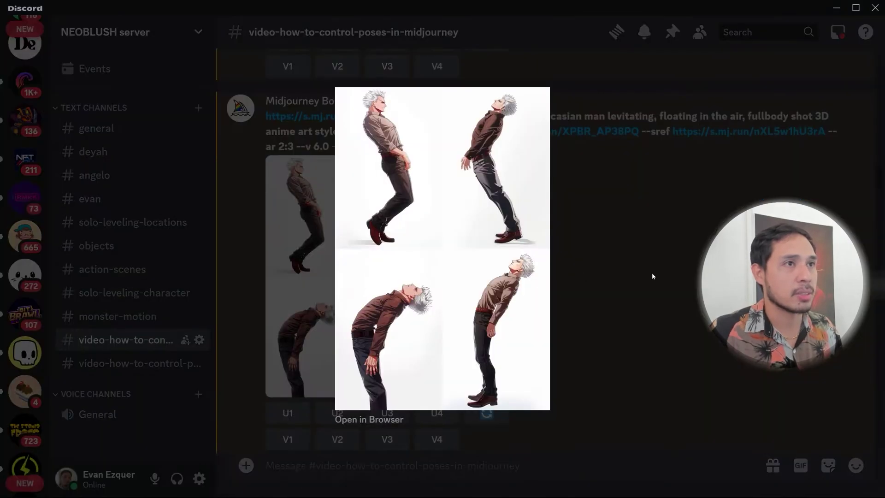
pyautogui.click(651, 272)
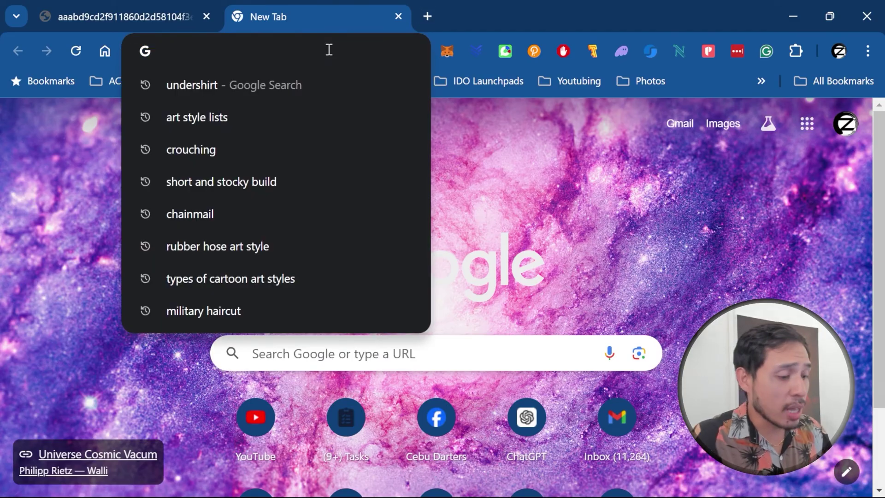
# Switch to the browser and search for "google images" in a new tab.
pyautogui.write('go')
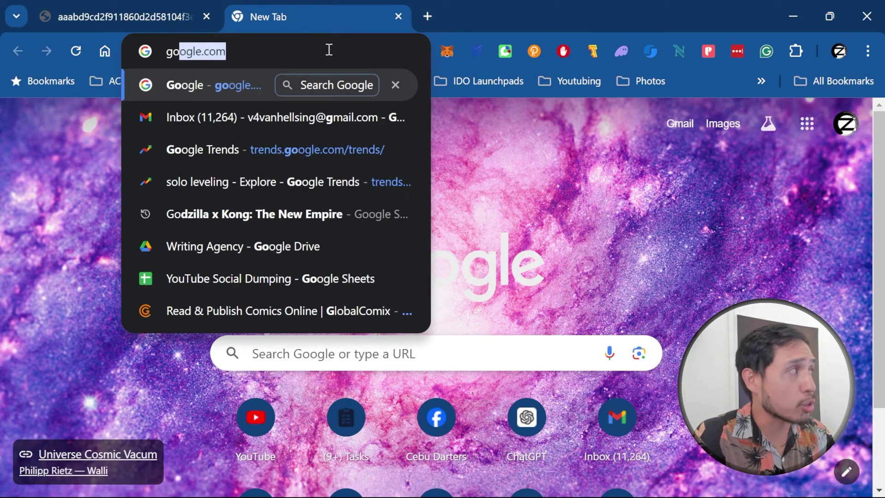
pyautogui.write('ogle images')
pyautogui.press('Return')
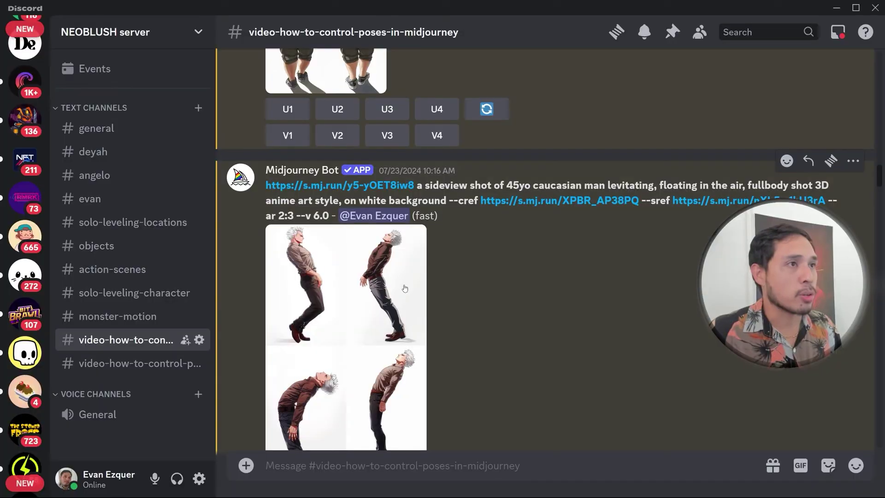
# Go back to the levitating man's post in Discord and examine its enlarged grid and its prompt with --cref and --sref.
pyautogui.click(404, 288)
pyautogui.click(593, 272)
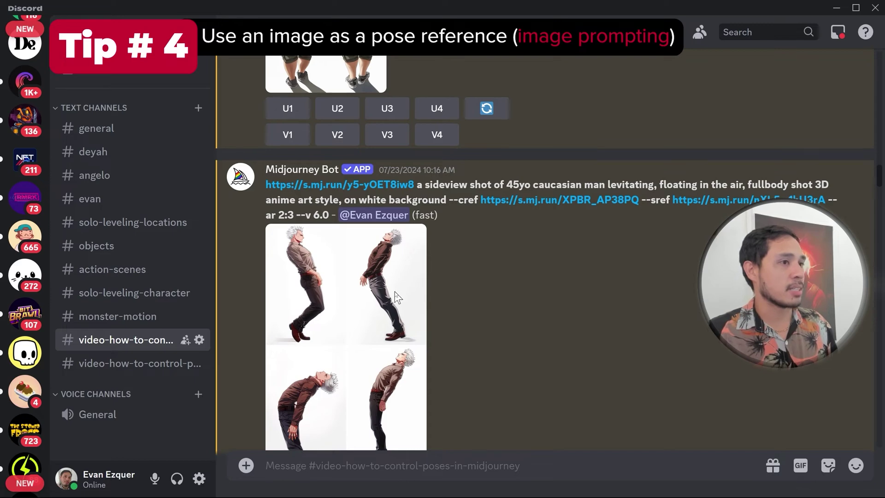
pyautogui.scroll(-5, 394, 291)
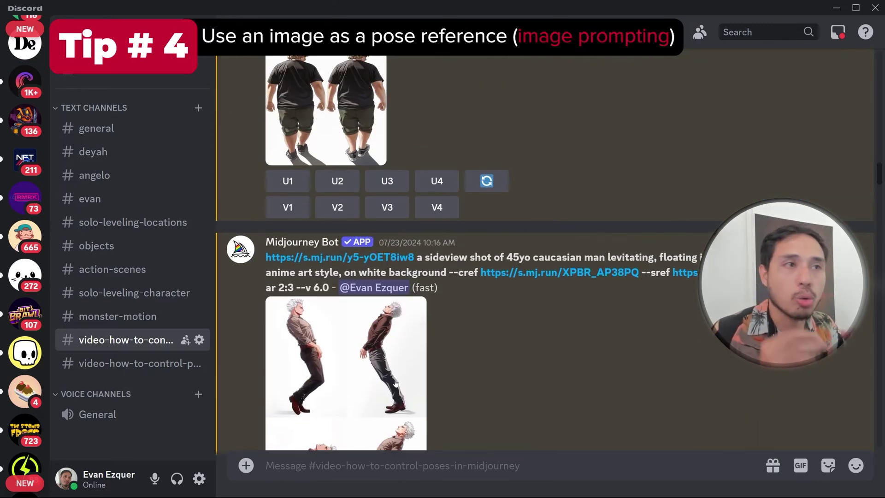
pyautogui.scroll(-6, 399, 378)
pyautogui.scroll(4, 400, 381)
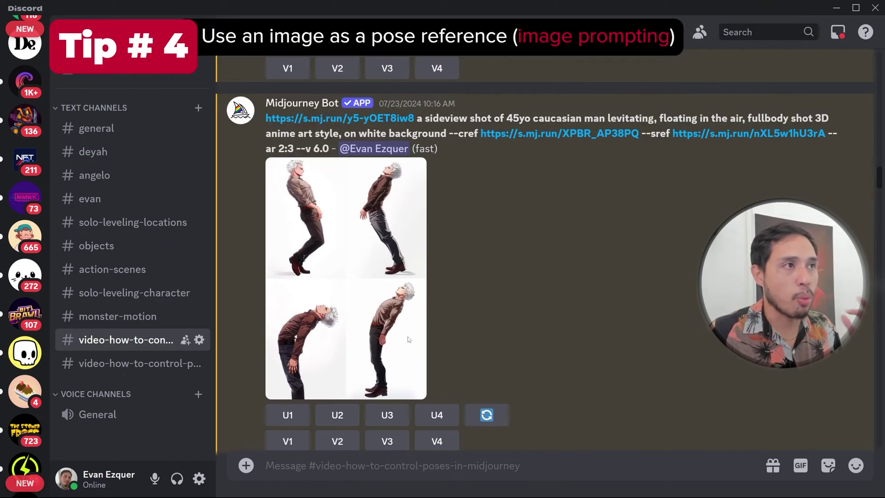
pyautogui.scroll(3, 408, 327)
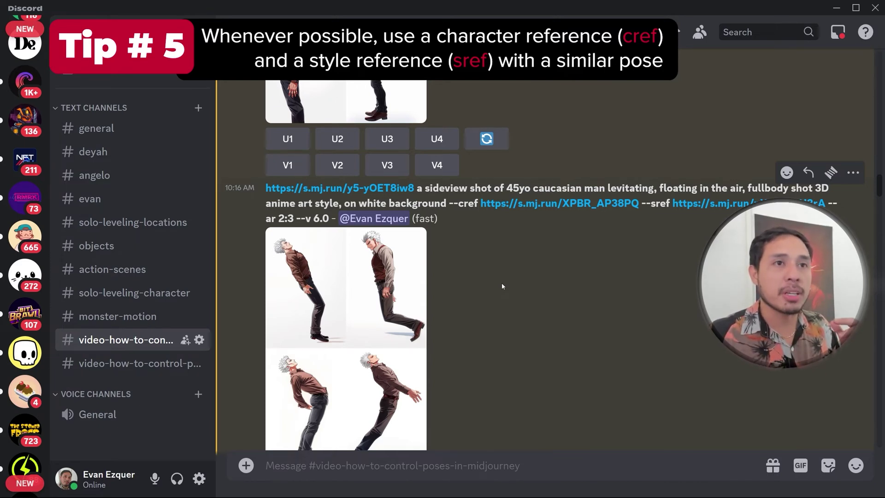
# Find the prompt for the scrawny 23yo latino guy and highlight its words "running fast, sprinting".
pyautogui.scroll(-20, 501, 284)
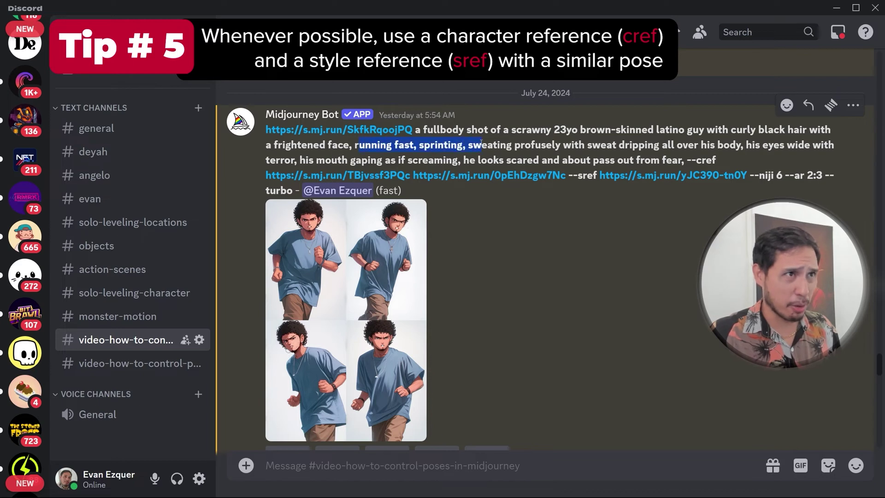
pyautogui.click(371, 147)
pyautogui.doubleClick(440, 146)
pyautogui.click(512, 201)
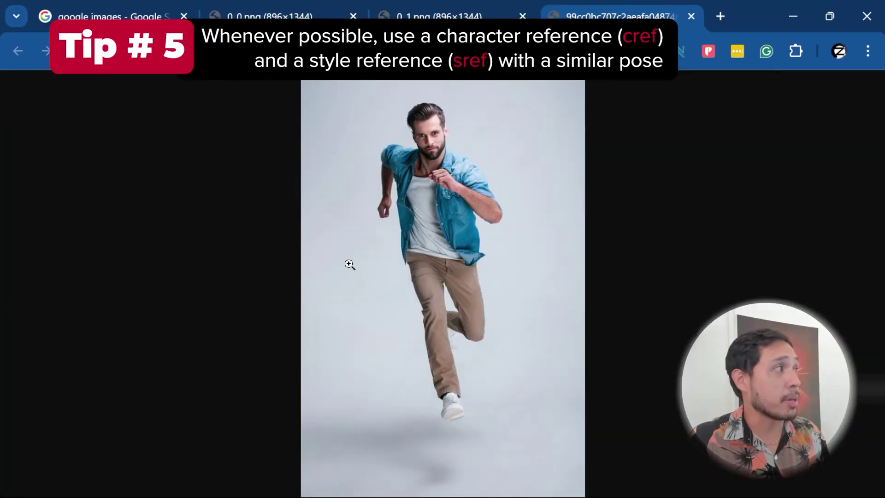
# Check the sprinting prompt's pose and --sref reference images, and compare them with its enlarged grid.
pyautogui.click(349, 263)
pyautogui.click(433, 184)
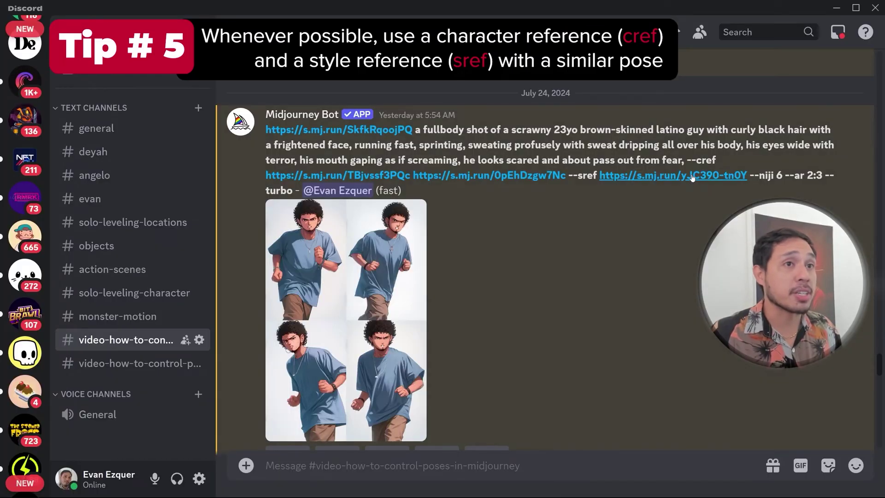
pyautogui.click(693, 176)
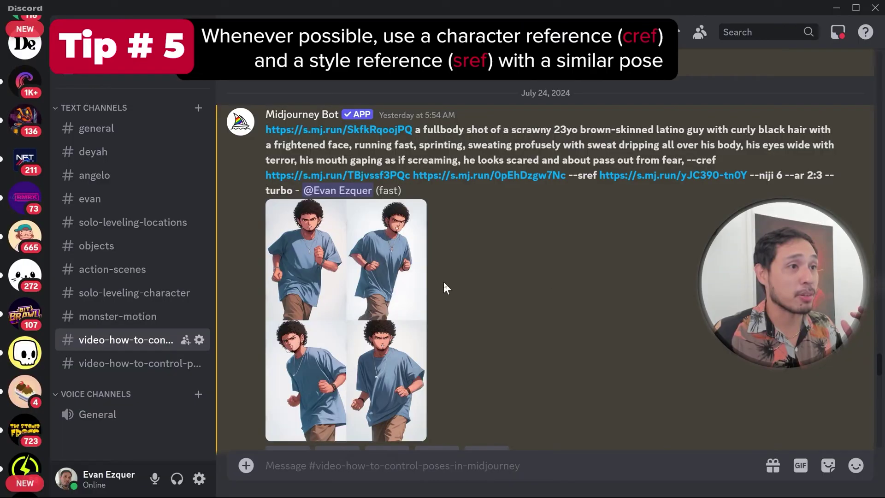
pyautogui.click(386, 292)
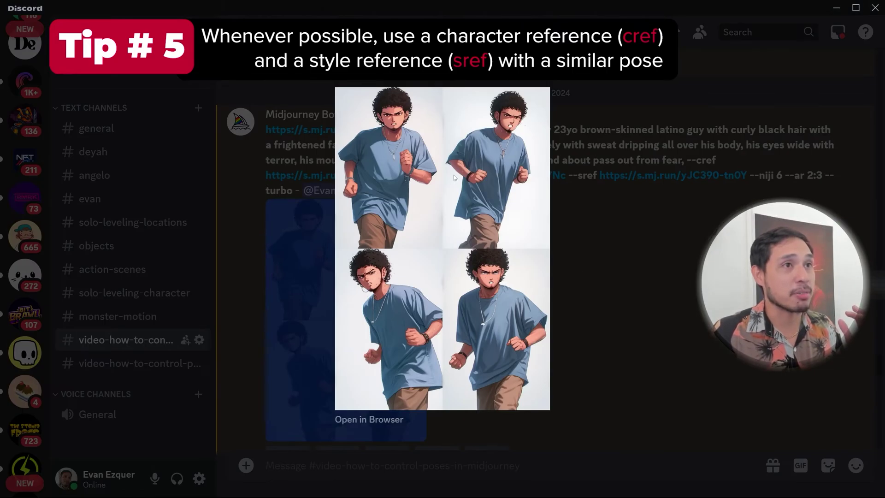
pyautogui.click(611, 184)
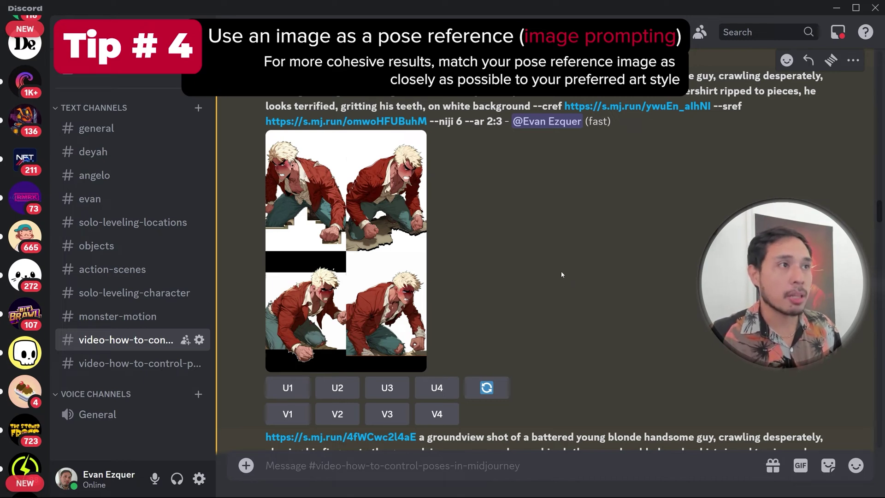
# Find the groundview prompt of the crawling blonde guy and compare its --cref and --sref images with the enlarged grid.
pyautogui.scroll(-5, 304, 253)
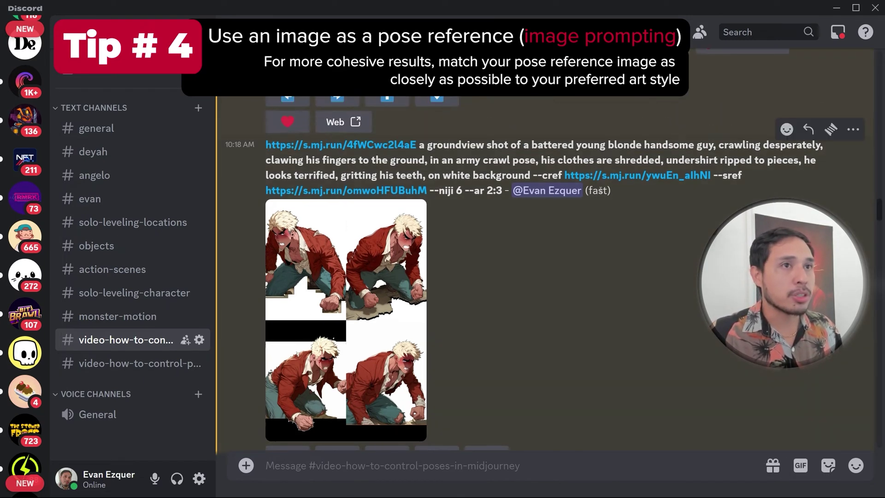
pyautogui.click(599, 180)
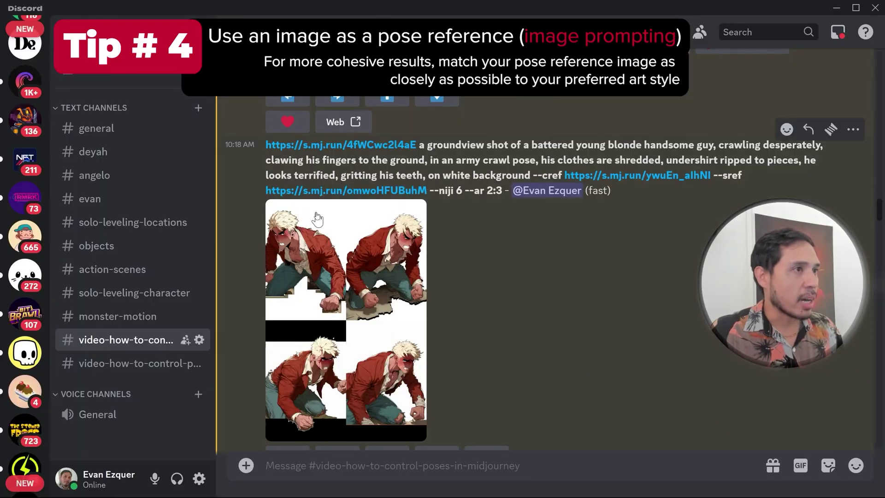
pyautogui.click(359, 217)
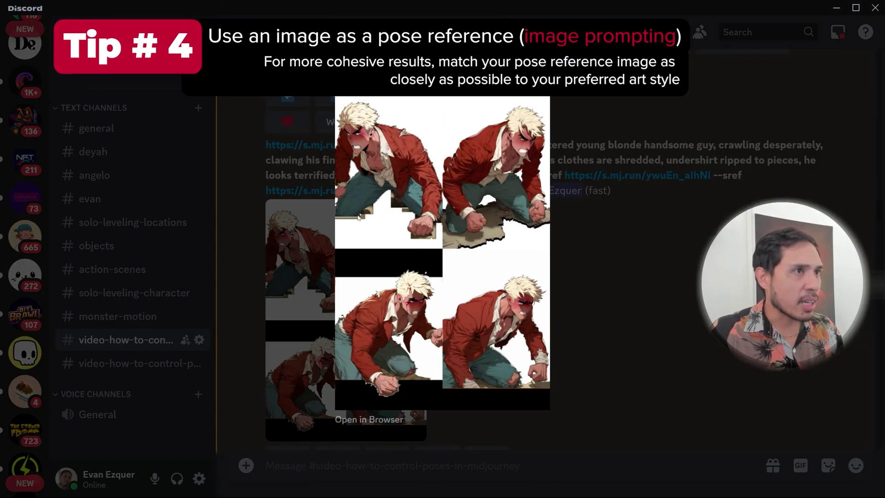
pyautogui.press('Escape')
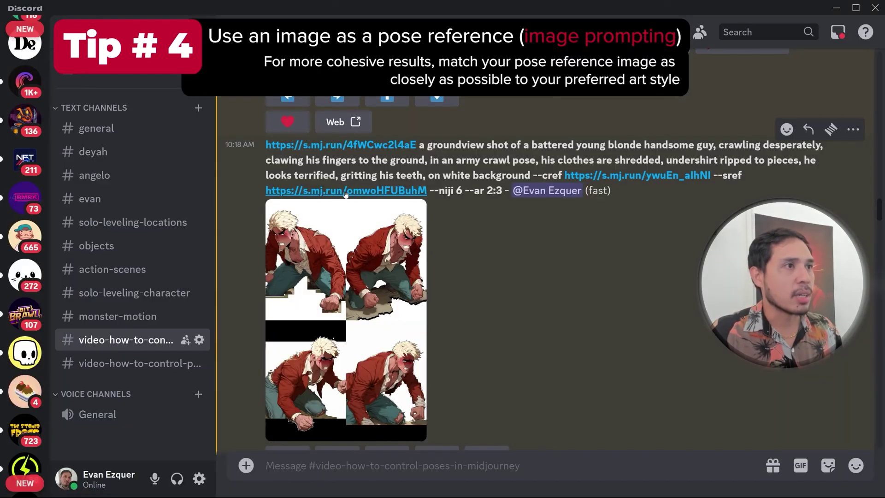
pyautogui.click(321, 198)
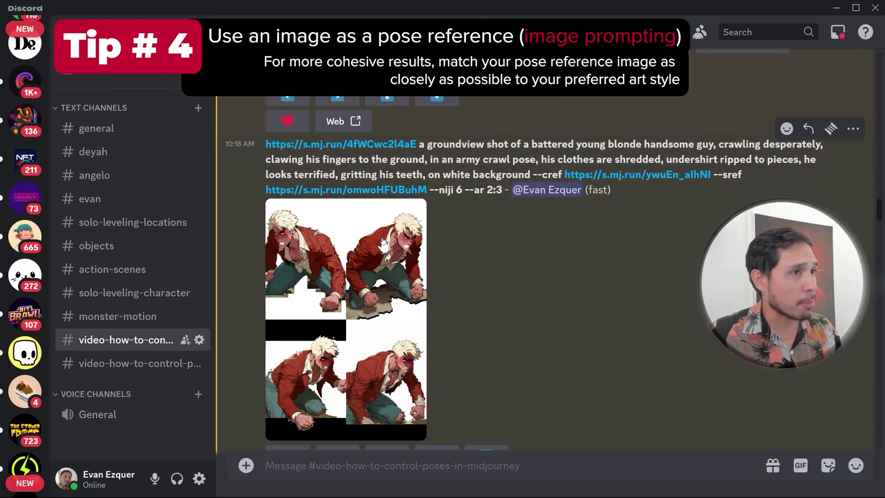
pyautogui.click(377, 259)
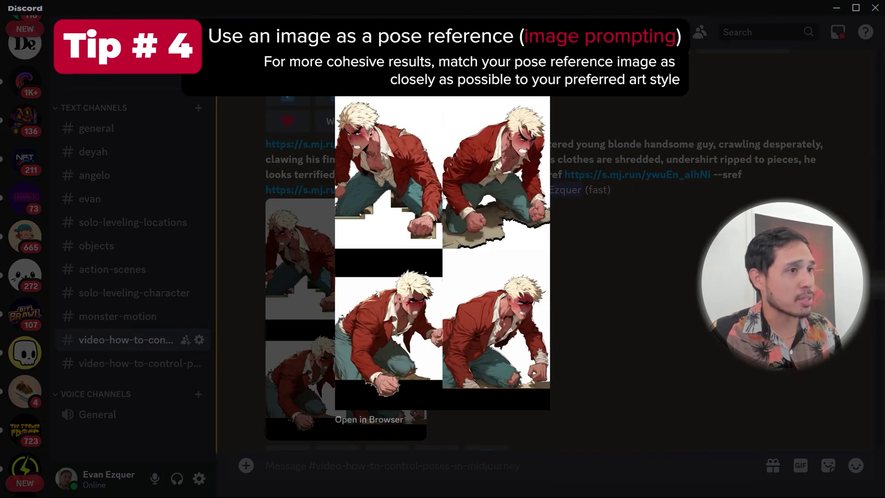
pyautogui.click(458, 334)
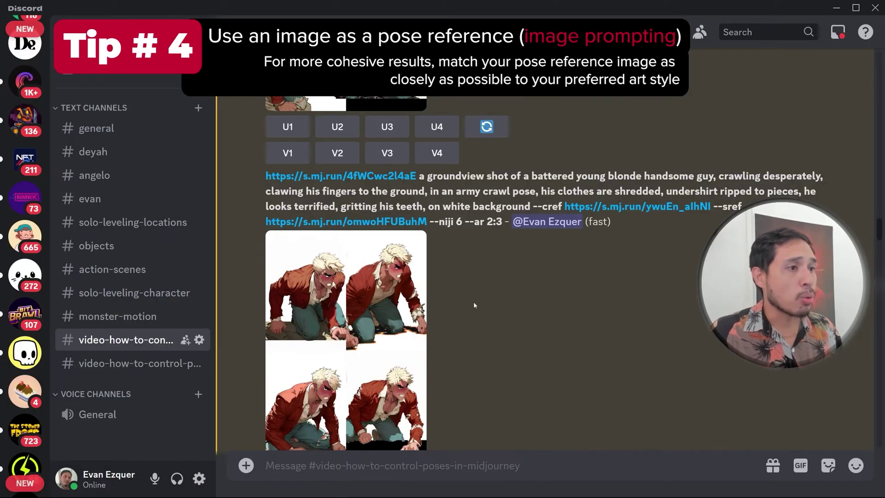
# View the crawling-man grid posted below the message "from here on, it starts to resemble my character".
pyautogui.scroll(5, 477, 287)
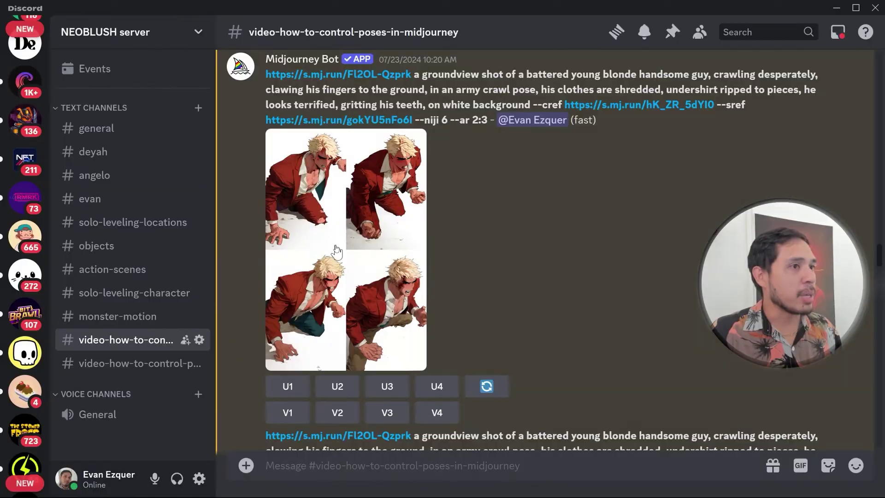
pyautogui.click(338, 250)
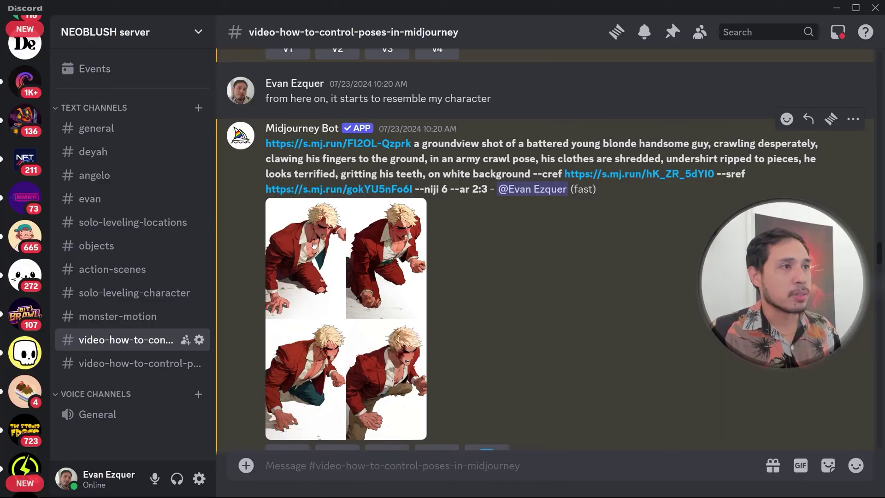
pyautogui.click(287, 230)
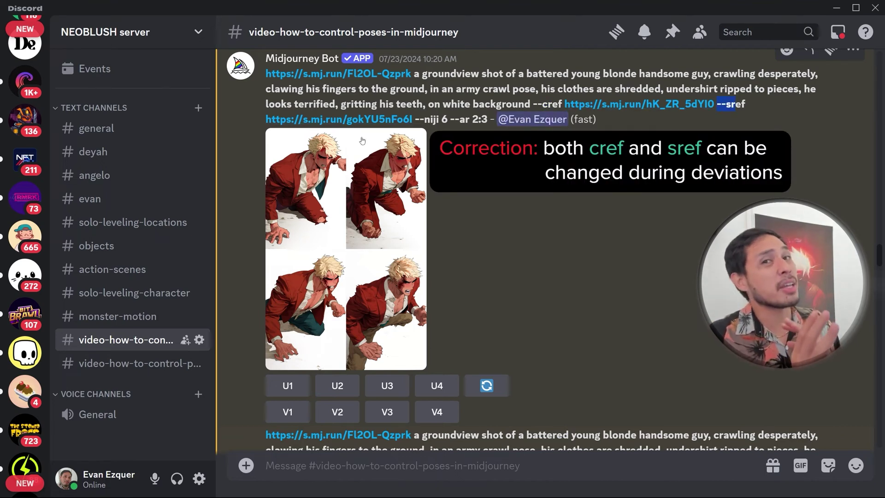
# Inspect the Variations (Strong) grid of the crawling man at enlarged size for cut-off body parts.
pyautogui.scroll(-5, 458, 374)
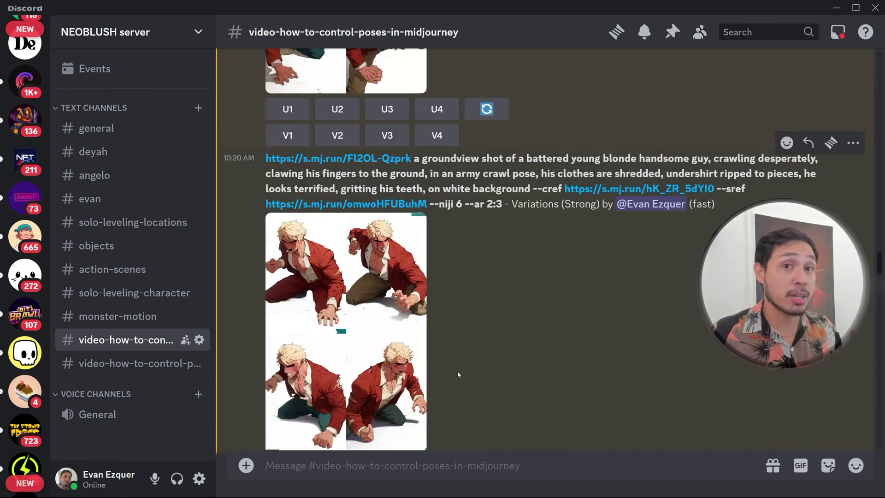
pyautogui.scroll(-1, 497, 271)
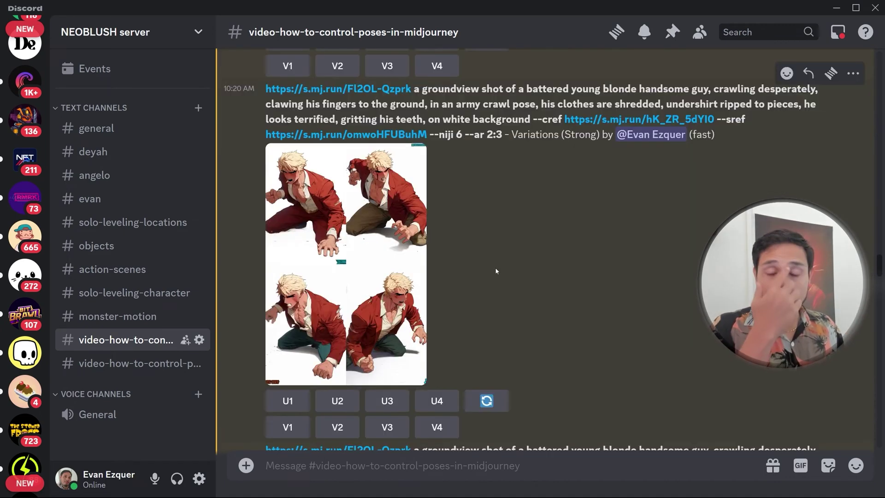
pyautogui.scroll(-1, 495, 271)
pyautogui.click(345, 207)
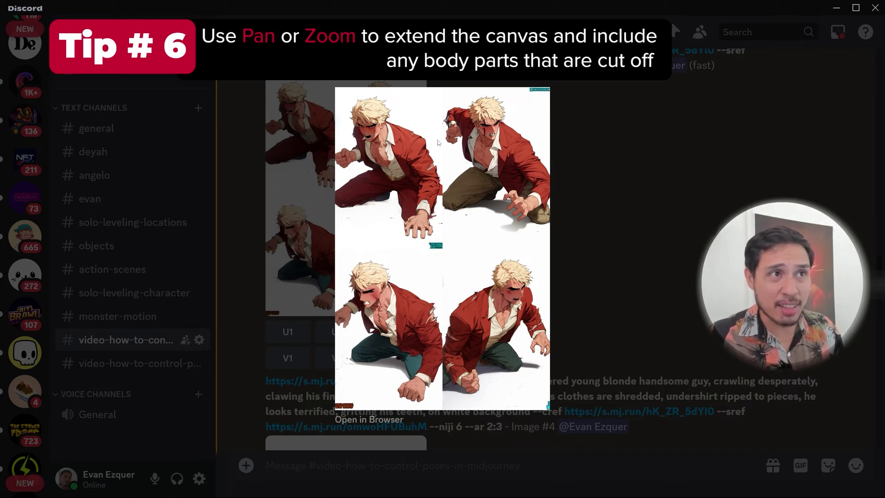
pyautogui.press('Escape')
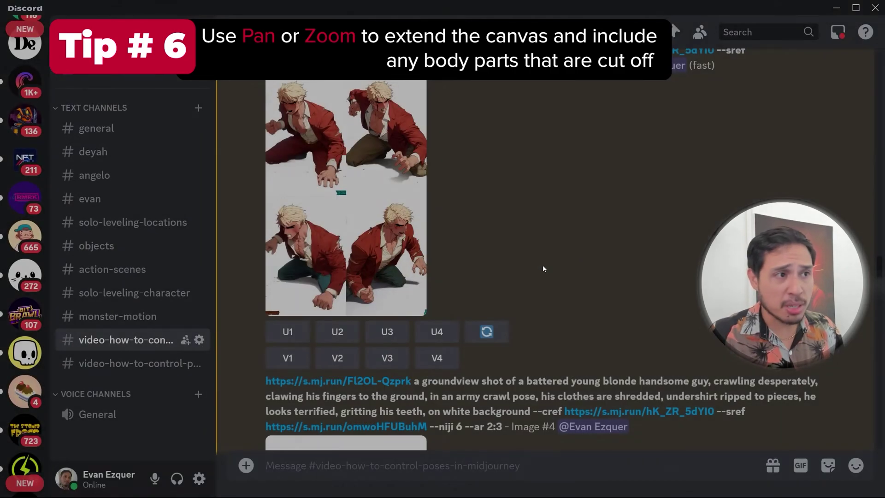
pyautogui.scroll(-5, 497, 270)
pyautogui.scroll(5, 498, 270)
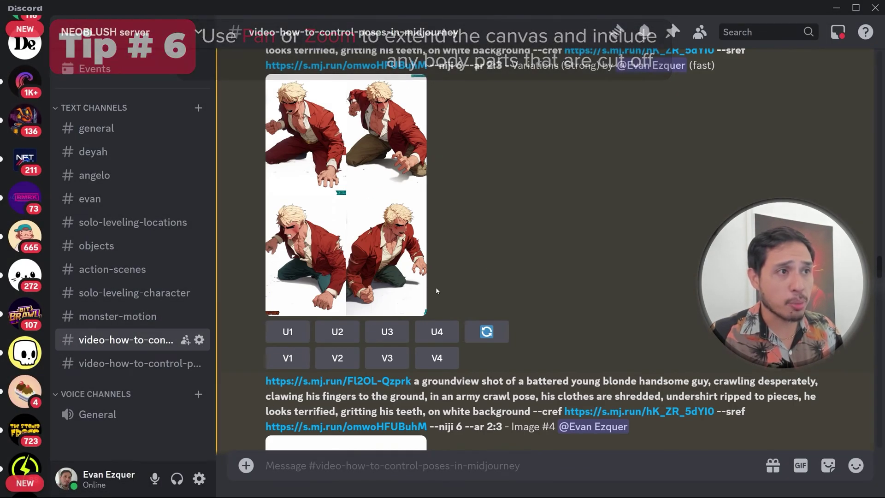
pyautogui.click(417, 304)
pyautogui.press('Escape')
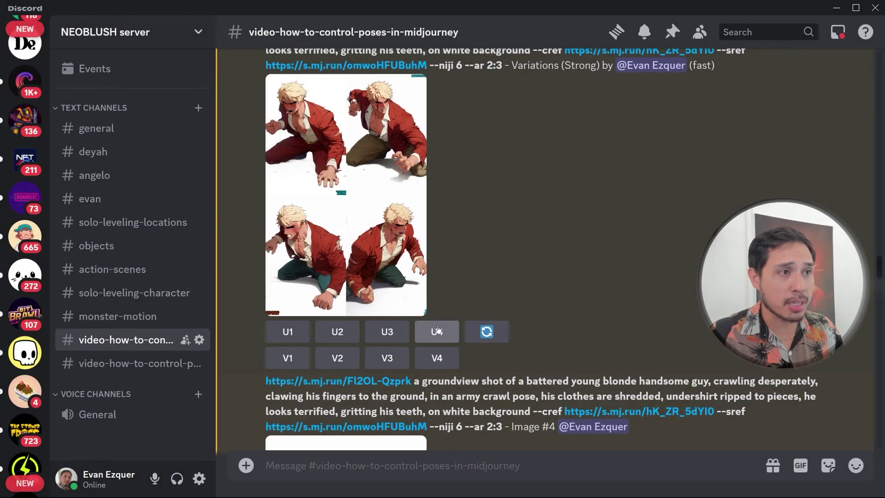
# Examine the upscaled Image #4 of the crawling man at enlarged size, along with its zoom and pan options.
pyautogui.scroll(-6, 421, 323)
pyautogui.click(415, 323)
pyautogui.press('Escape')
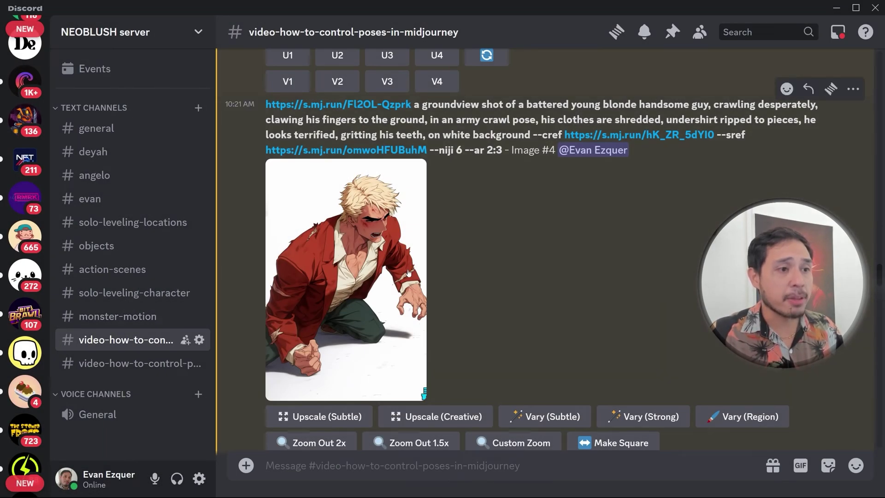
pyautogui.scroll(-3, 408, 273)
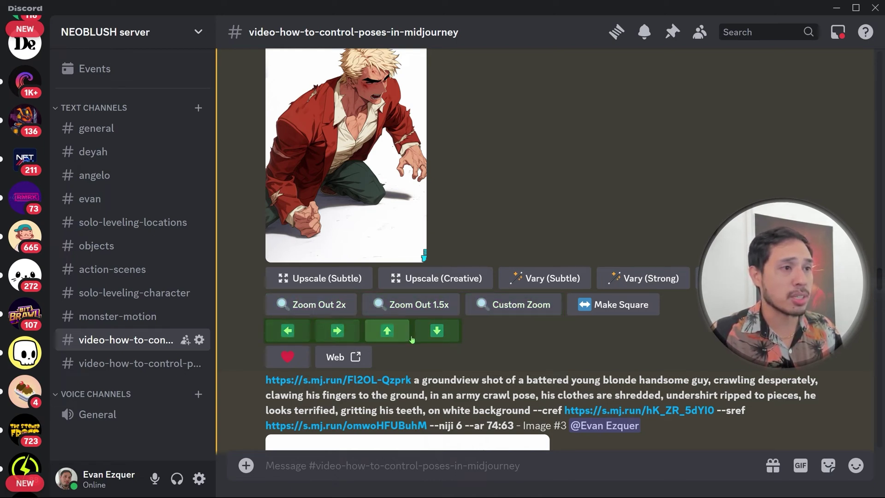
pyautogui.click(345, 184)
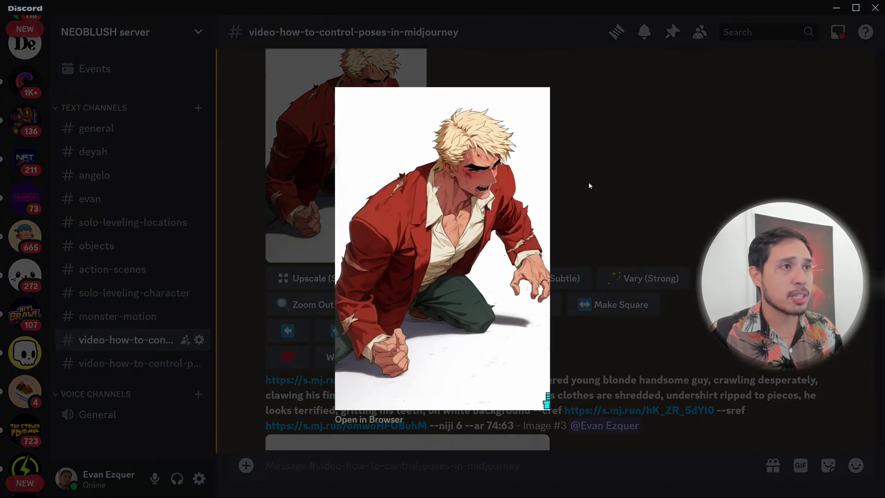
# Compare the cut-off --ar 2:3 Image #4 of the crawling man and its pan and zoom options with the extended --ar 74:63 Image #3.
pyautogui.click(589, 184)
pyautogui.scroll(-3, 525, 217)
pyautogui.scroll(1, 525, 217)
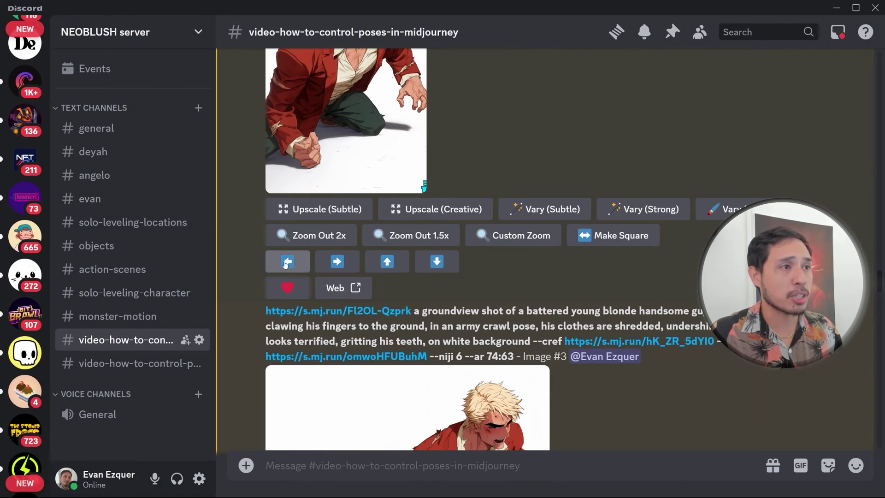
pyautogui.scroll(6, 352, 237)
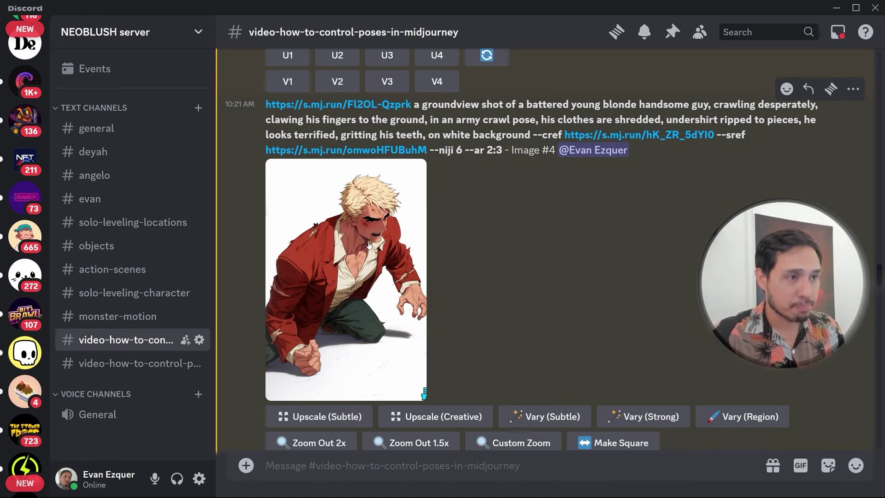
pyautogui.scroll(5, 368, 244)
pyautogui.click(455, 279)
pyautogui.press('Escape')
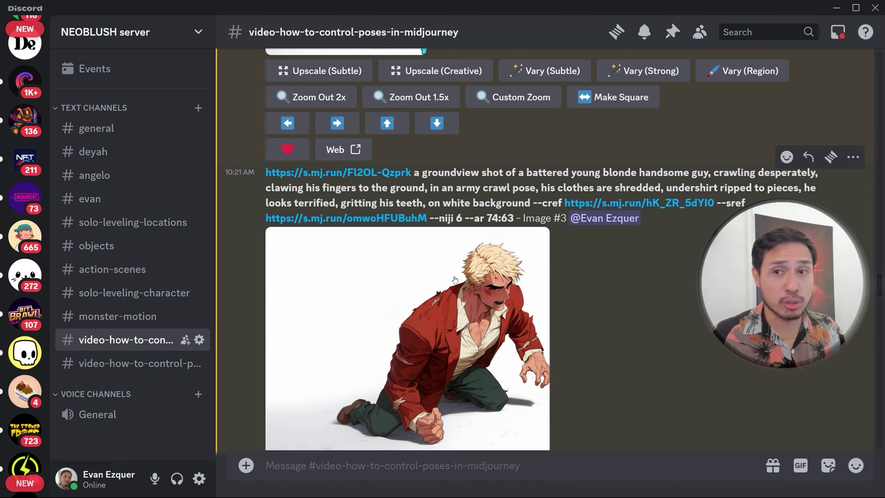
pyautogui.scroll(7, 429, 276)
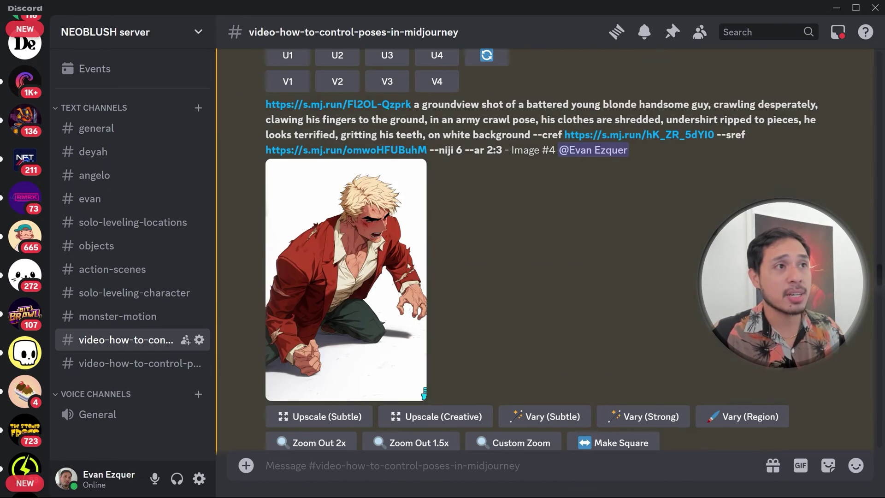
pyautogui.scroll(-4, 450, 280)
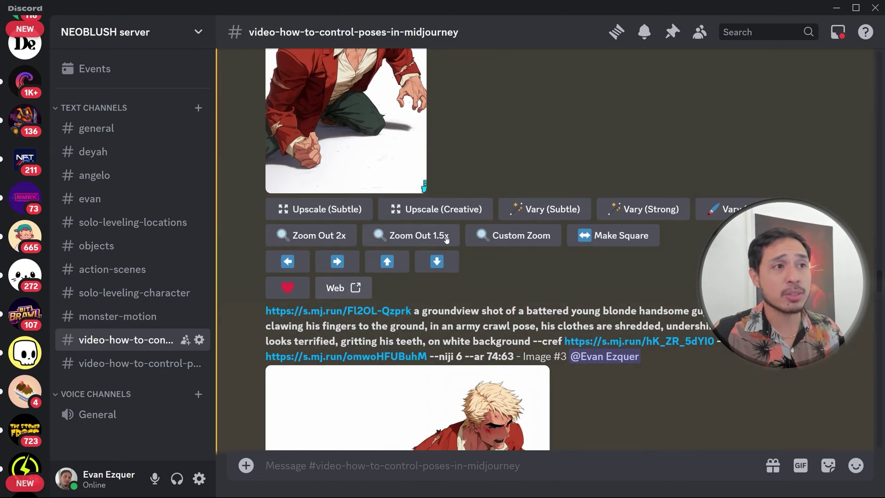
pyautogui.scroll(-4, 306, 270)
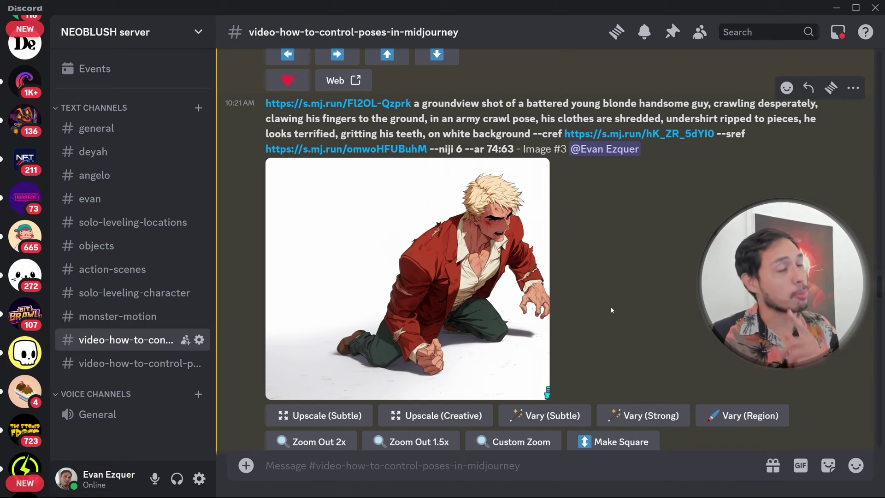
# Find the Leonardo DiCaprio spit-take prompt and review its full wording, with --cref and --sref but no pose image, against its grid.
pyautogui.scroll(-10, 610, 308)
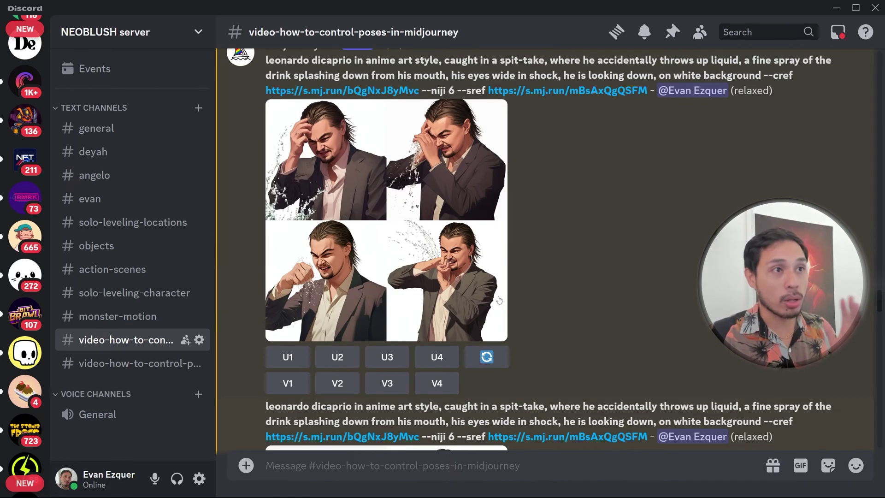
pyautogui.scroll(2, 499, 301)
pyautogui.moveTo(326, 144); pyautogui.dragTo(598, 180)
pyautogui.click(264, 132)
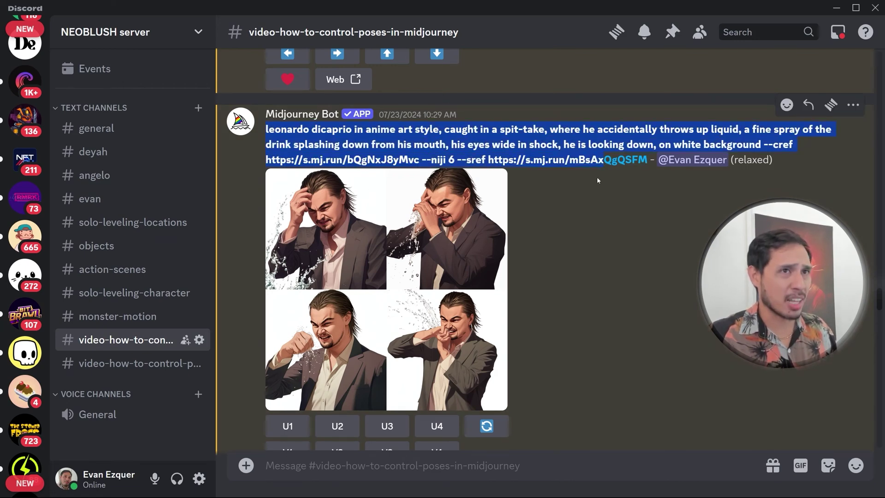
pyautogui.scroll(2, 510, 277)
pyautogui.click(511, 297)
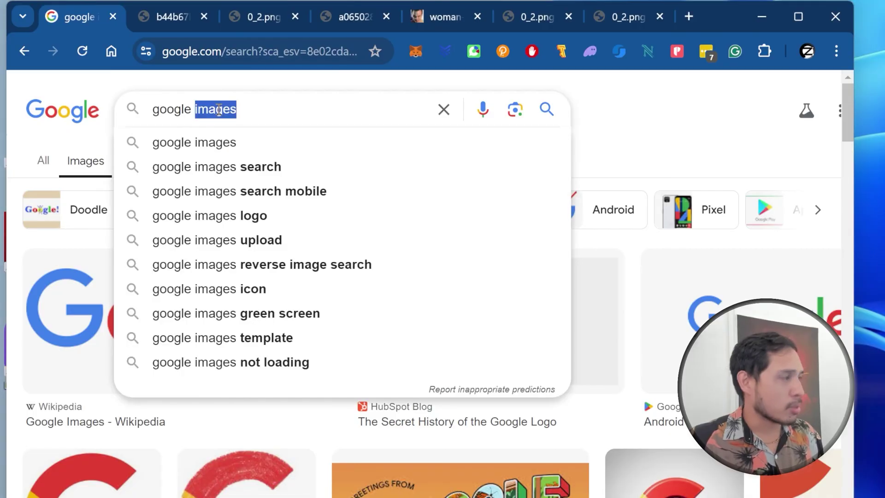
# Switch to the browser, search Google Images for "spit take" and preview several results as possible pose references.
pyautogui.tripleClick(219, 110)
pyautogui.write('s')
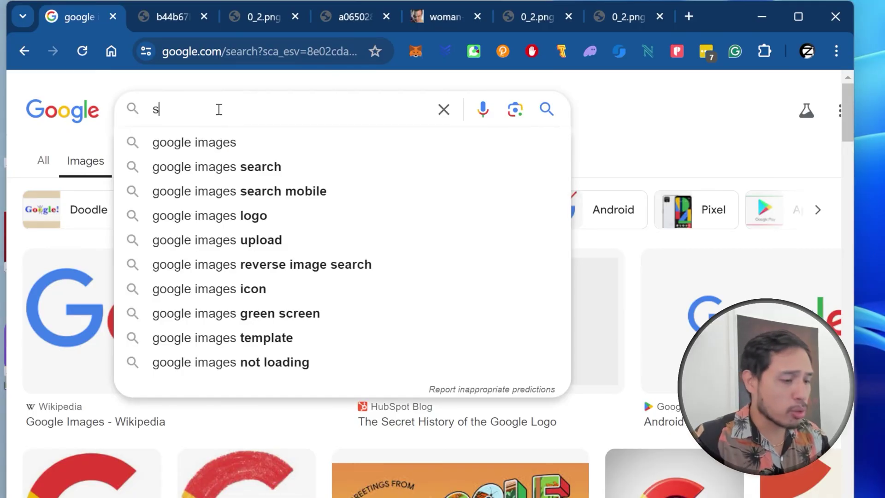
pyautogui.write('pit take')
pyautogui.press('Return')
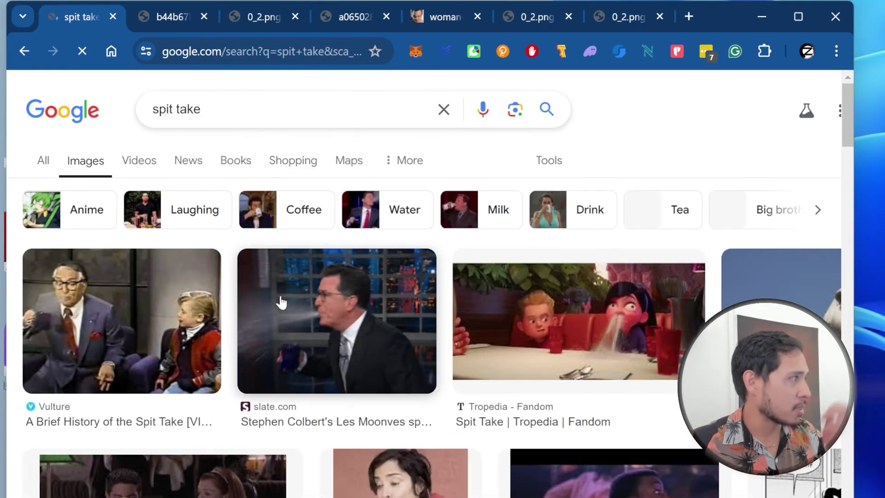
pyautogui.click(351, 360)
pyautogui.scroll(-5, 339, 348)
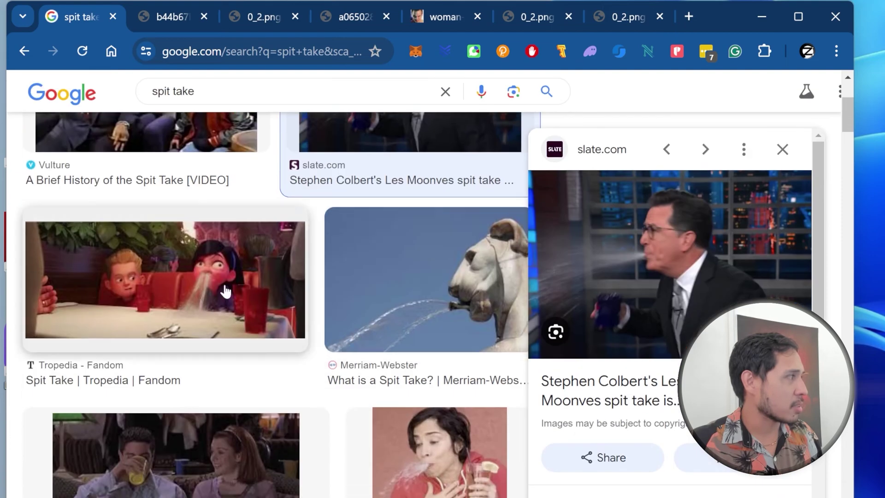
pyautogui.click(226, 291)
pyautogui.scroll(-5, 251, 454)
pyautogui.click(423, 252)
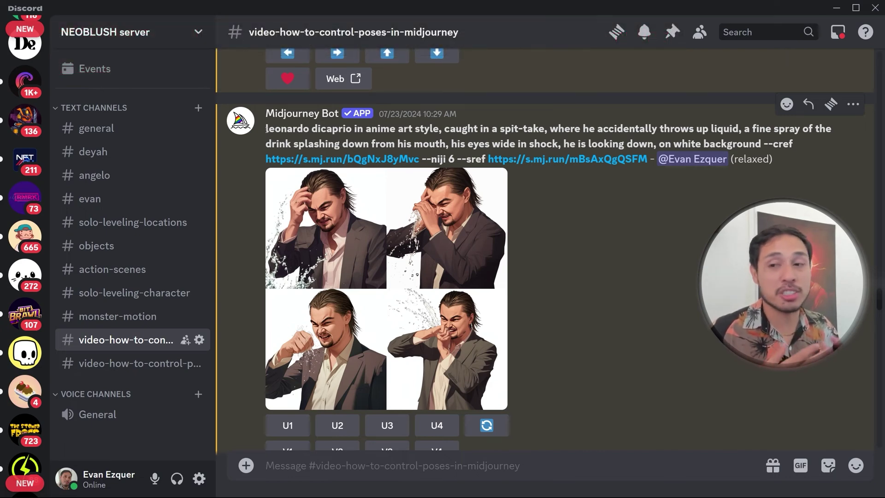
# Back in Discord, examine the DiCaprio spit-take grids generated with a pose image at the start of the prompt, enlarging the 10:30 AM grid.
pyautogui.scroll(-15, 266, 130)
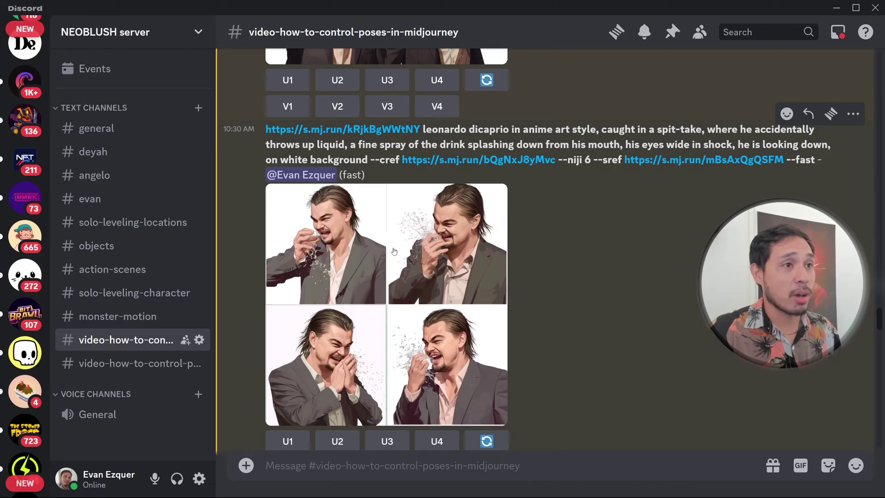
pyautogui.click(394, 252)
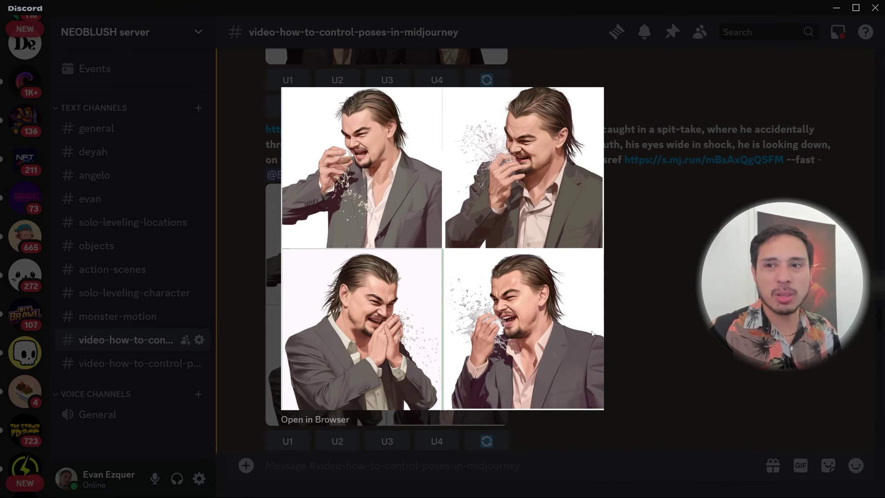
pyautogui.press('Escape')
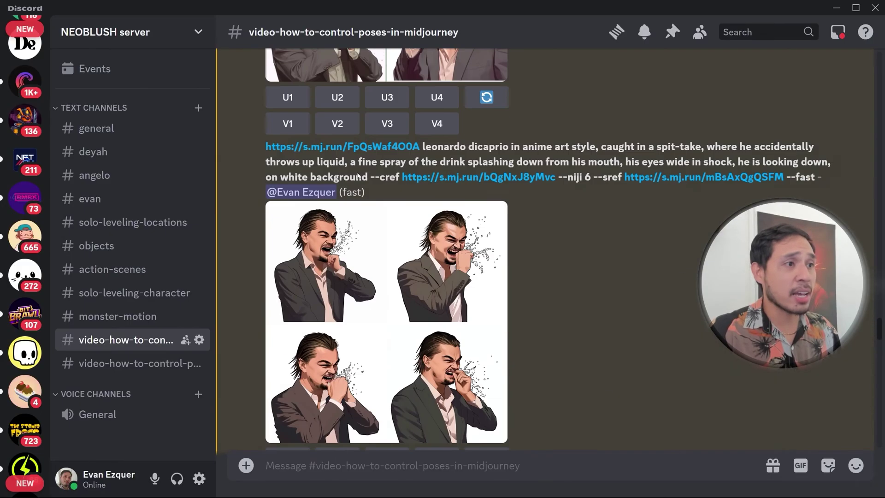
pyautogui.scroll(-3, 374, 157)
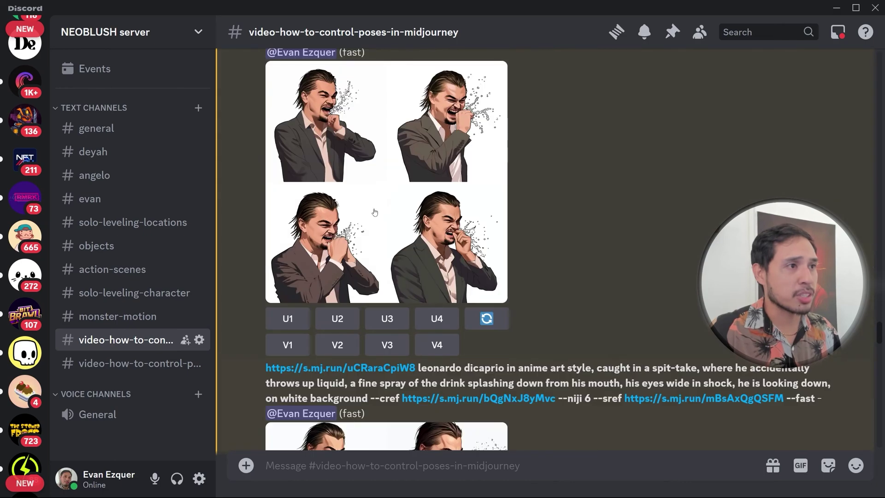
pyautogui.click(441, 130)
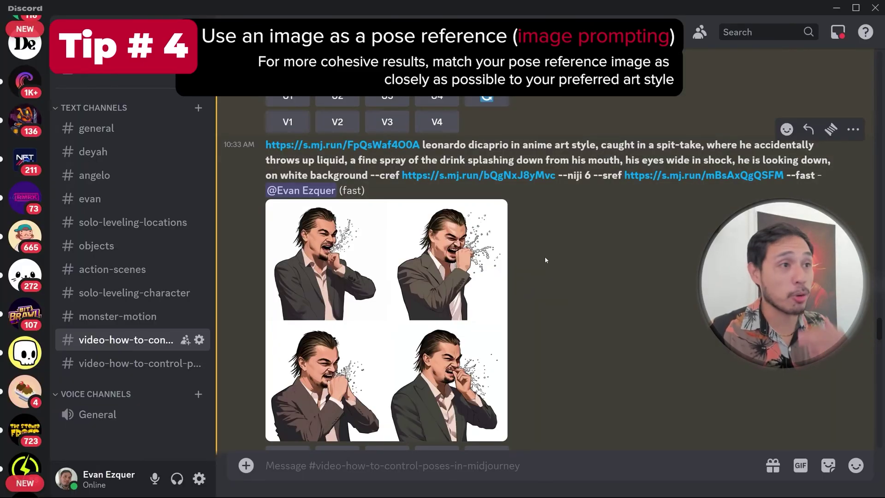
# Compare the 10:33 AM spit-take grid with the earlier grids and the upscaled Image #2.
pyautogui.scroll(10, 544, 263)
pyautogui.scroll(-10, 542, 268)
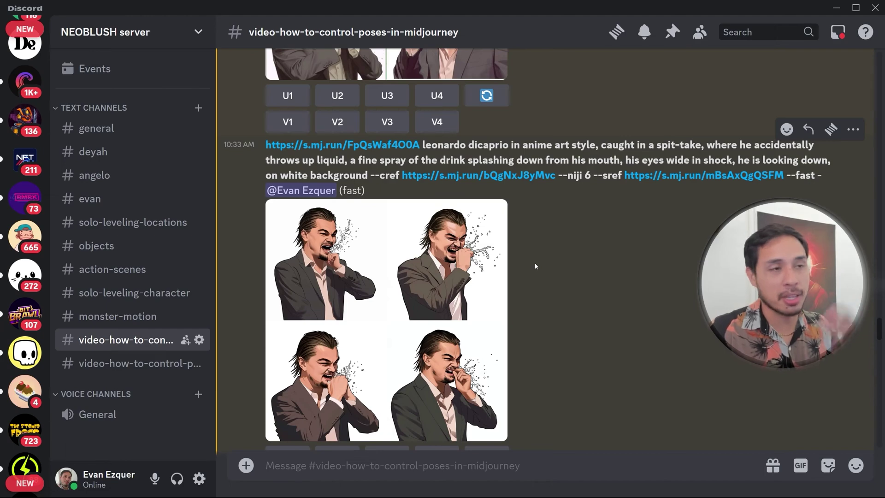
pyautogui.scroll(-5, 535, 266)
pyautogui.scroll(7, 535, 266)
pyautogui.scroll(-15, 507, 286)
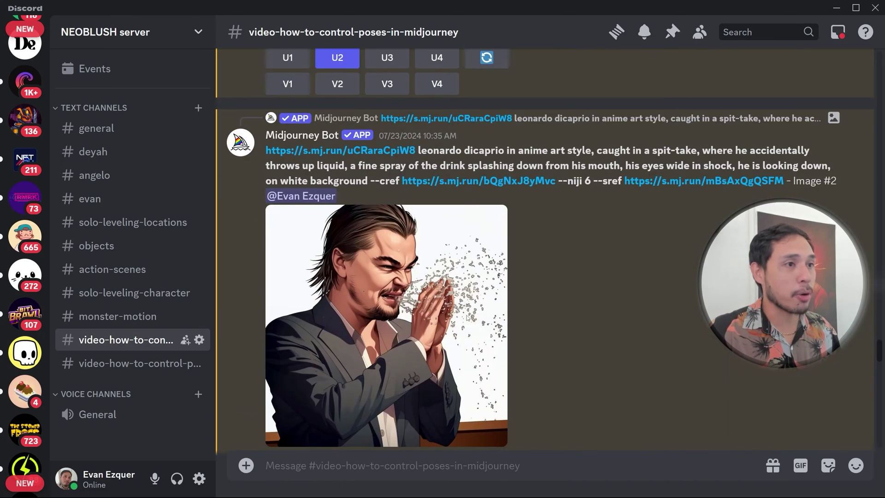
# Inspect the 10:34 AM spit-take grid at enlarged size for how well the pose and art style match.
pyautogui.scroll(9, 467, 317)
pyautogui.scroll(-2, 461, 317)
pyautogui.click(372, 219)
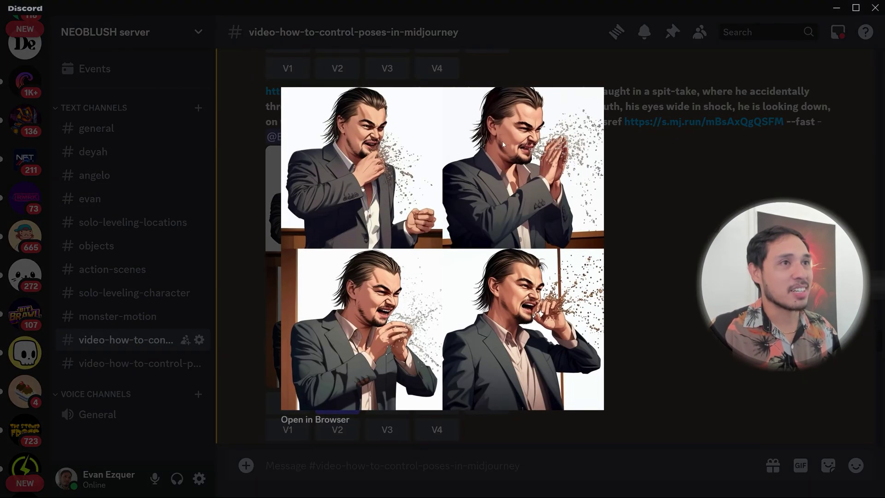
pyautogui.press('Escape')
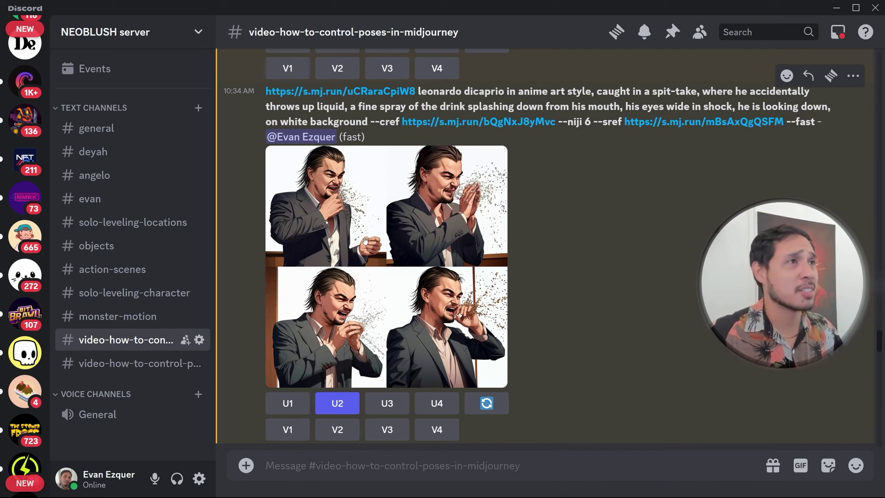
# Find the fullbody throwing-pose prompt with one pose image and --ar 1:2, and inspect its grid at enlarged size for cut-off limbs.
pyautogui.scroll(-8, 594, 276)
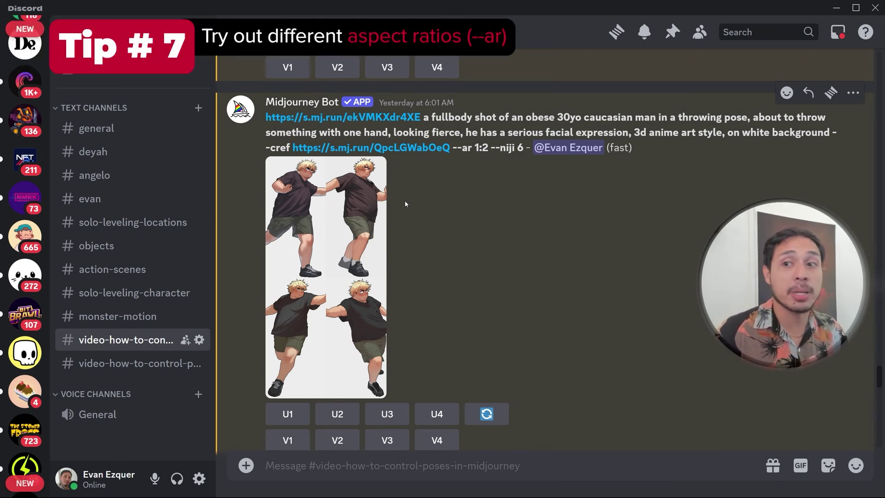
pyautogui.scroll(3, 396, 202)
pyautogui.scroll(-2, 368, 197)
pyautogui.scroll(1, 350, 194)
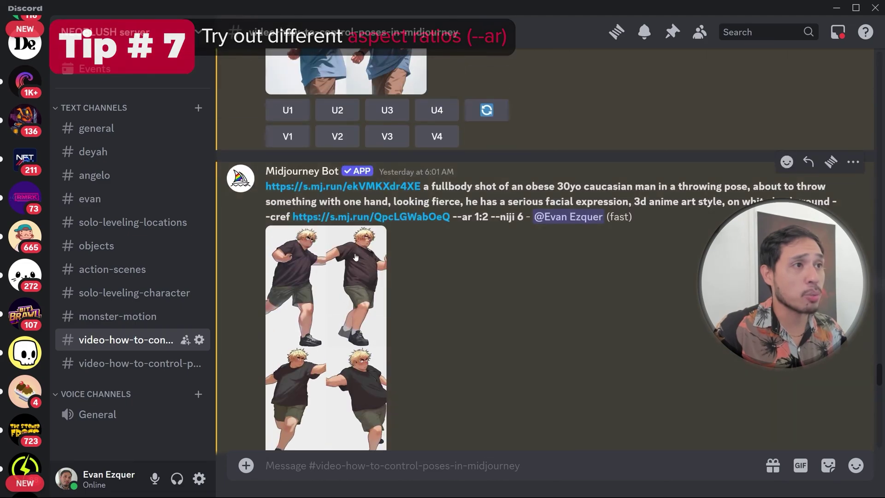
pyautogui.click(340, 191)
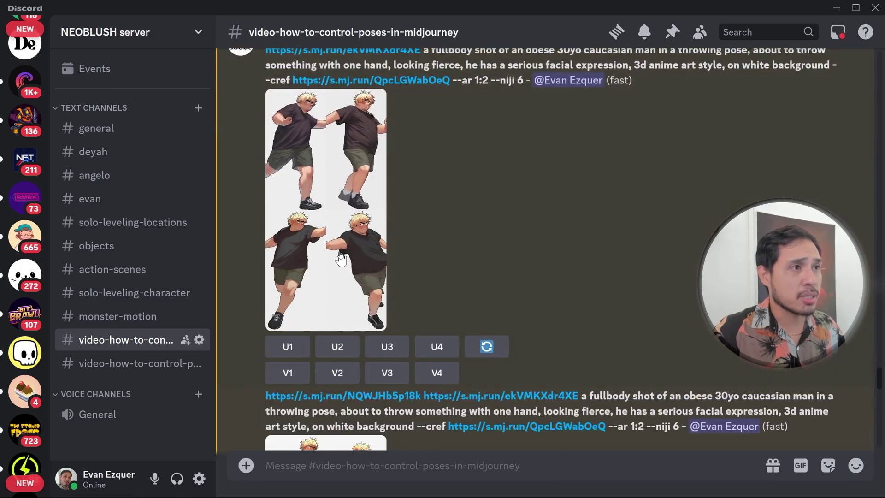
pyautogui.click(340, 257)
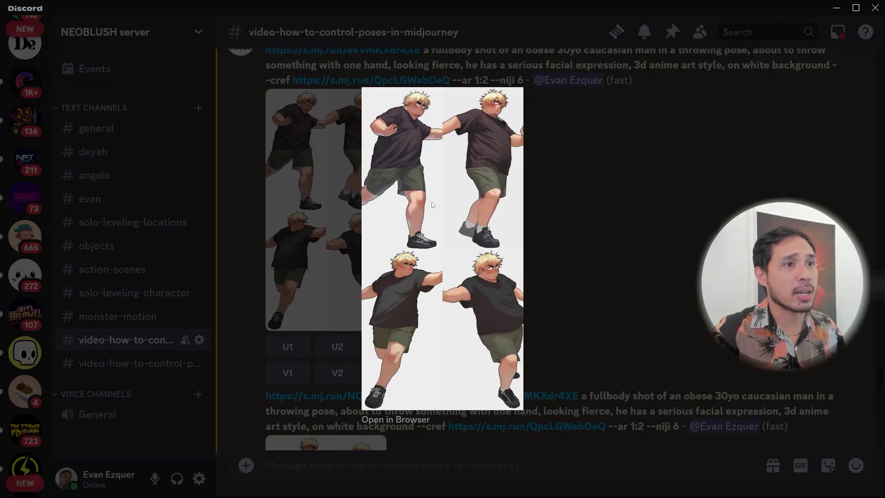
pyautogui.click(624, 162)
# Open the first pose image of the two-image throwing prompt in the browser and compare it with that prompt's enlarged --ar 1:2 grid.
pyautogui.scroll(-5, 424, 239)
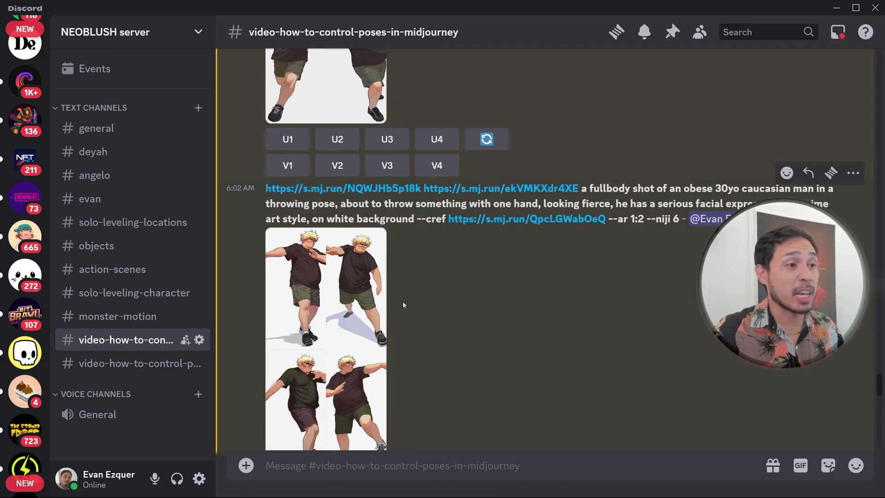
pyautogui.scroll(5, 425, 289)
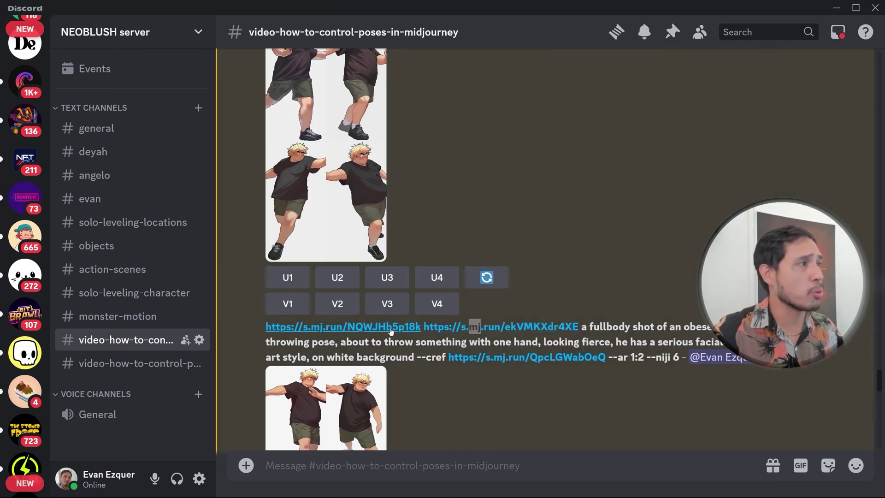
pyautogui.click(343, 328)
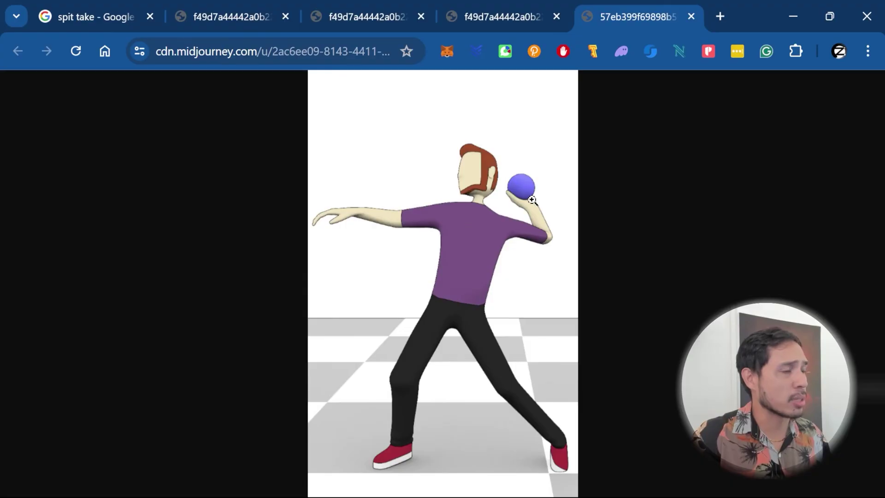
pyautogui.click(519, 20)
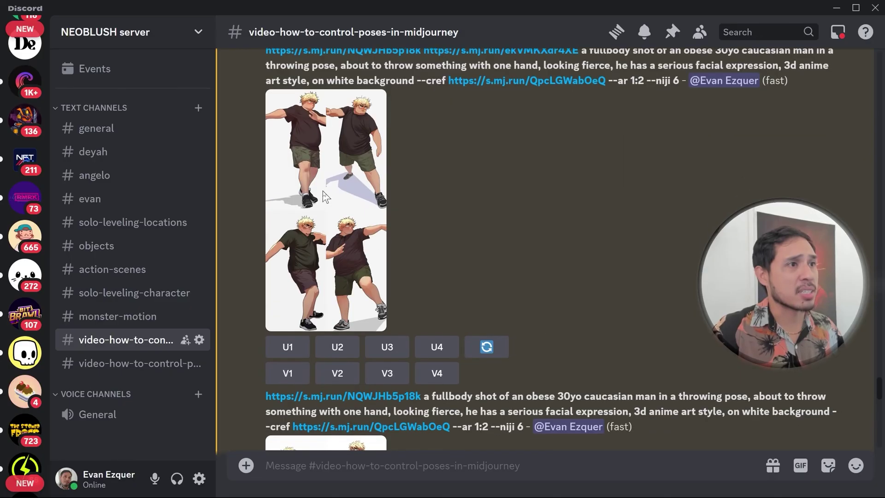
pyautogui.click(324, 196)
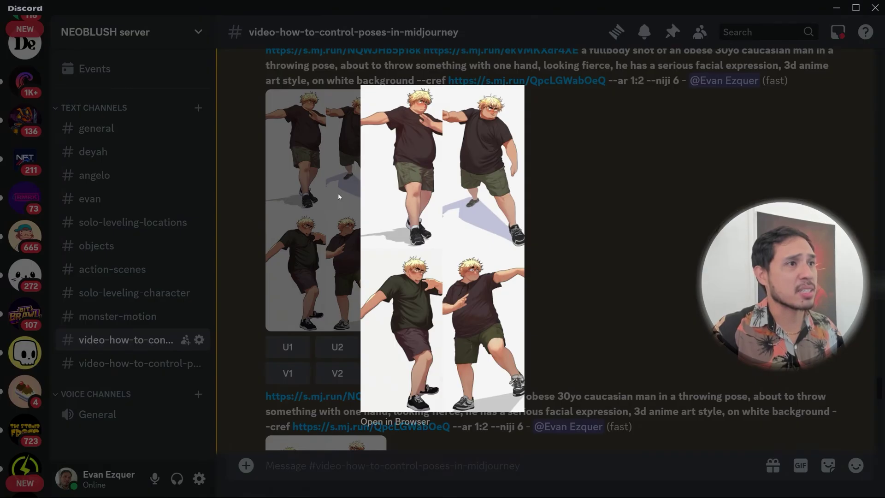
pyautogui.click(565, 174)
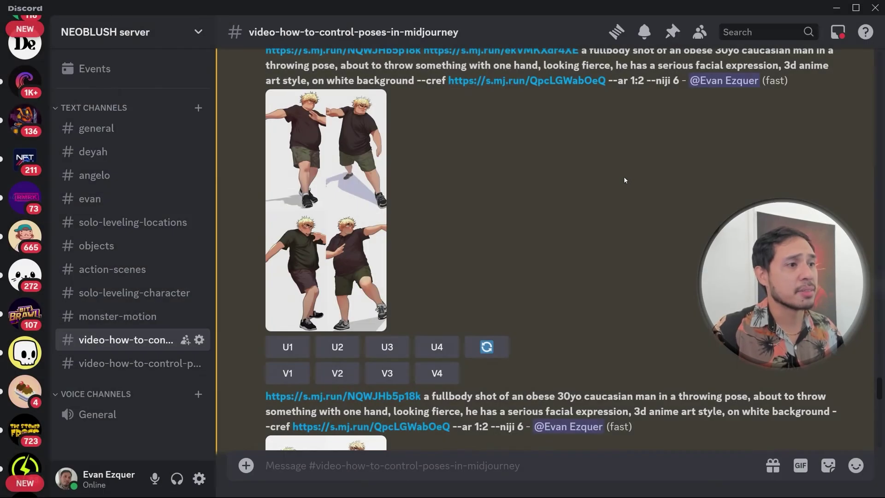
# Compare the throwing-pose grid made with --ar 1:2 against the one made without an aspect ratio parameter, highlighting the --ar text.
pyautogui.scroll(-5, 624, 176)
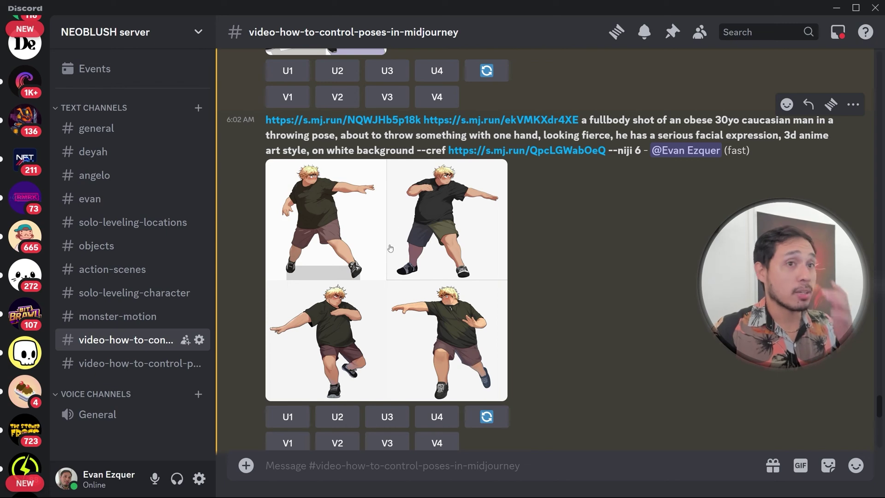
pyautogui.scroll(9, 535, 196)
pyautogui.moveTo(453, 219); pyautogui.dragTo(482, 219)
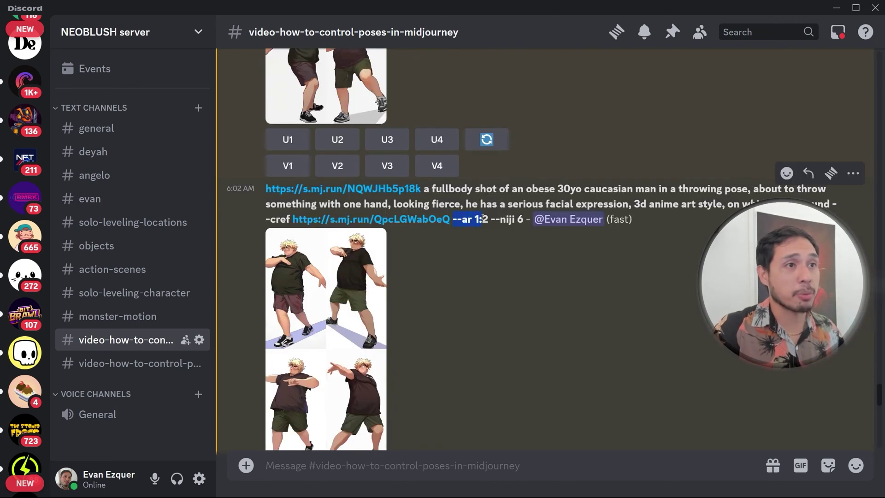
pyautogui.scroll(-9, 490, 219)
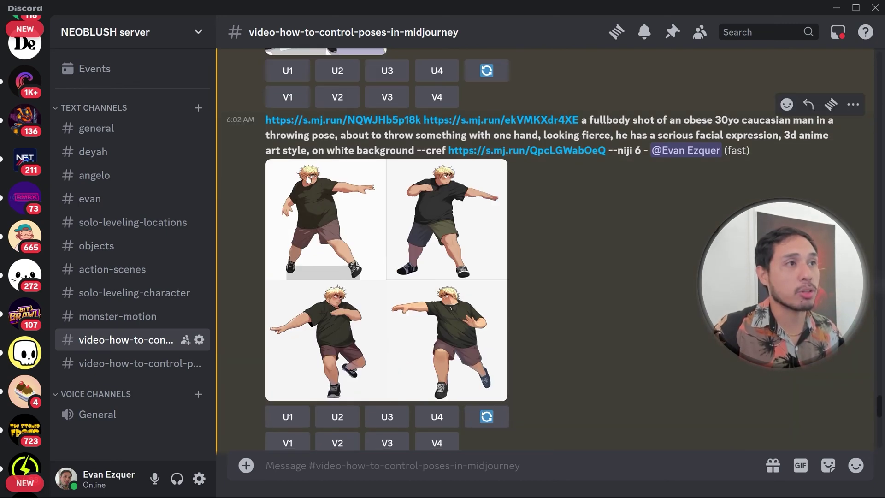
# Inspect the 6:02 AM throwing-pose grid, made from two pose images without an aspect ratio parameter, at enlarged size.
pyautogui.click(369, 217)
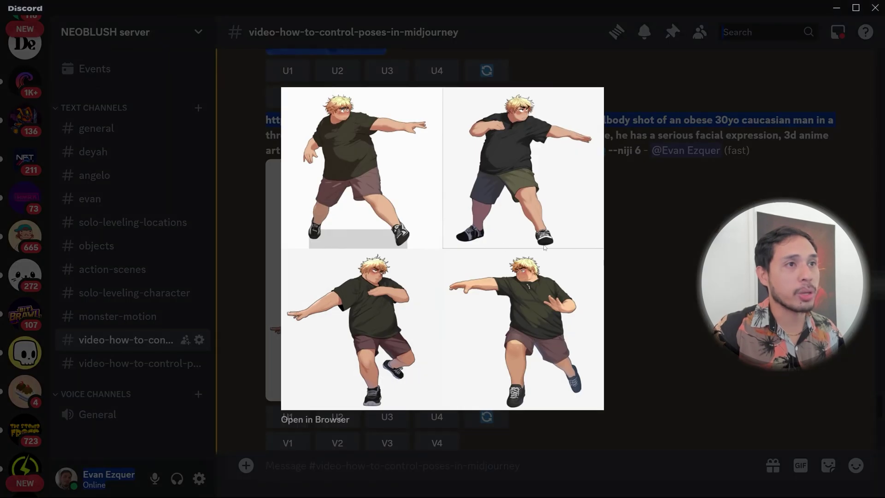
pyautogui.click(691, 260)
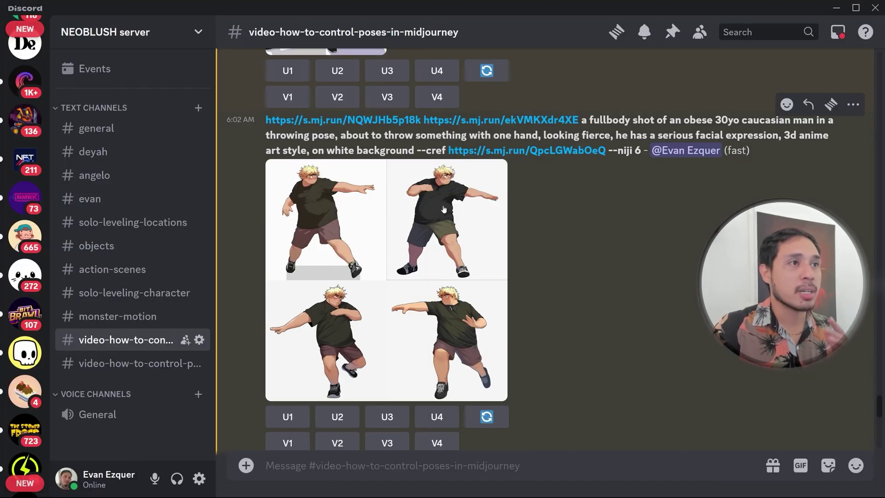
pyautogui.scroll(-7, 409, 211)
# View the comic page Page 20.png in the image viewer and enlarge the panel of the man in the throwing pose.
pyautogui.click(329, 138)
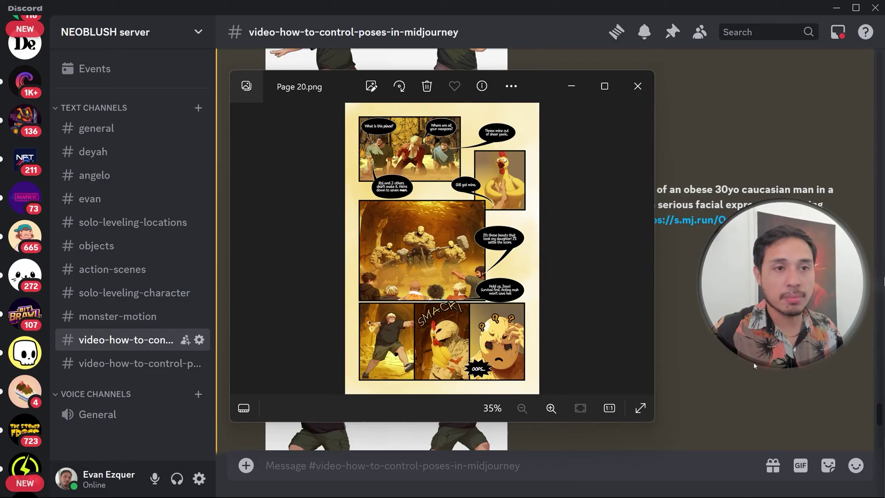
pyautogui.scroll(3, 484, 312)
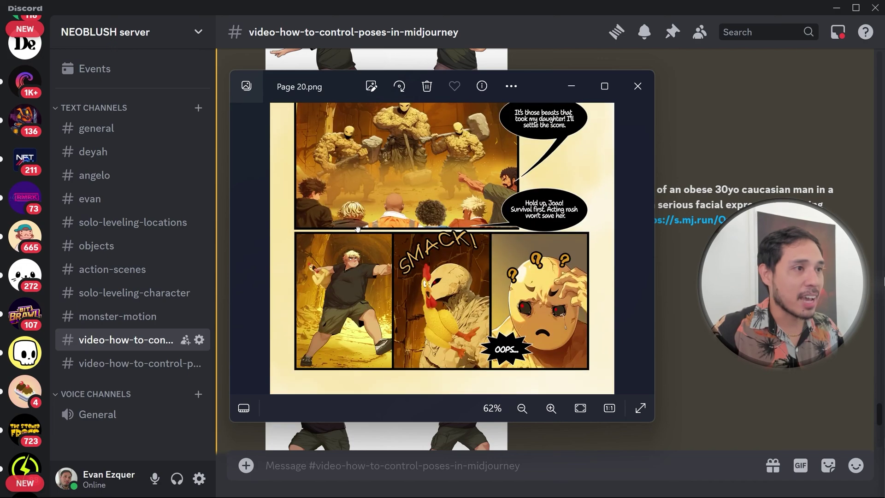
pyautogui.scroll(3, 308, 277)
pyautogui.moveTo(308, 277); pyautogui.dragTo(375, 180)
pyautogui.scroll(2, 367, 248)
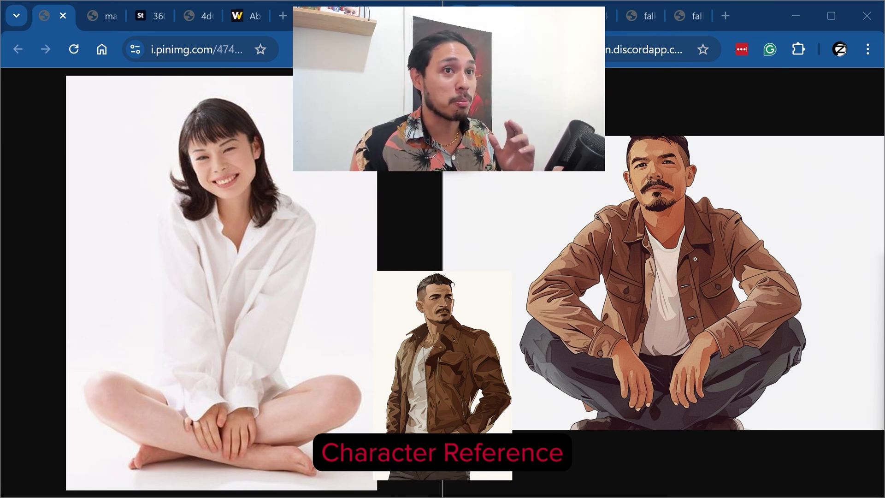
# Switch to the side-by-side browser windows and compare the falling and flying-kick pose images with the generated characters.
pyautogui.click(97, 19)
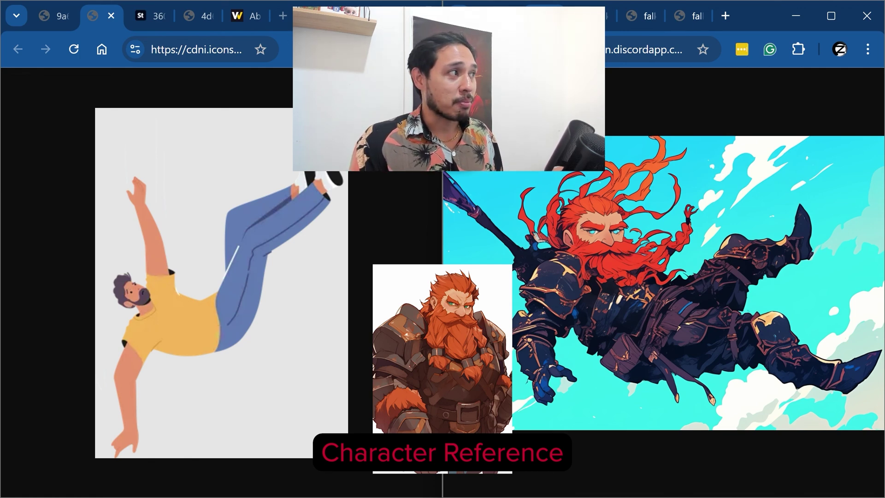
pyautogui.click(141, 16)
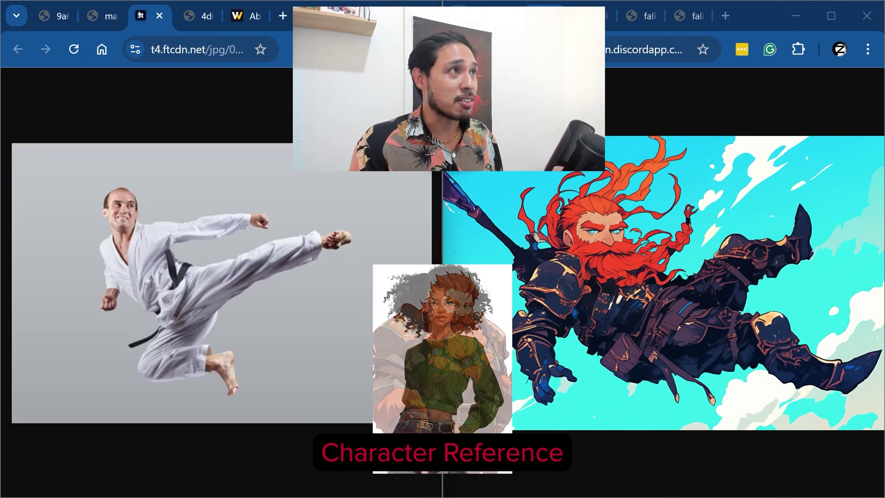
pyautogui.click(595, 16)
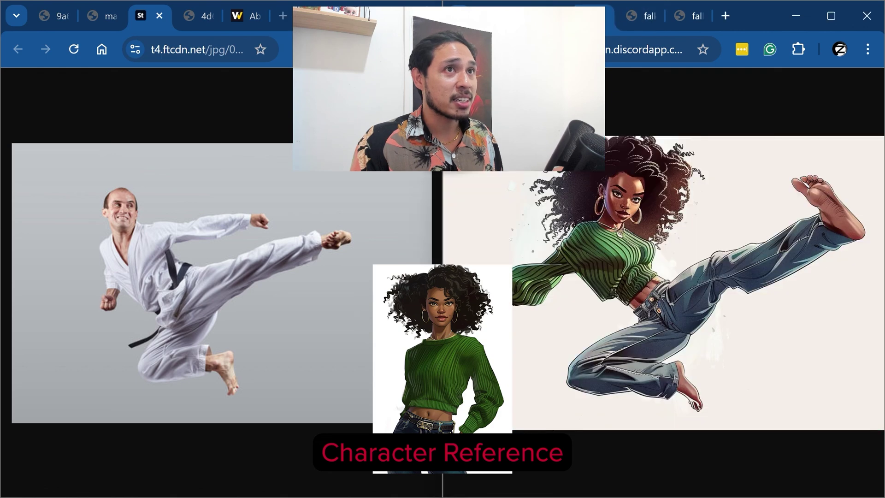